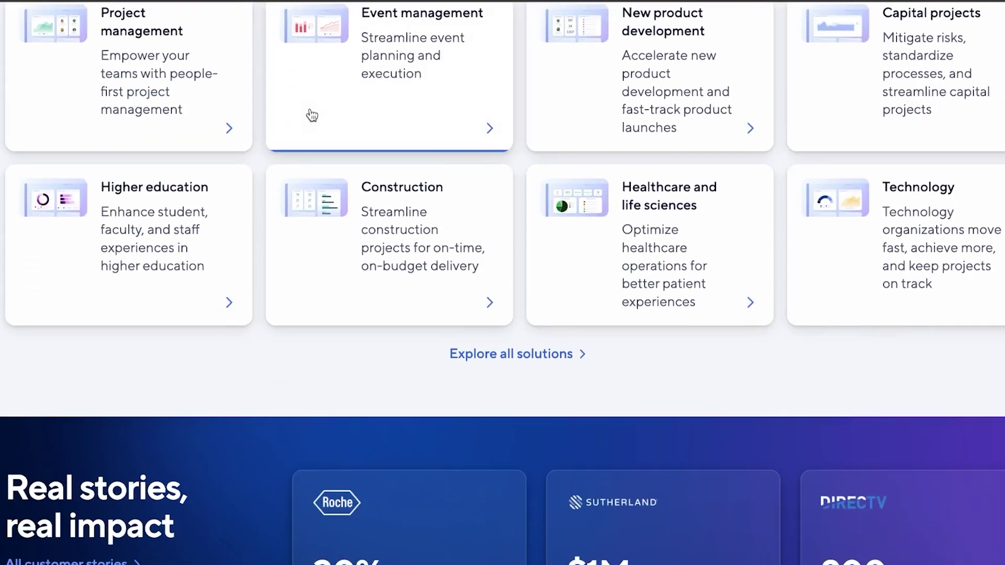
# Step: Browse the home page, then go to Create in the left navigation bar
pyautogui.scroll(15, 312, 115)
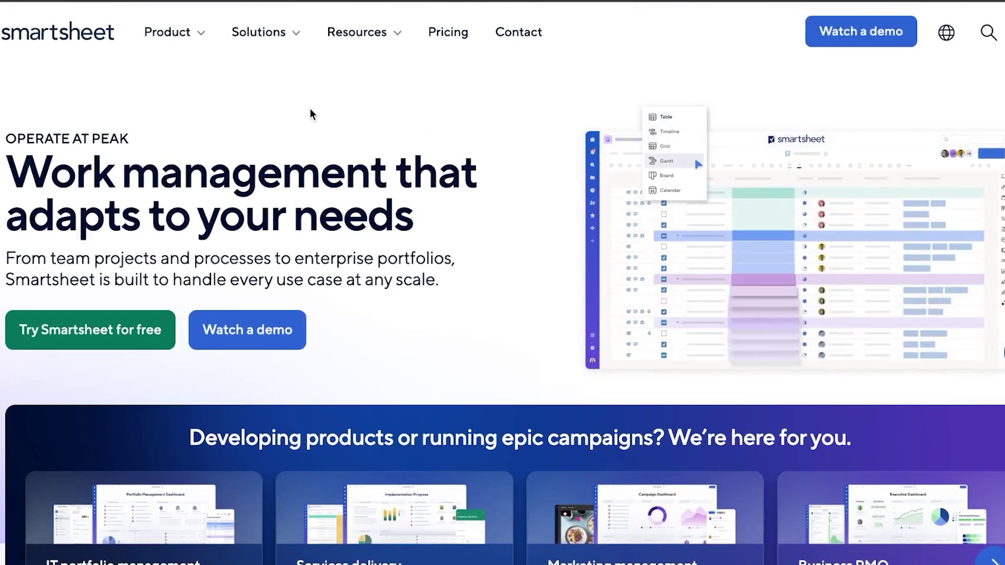
pyautogui.scroll(-10, 311, 114)
pyautogui.scroll(1, 312, 115)
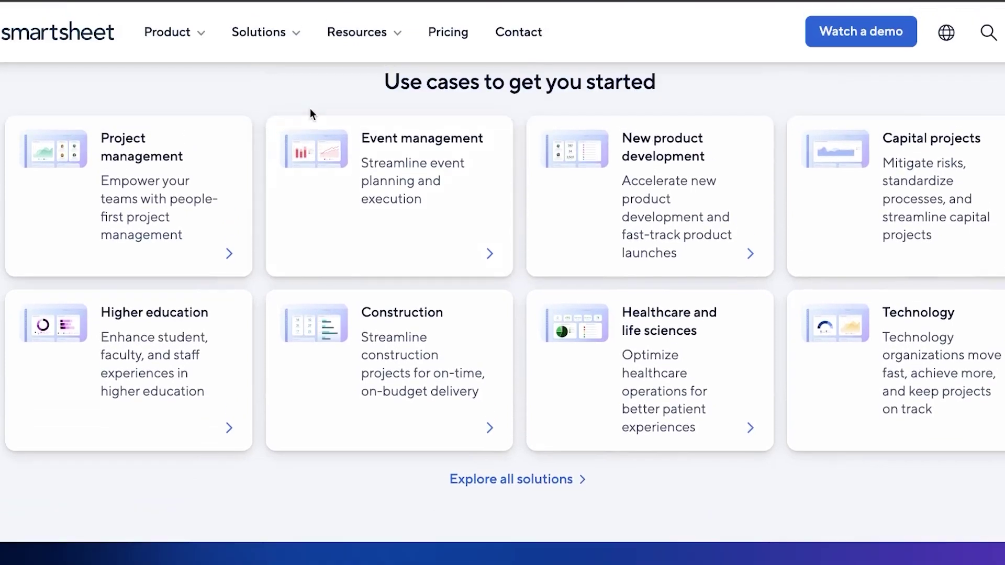
pyautogui.scroll(-18, 310, 108)
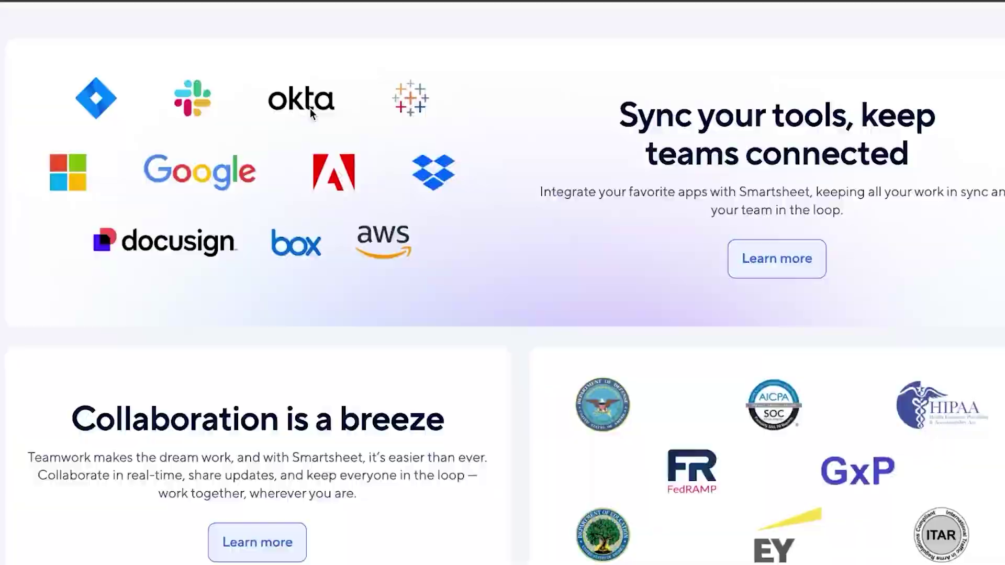
pyautogui.scroll(-8, 310, 109)
pyautogui.scroll(20, 310, 108)
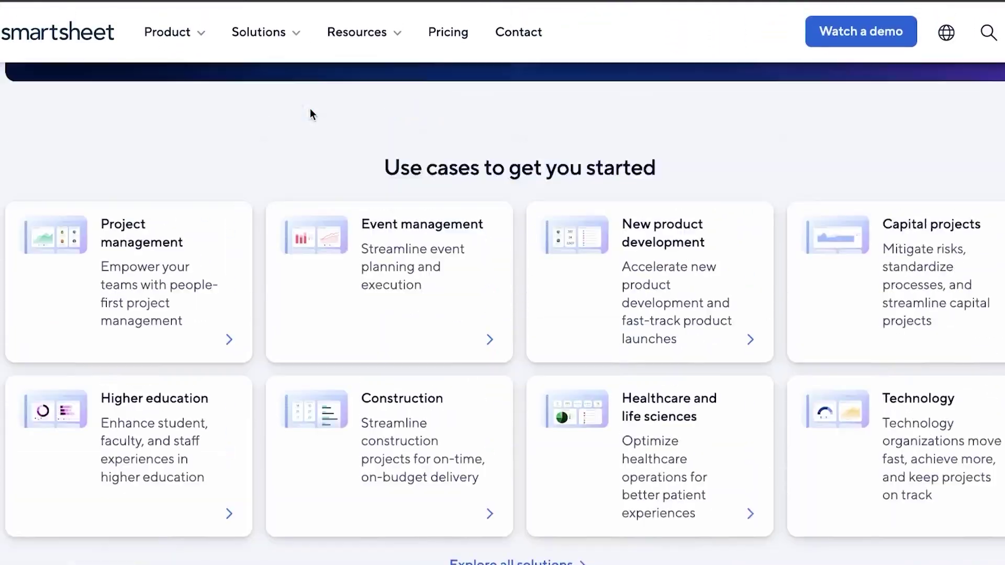
pyautogui.scroll(9, 310, 109)
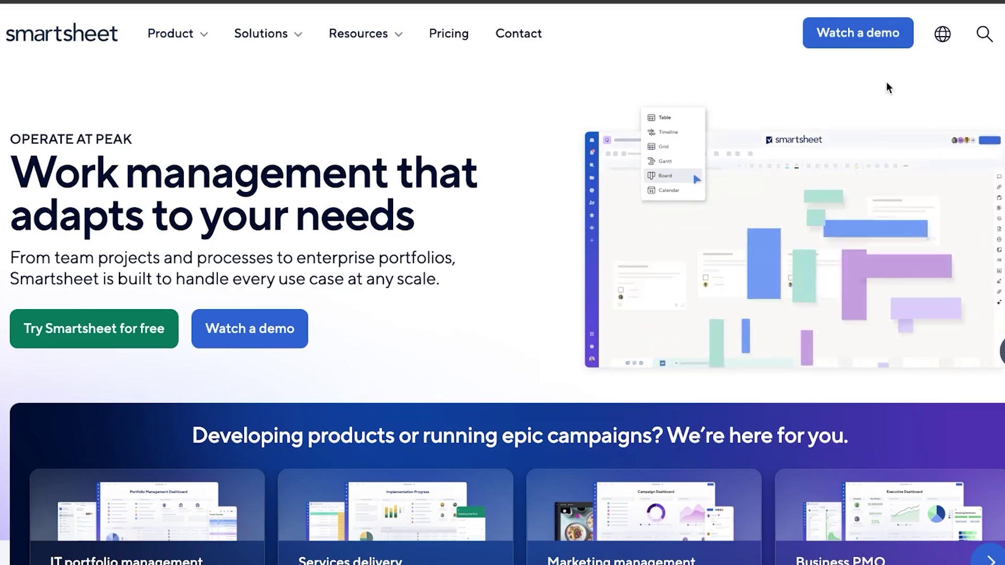
pyautogui.scroll(-5, 438, 233)
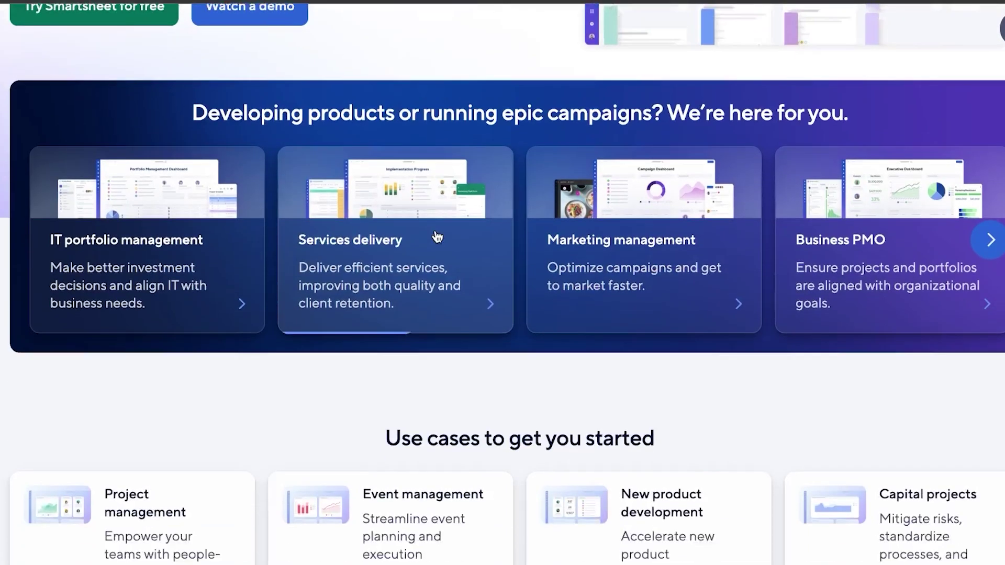
pyautogui.scroll(-6, 437, 239)
pyautogui.scroll(12, 434, 236)
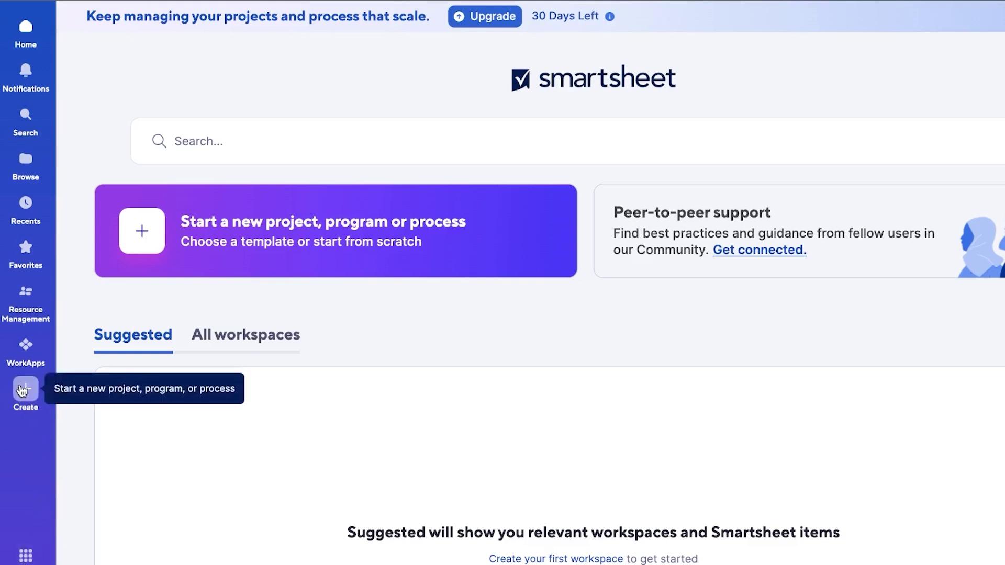
pyautogui.click(24, 392)
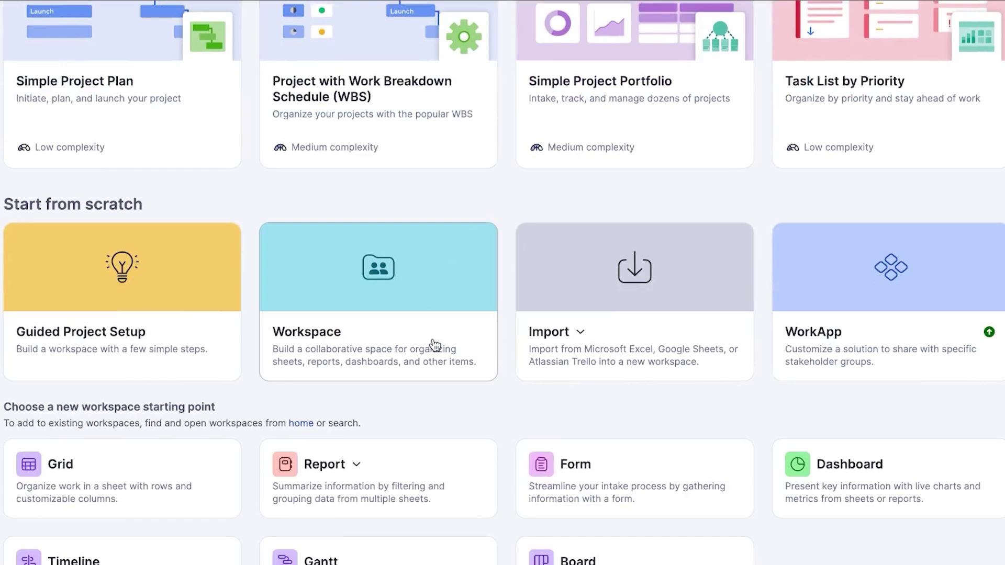
pyautogui.scroll(4, 435, 345)
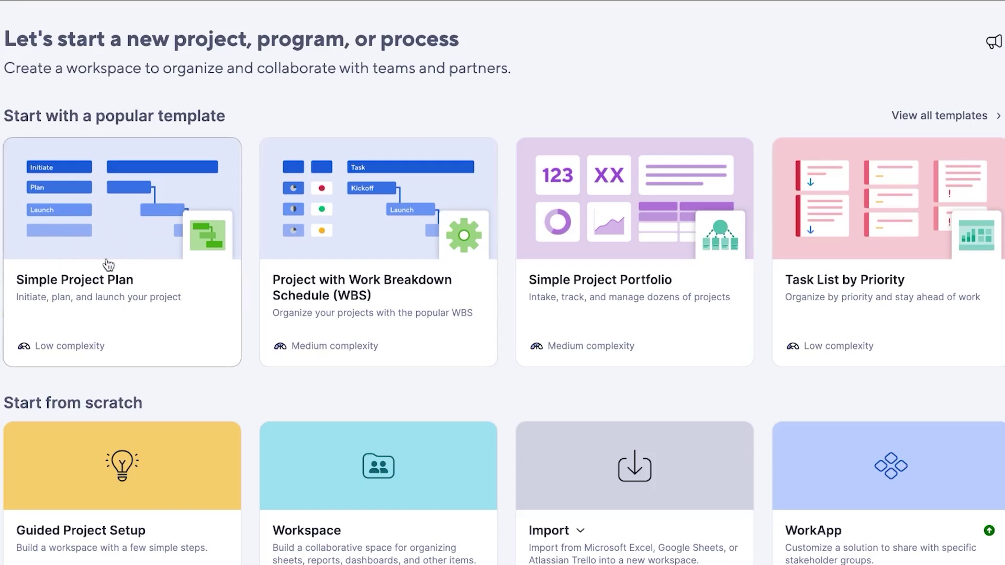
# Step: Preview the Simple Project Plan template and create a workspace from it
pyautogui.click(125, 216)
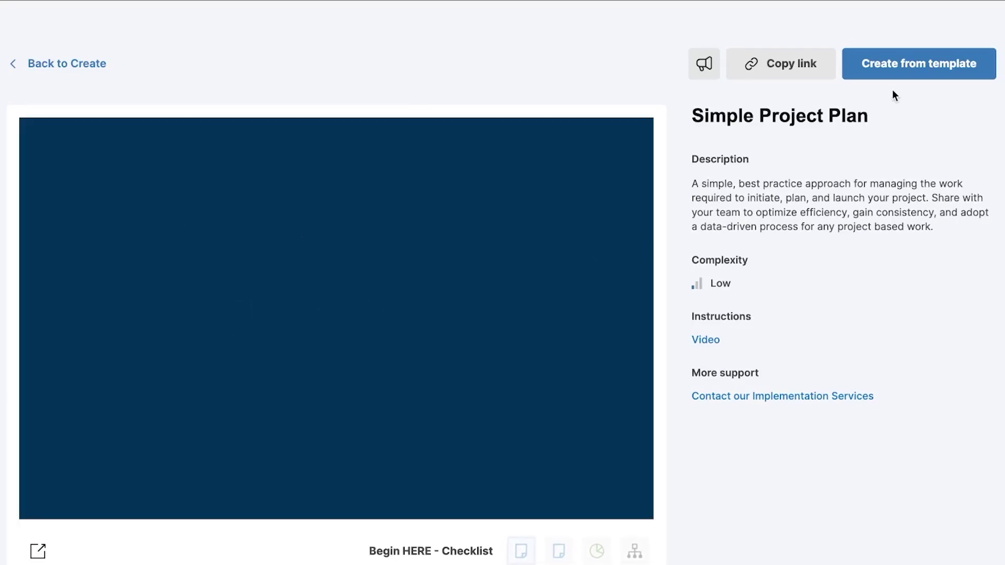
pyautogui.click(897, 73)
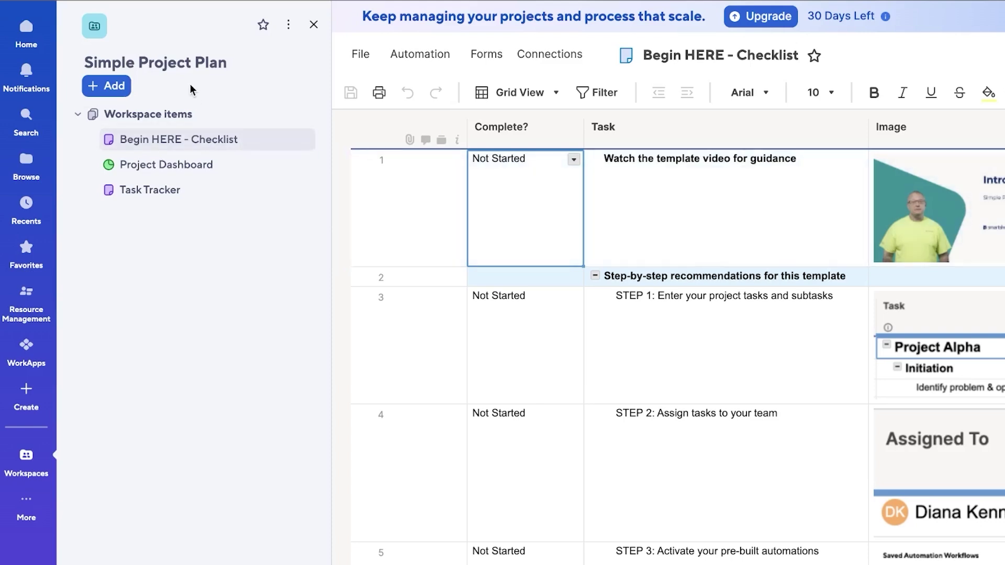
# Step: Replace the workspace title 'Simple Project Plan' with 'TEST PROJECT X' and commit it
pyautogui.click(240, 60)
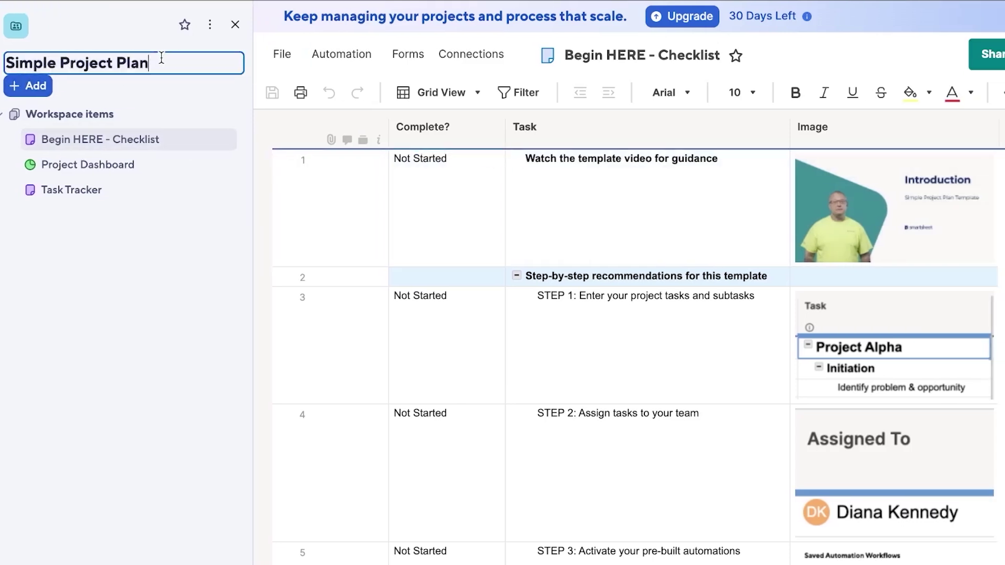
pyautogui.press('BackSpace')
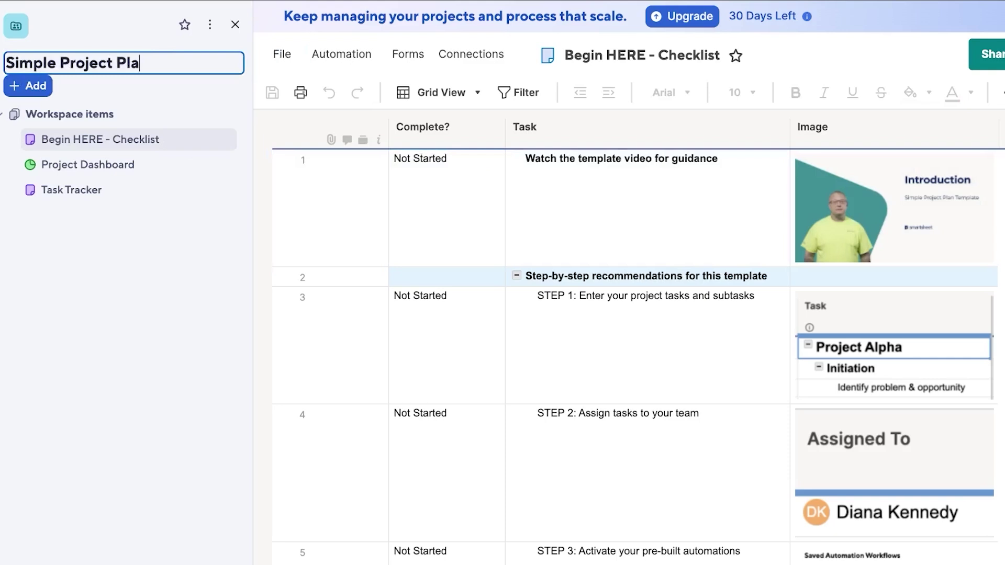
pyautogui.press('BackSpace')
pyautogui.press('BackSpace')
pyautogui.press('BackSpace')
pyautogui.press('BackSpace')
pyautogui.press('BackSpace')
pyautogui.press('BackSpace')
pyautogui.press('BackSpace')
pyautogui.press('BackSpace')
pyautogui.press('BackSpace')
pyautogui.press('BackSpace')
pyautogui.press('BackSpace')
pyautogui.press('BackSpace')
pyautogui.press('BackSpace')
pyautogui.press('BackSpace')
pyautogui.press('BackSpace')
pyautogui.press('BackSpace')
pyautogui.press('BackSpace')
pyautogui.press('BackSpace')
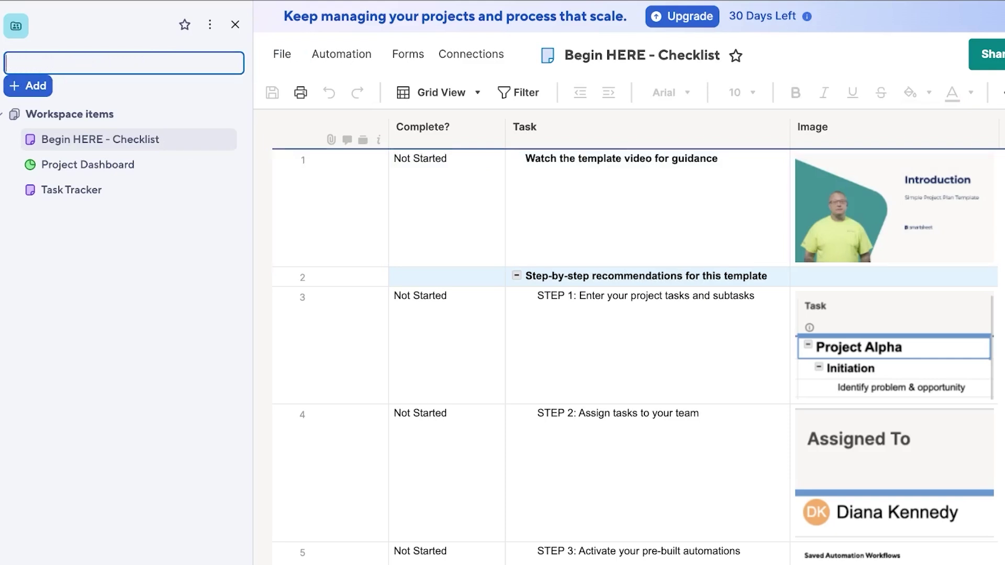
pyautogui.write('TEST PRO')
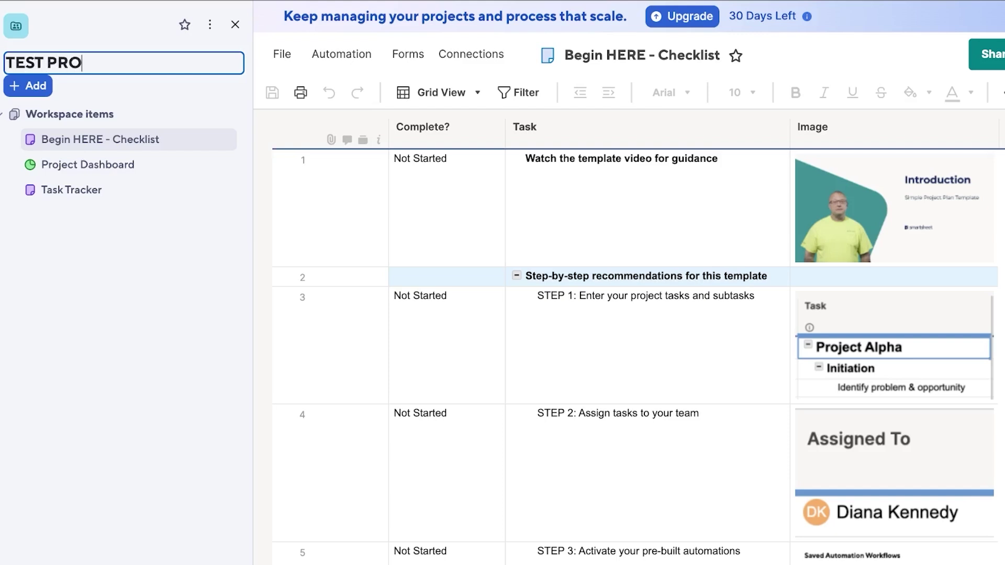
pyautogui.write('JECT X')
pyautogui.click(27, 93)
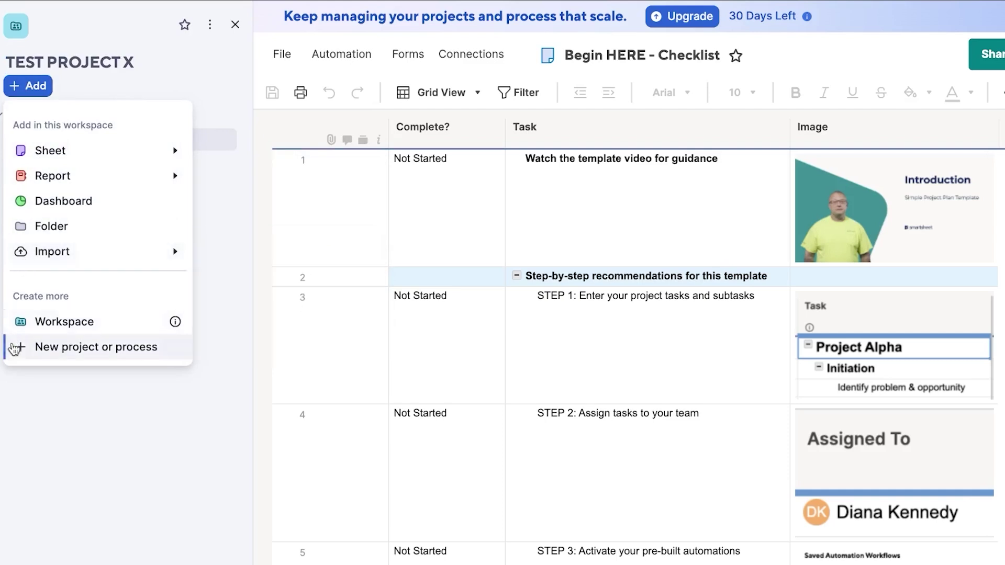
# Step: Add a new blank workspace and open its Untitled sheet
pyautogui.click(14, 417)
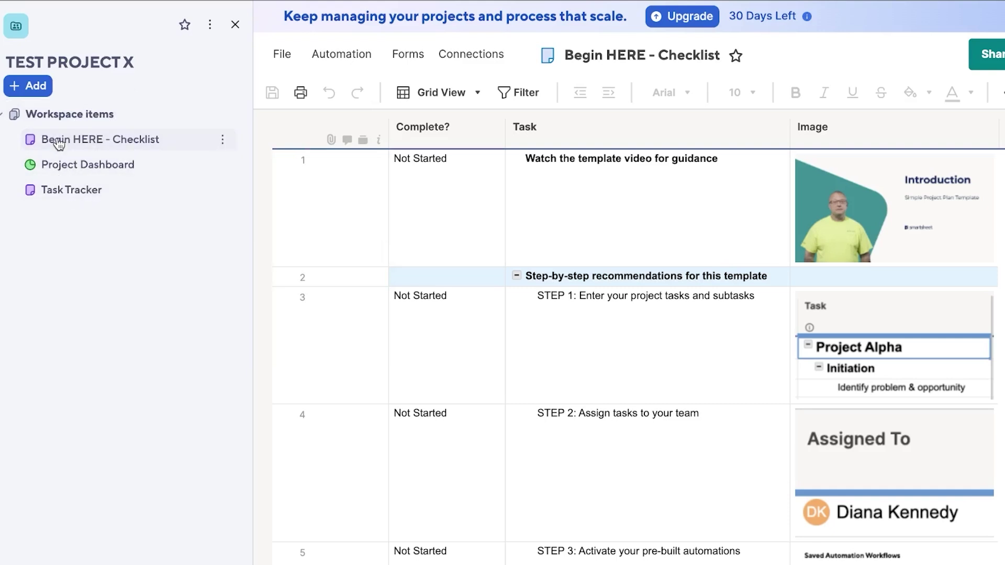
pyautogui.click(36, 89)
pyautogui.click(45, 332)
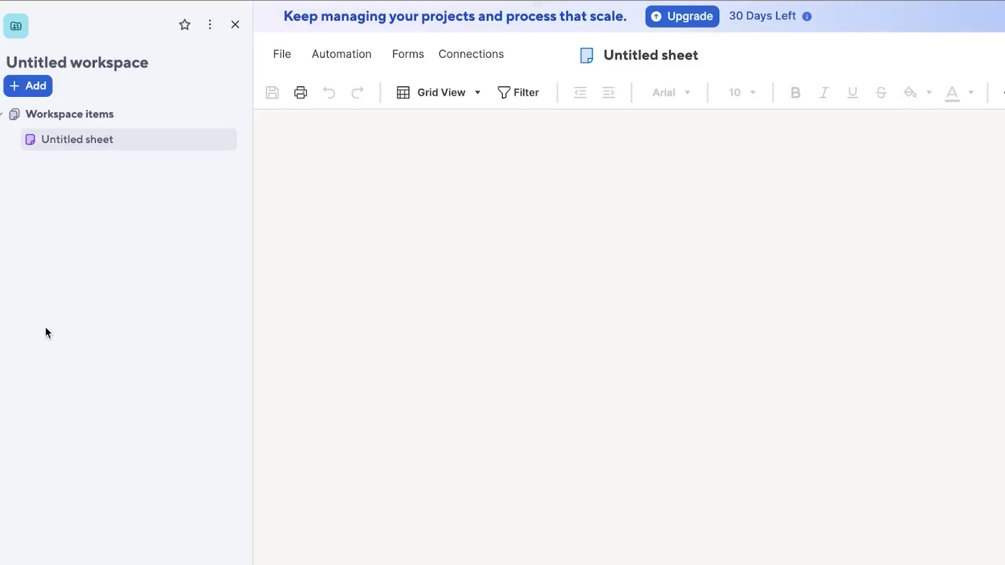
pyautogui.click(129, 141)
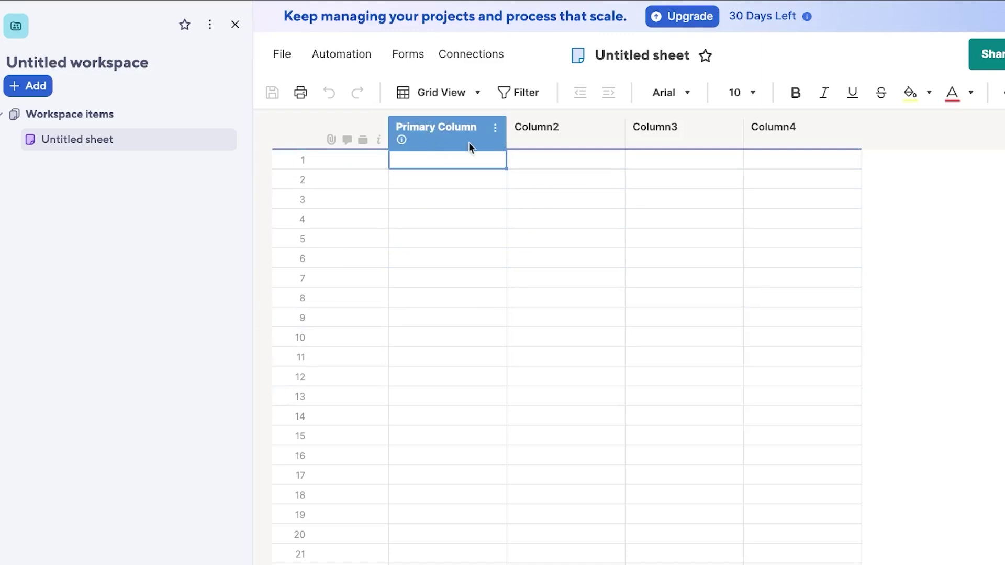
# Step: Switch the Untitled sheet to Table (New), back to Grid view, then hide the workspace panel
pyautogui.click(444, 99)
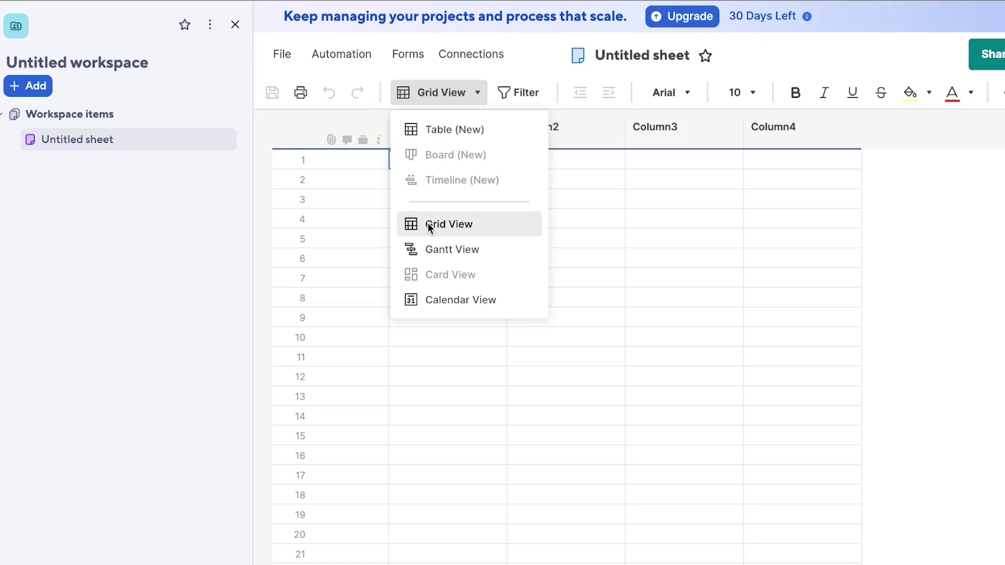
pyautogui.click(447, 131)
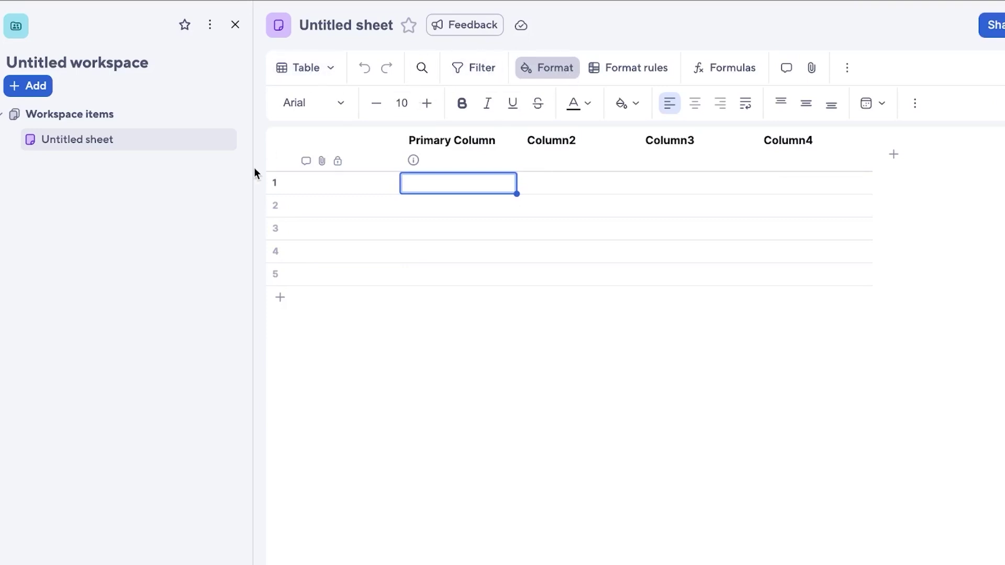
pyautogui.click(319, 66)
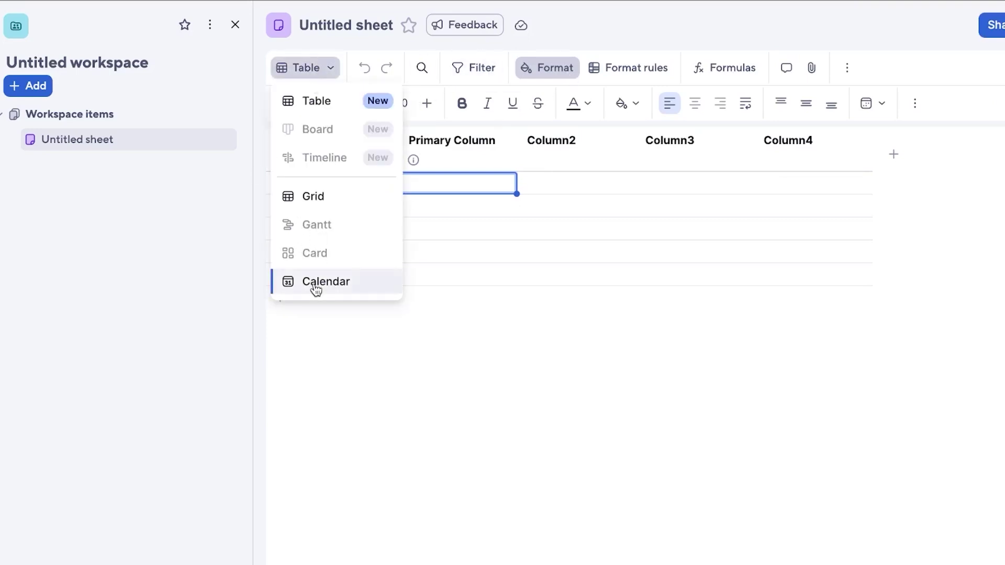
pyautogui.click(309, 198)
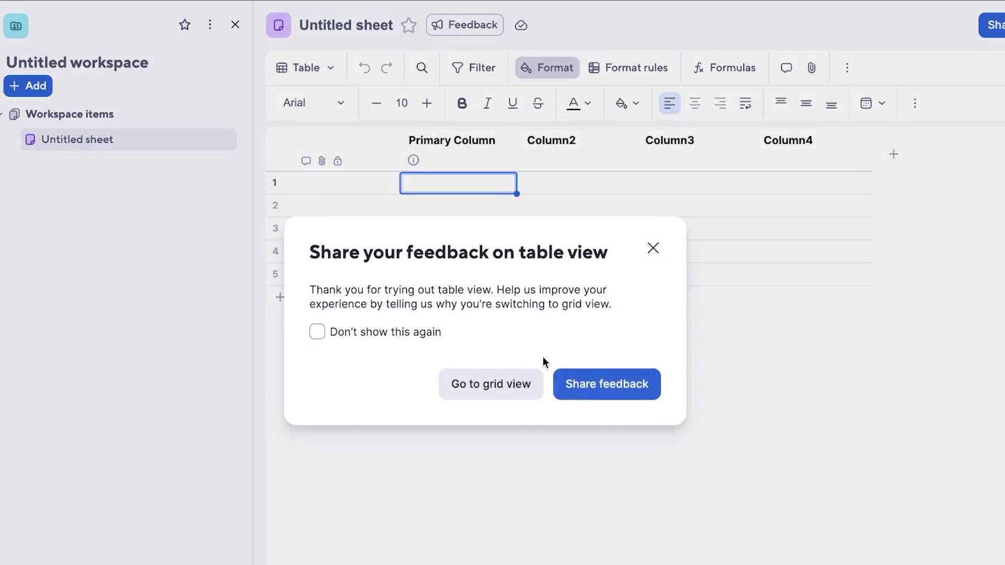
pyautogui.click(503, 385)
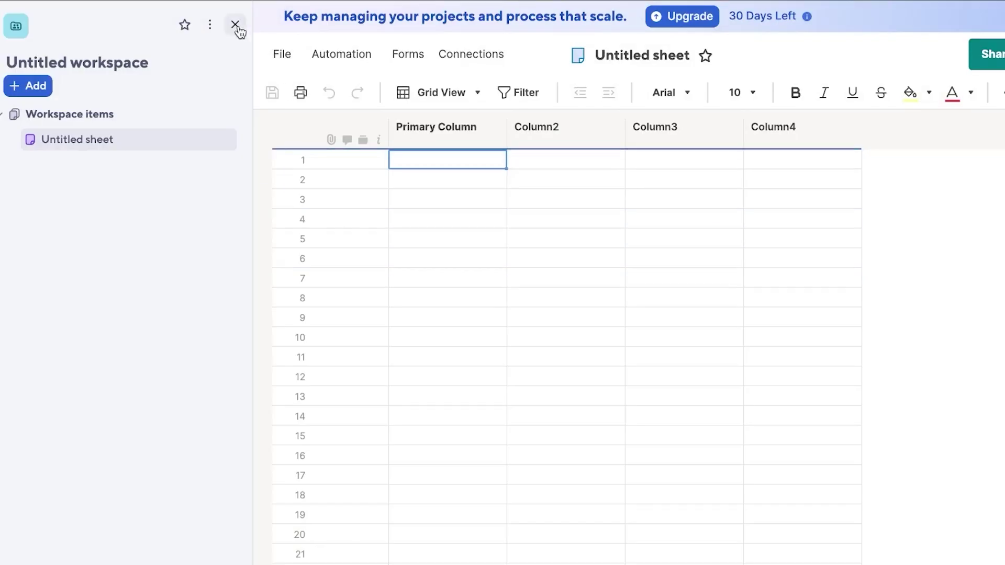
pyautogui.click(235, 25)
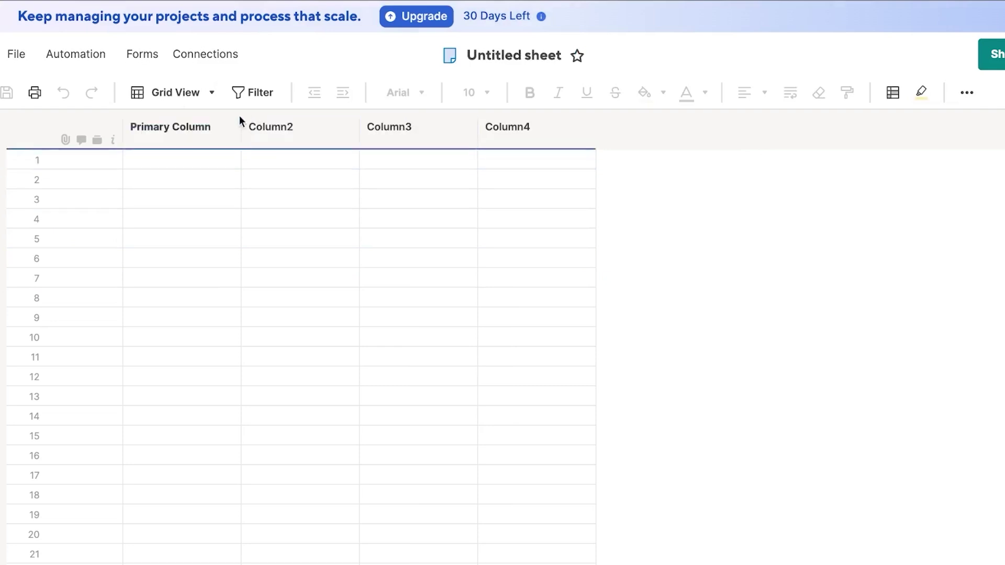
# Step: Start inserting a column left of Primary Column, then cancel the new column window
pyautogui.click(233, 133)
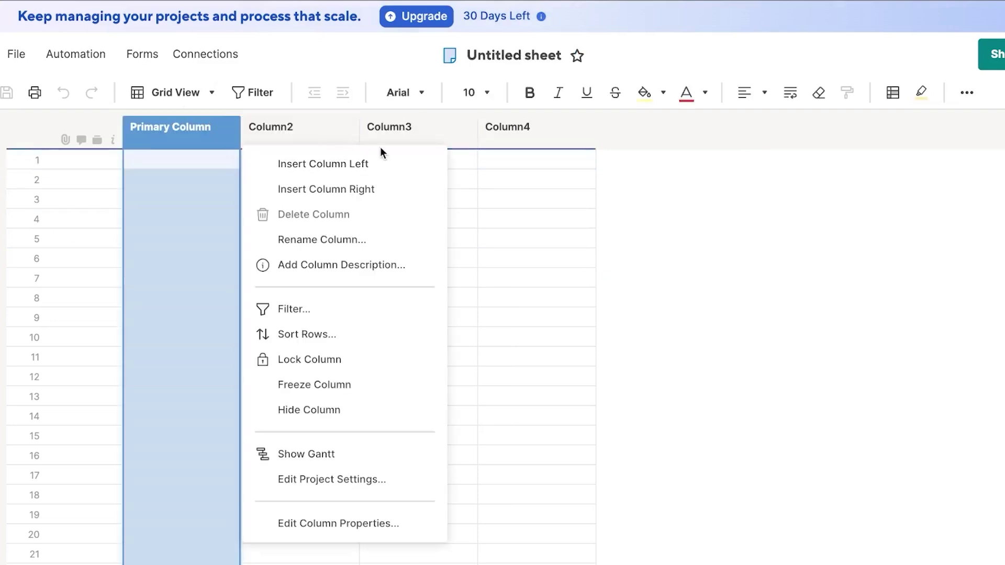
pyautogui.click(196, 134)
pyautogui.click(229, 128)
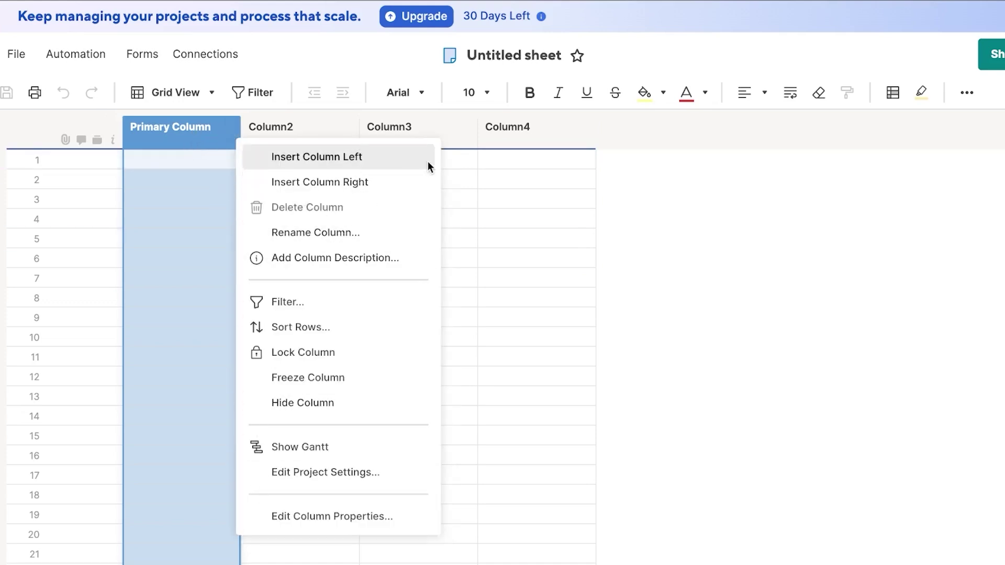
pyautogui.click(323, 163)
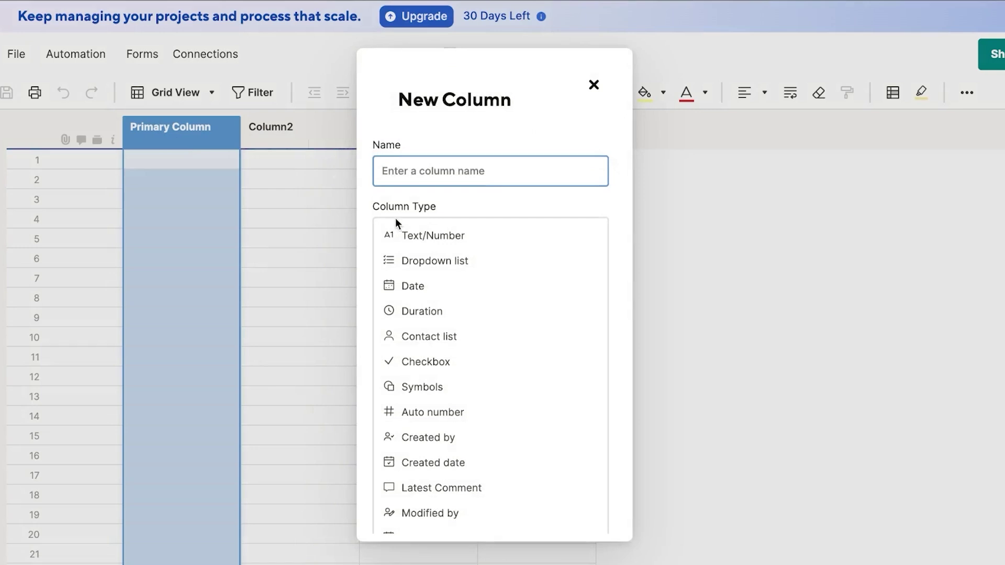
pyautogui.click(595, 87)
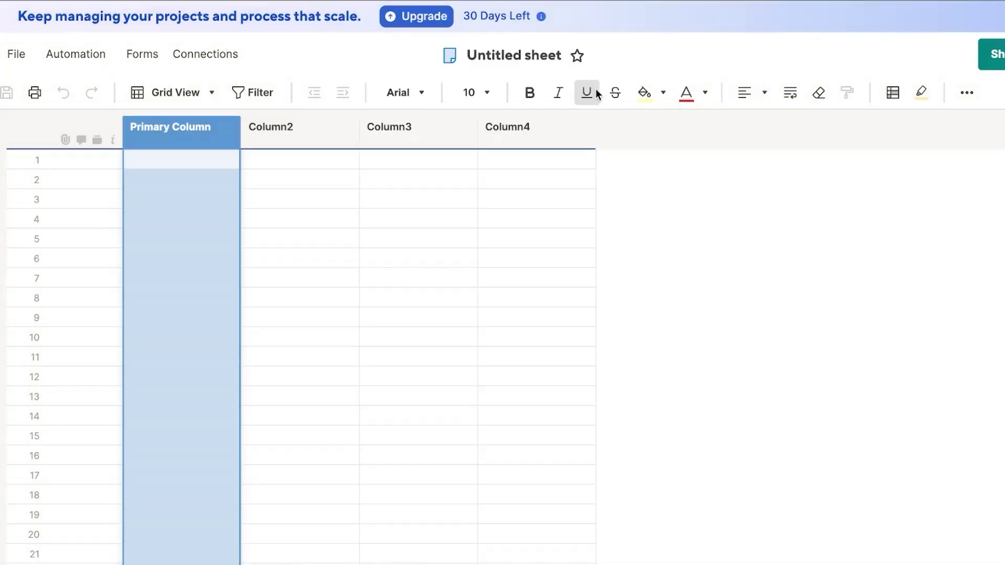
# Step: Select Column3 and open its column menu, then dismiss it unchanged
pyautogui.click(397, 134)
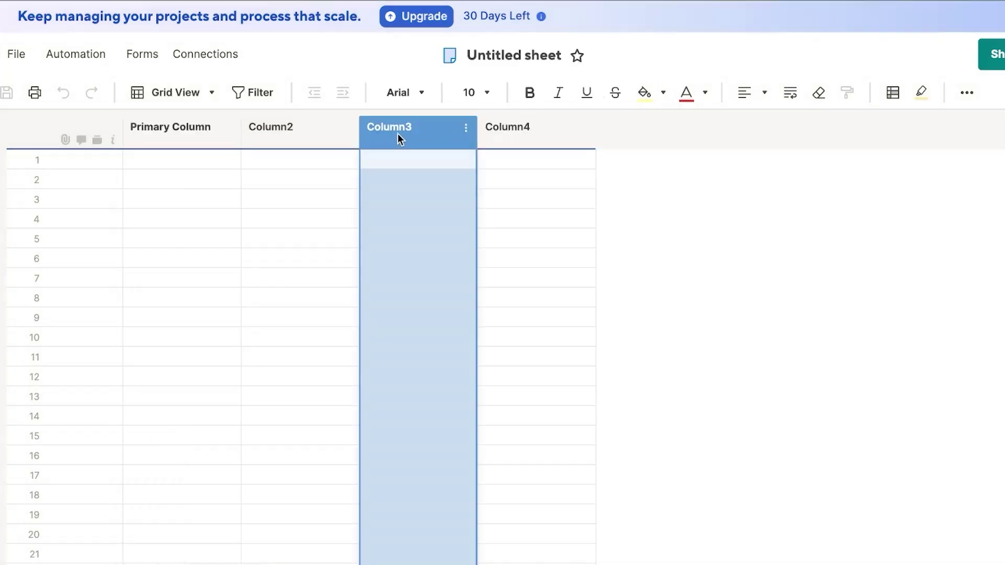
pyautogui.click(468, 130)
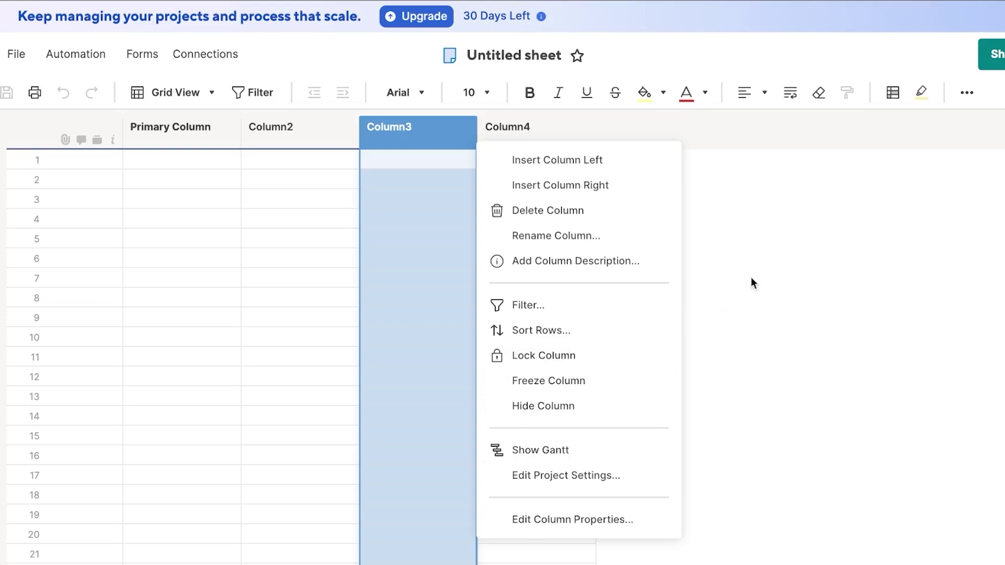
pyautogui.click(775, 265)
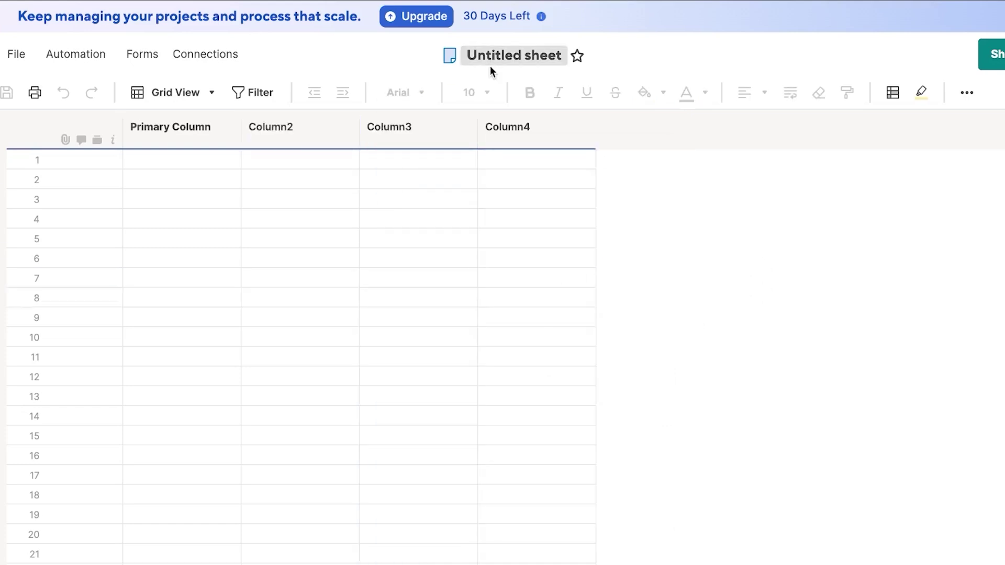
# Step: Replace the 'Untitled sheet' title with 'TEST SHEET'
pyautogui.click(507, 59)
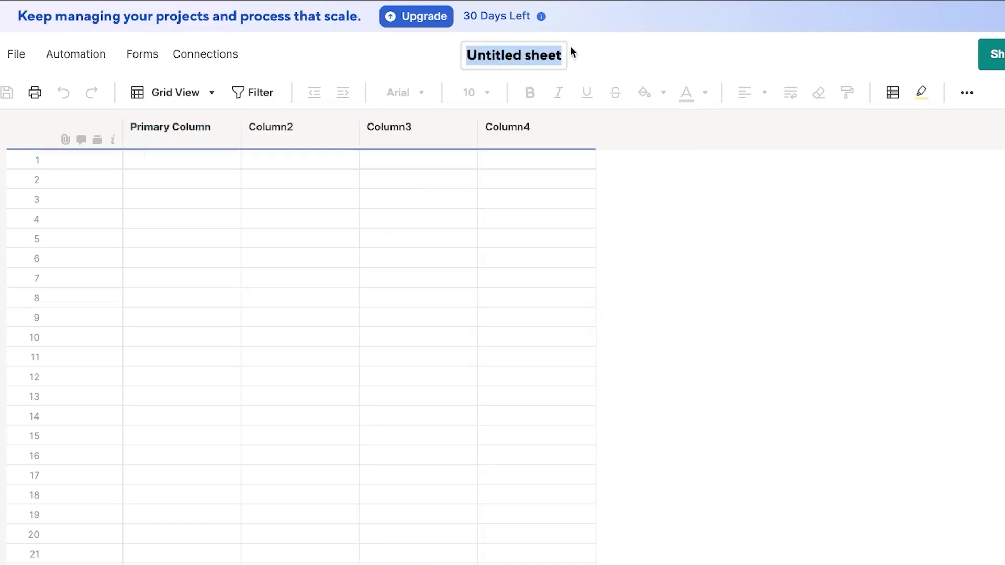
pyautogui.press('BackSpace')
pyautogui.write('TE')
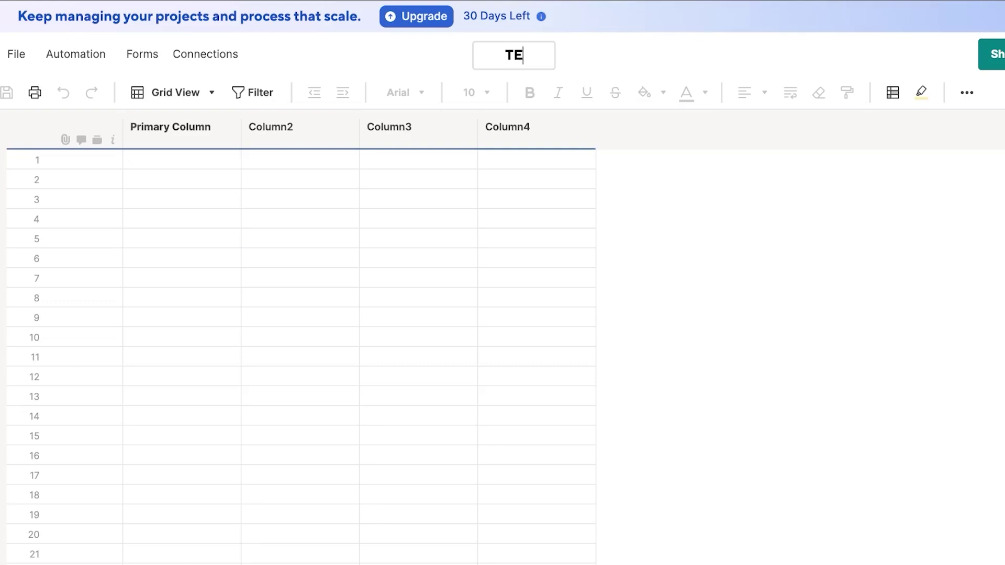
pyautogui.write('ST SHEET')
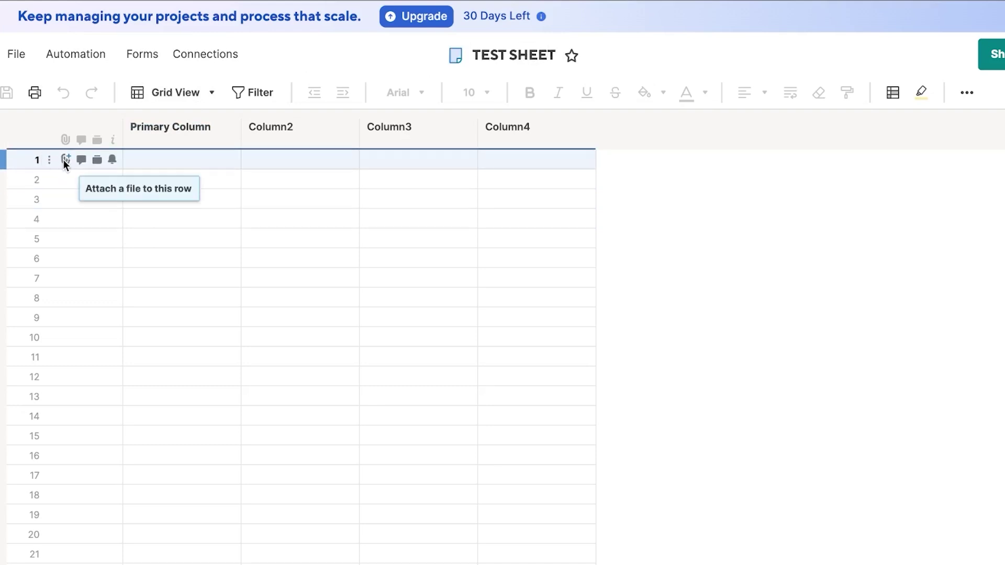
# Step: Upload the History detectives PDF from Downloads as a row 1 attachment
pyautogui.click(65, 159)
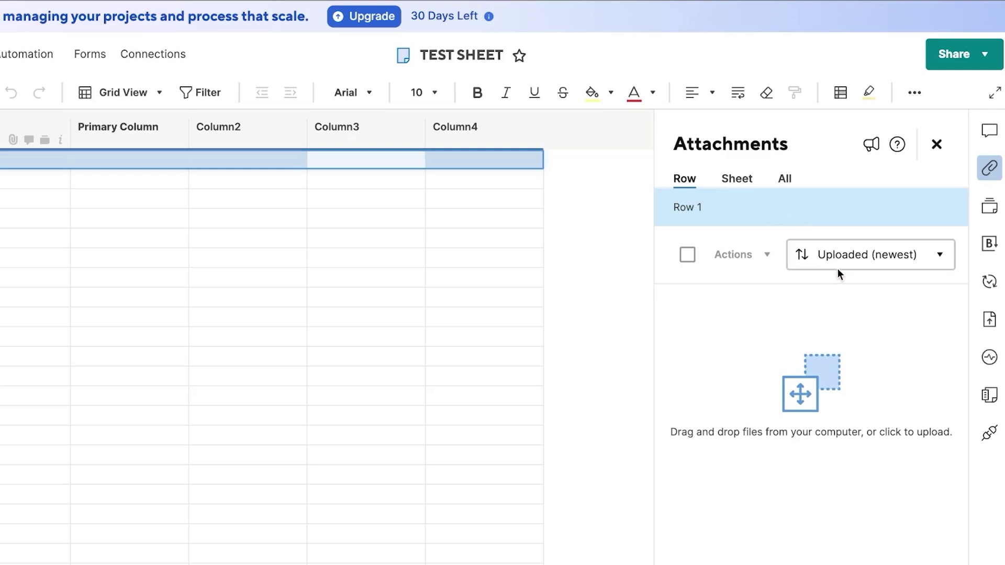
pyautogui.click(812, 432)
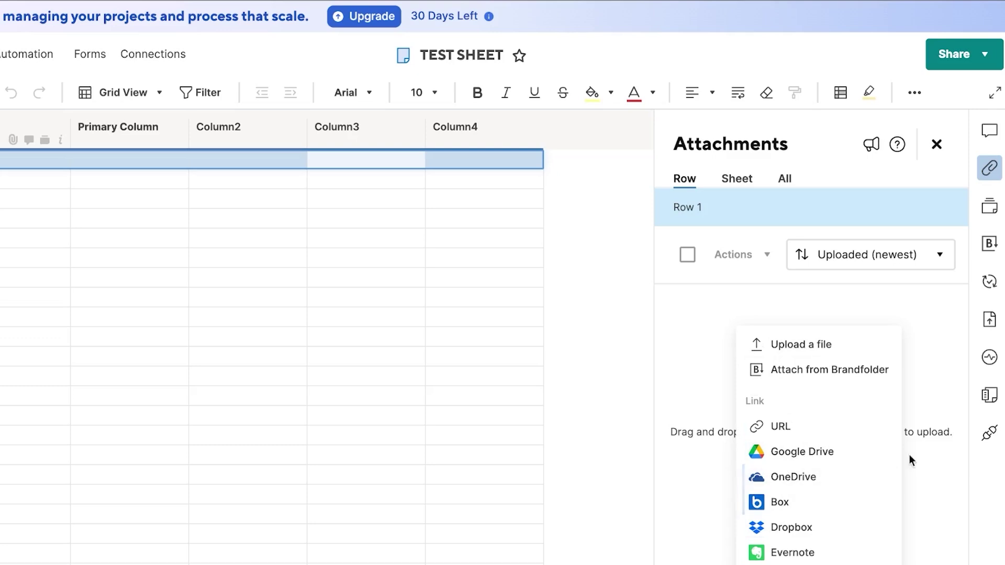
pyautogui.click(918, 469)
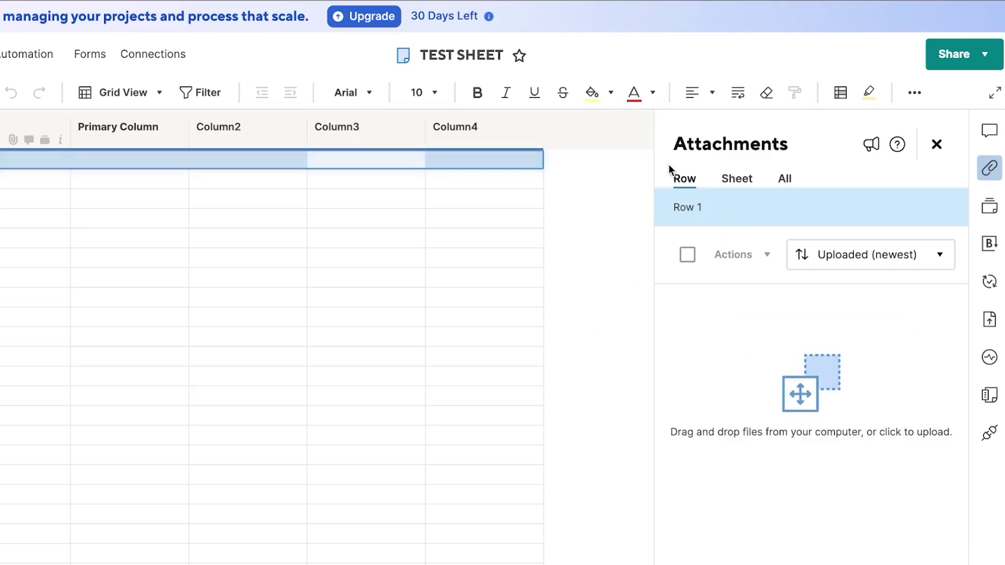
pyautogui.click(786, 527)
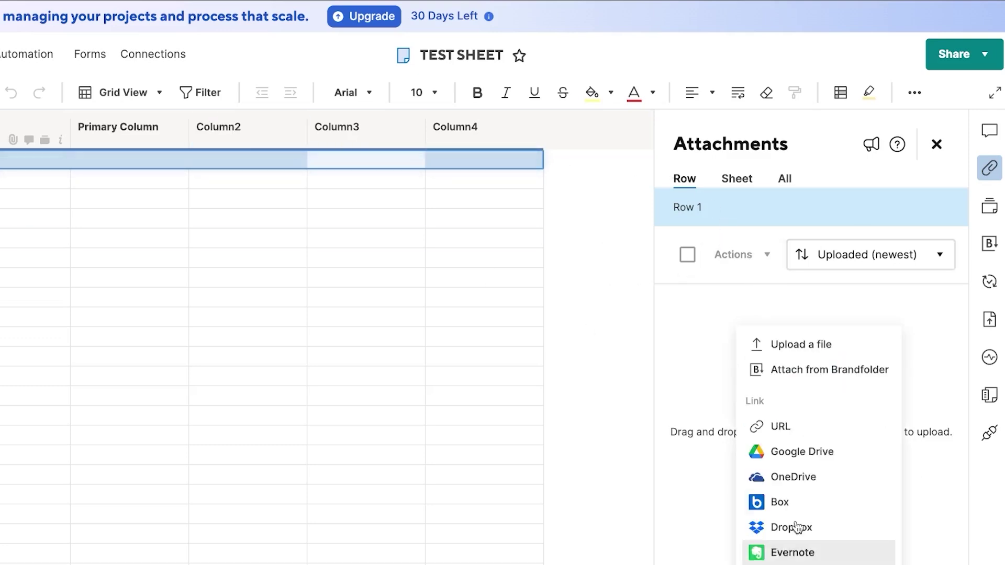
pyautogui.click(810, 350)
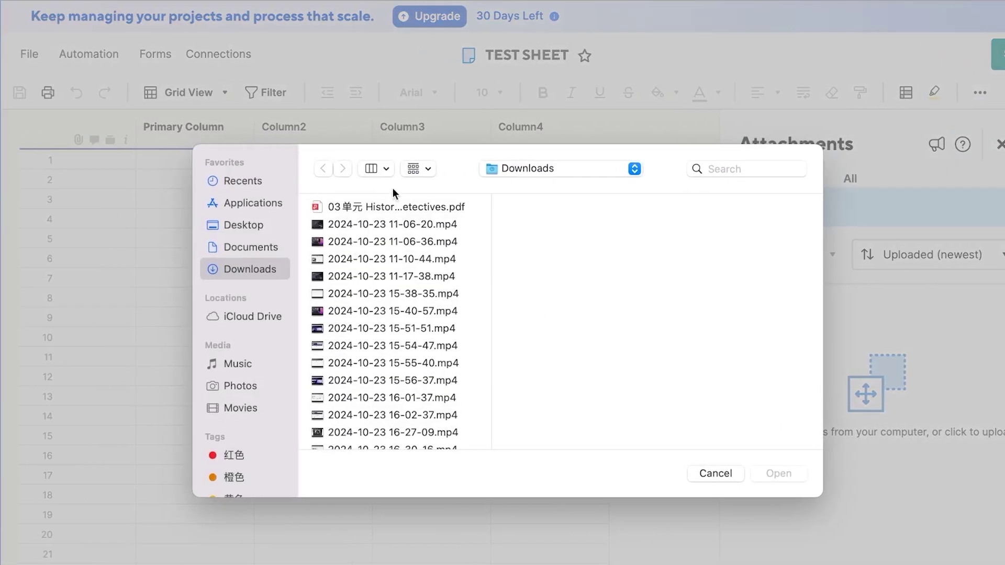
pyautogui.click(392, 205)
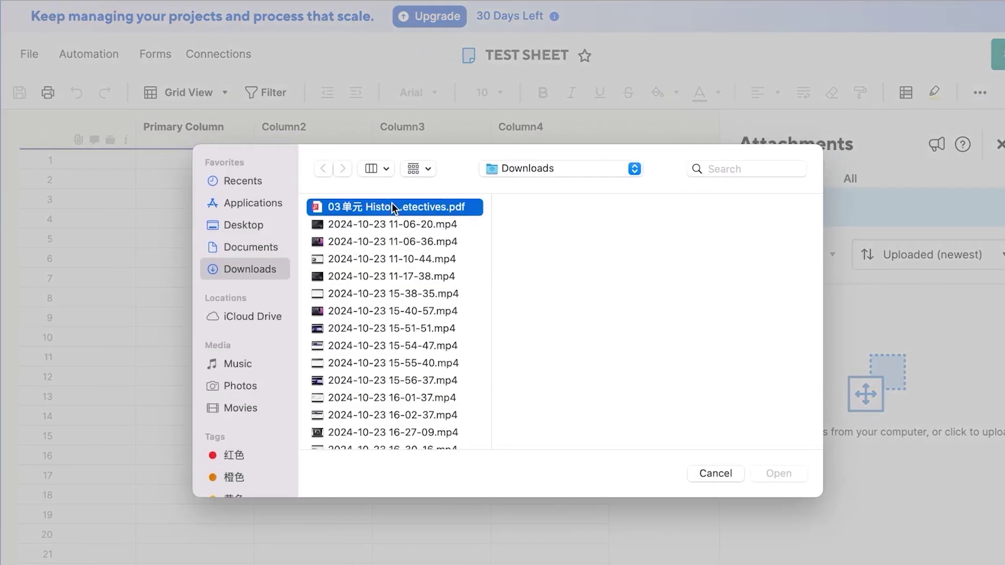
pyautogui.click(781, 474)
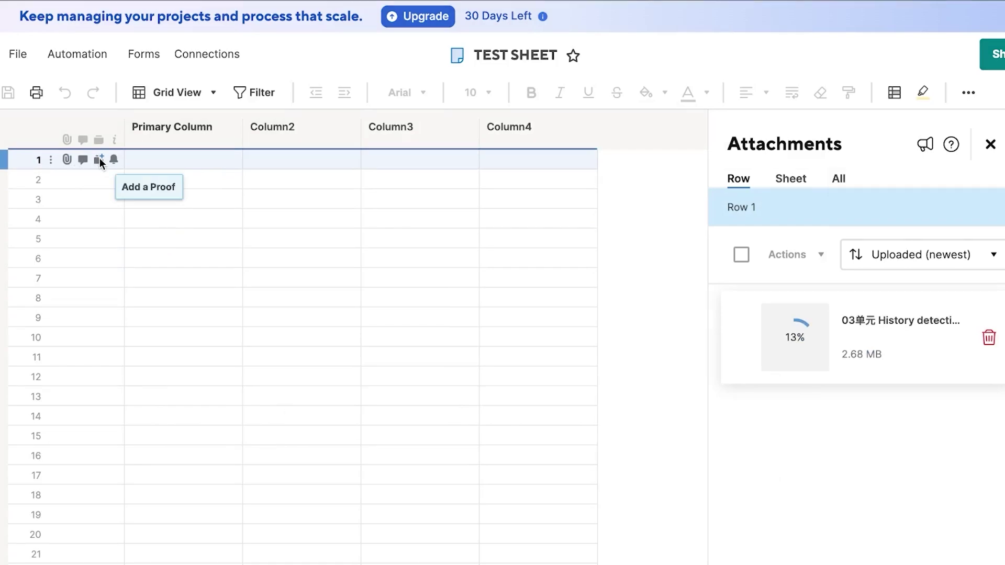
# Step: Add Row 1 Proof (version V1) to row 1 and close the proof viewer
pyautogui.click(100, 158)
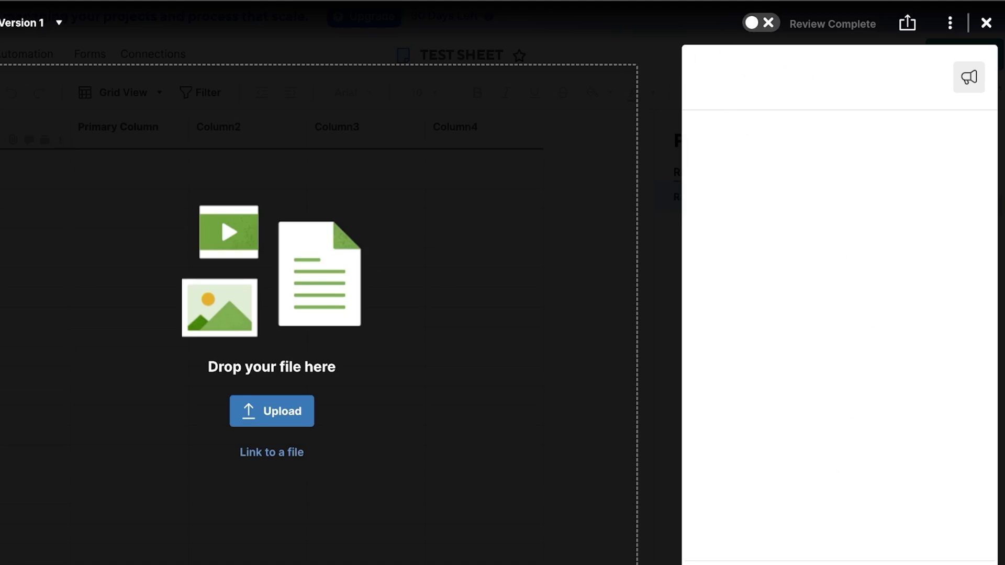
pyautogui.click(987, 23)
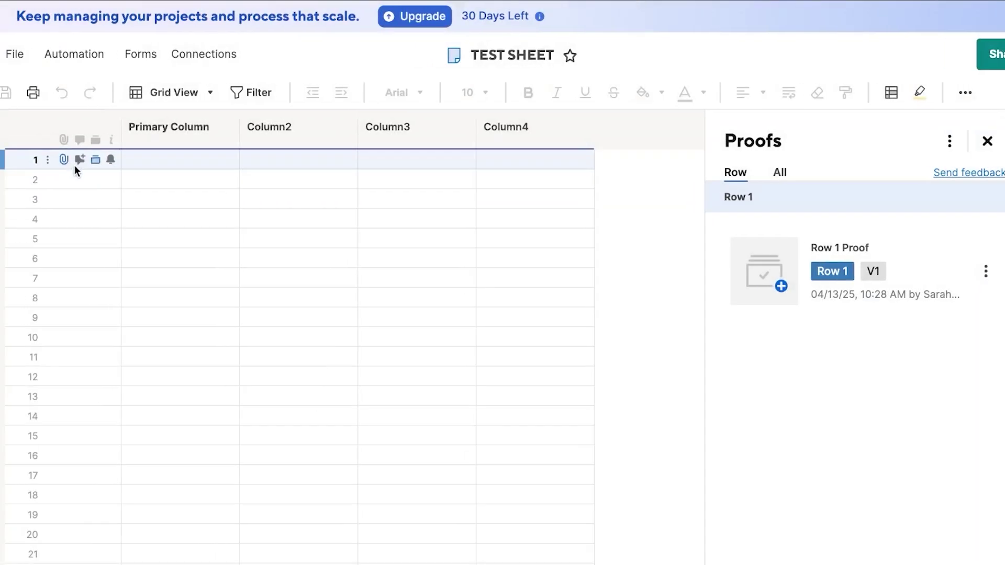
# Step: Save a row 1 reminder for Monday 04/14/25, then select row 1's Primary Column cell
pyautogui.click(105, 162)
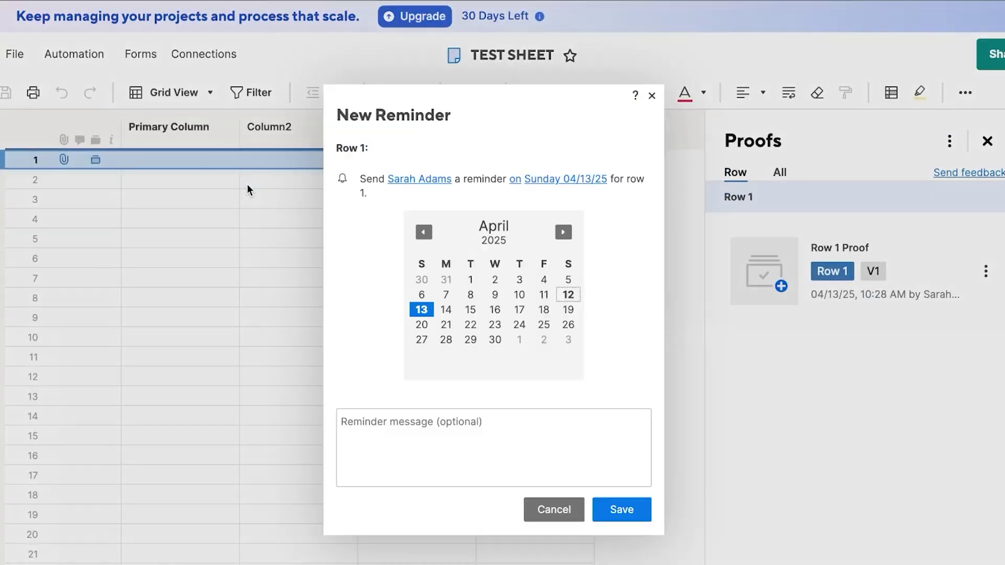
pyautogui.click(447, 309)
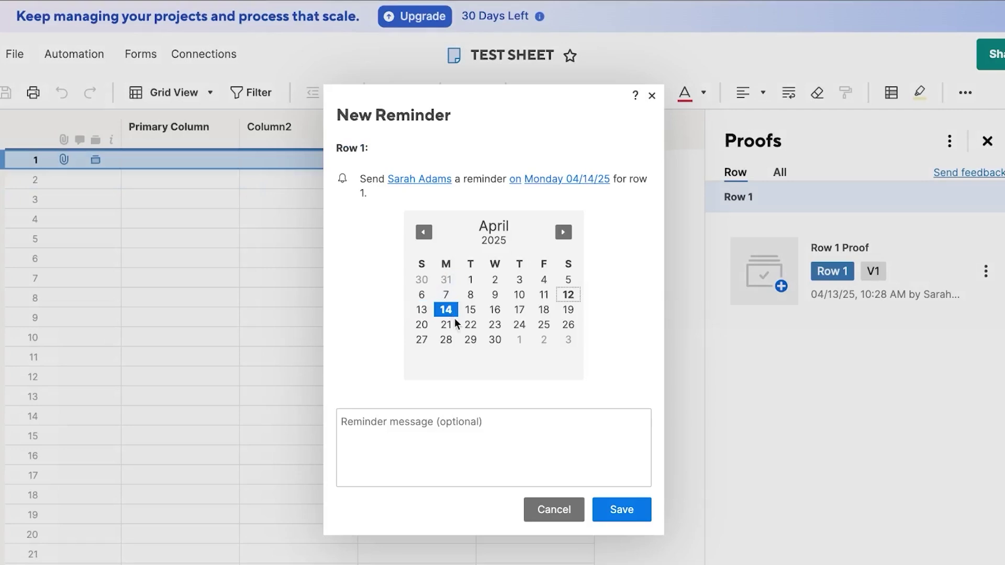
pyautogui.click(623, 511)
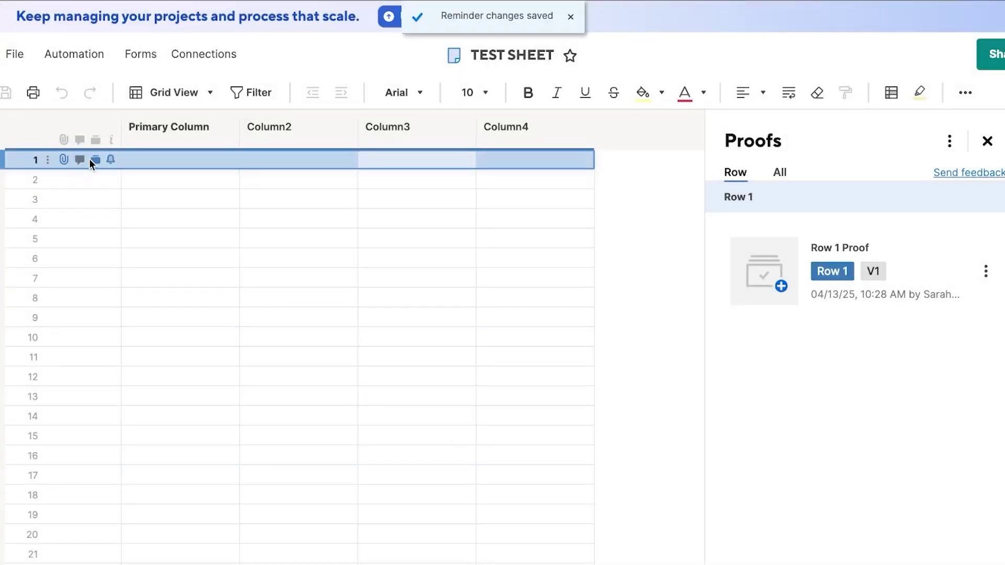
pyautogui.click(173, 160)
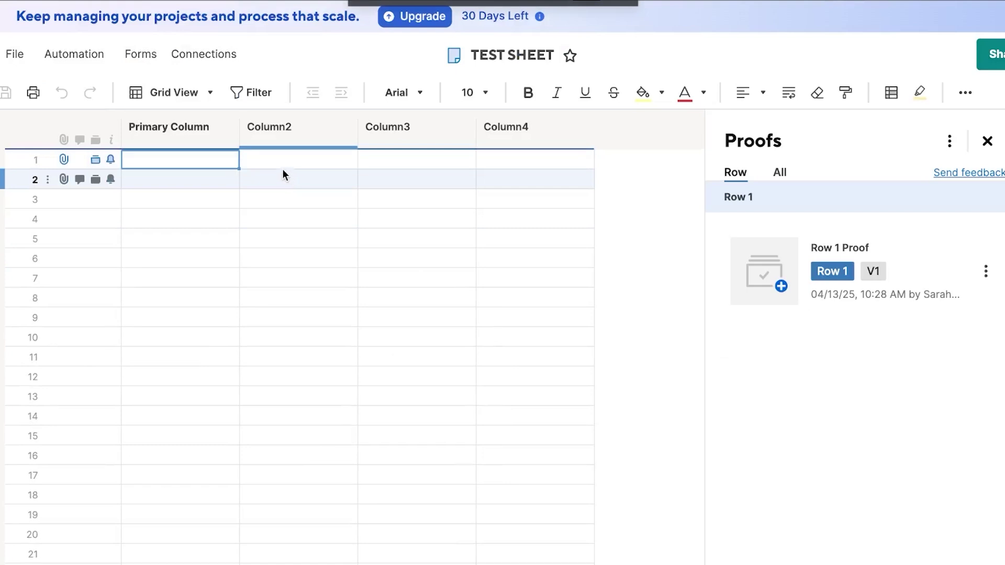
# Step: Create and apply a filter named NEW that shows only rows with attachments
pyautogui.click(247, 101)
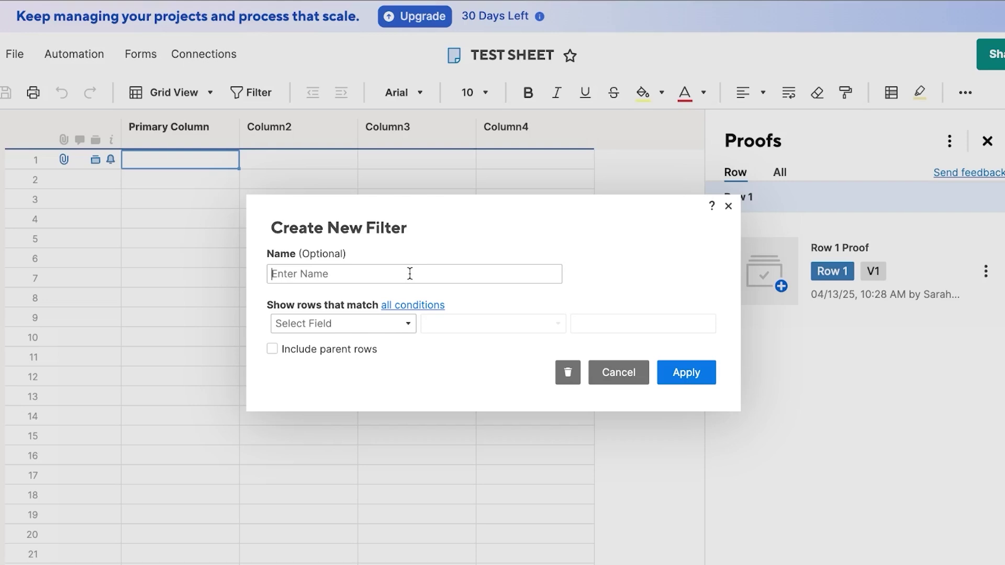
pyautogui.write('NEW')
pyautogui.click(366, 324)
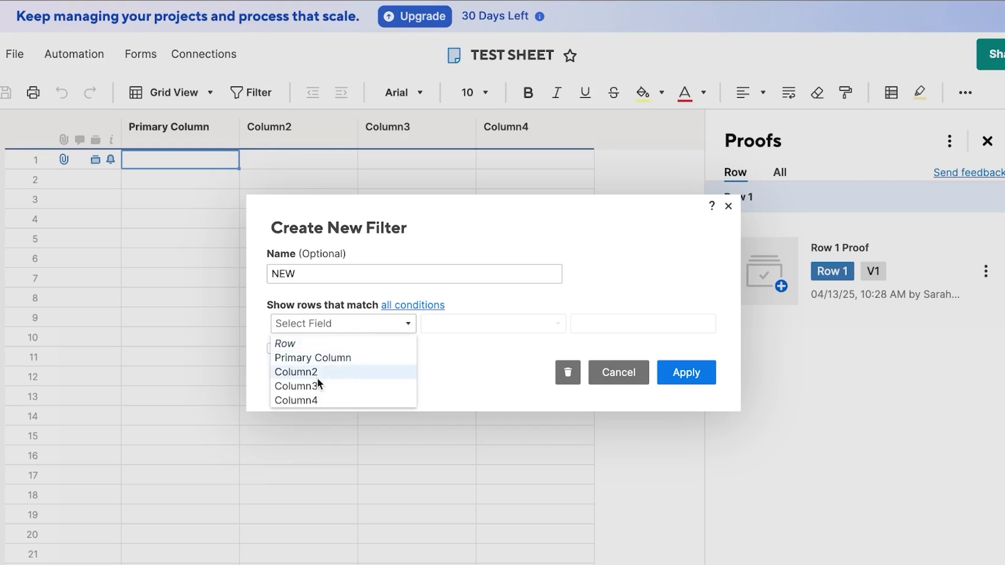
pyautogui.click(309, 343)
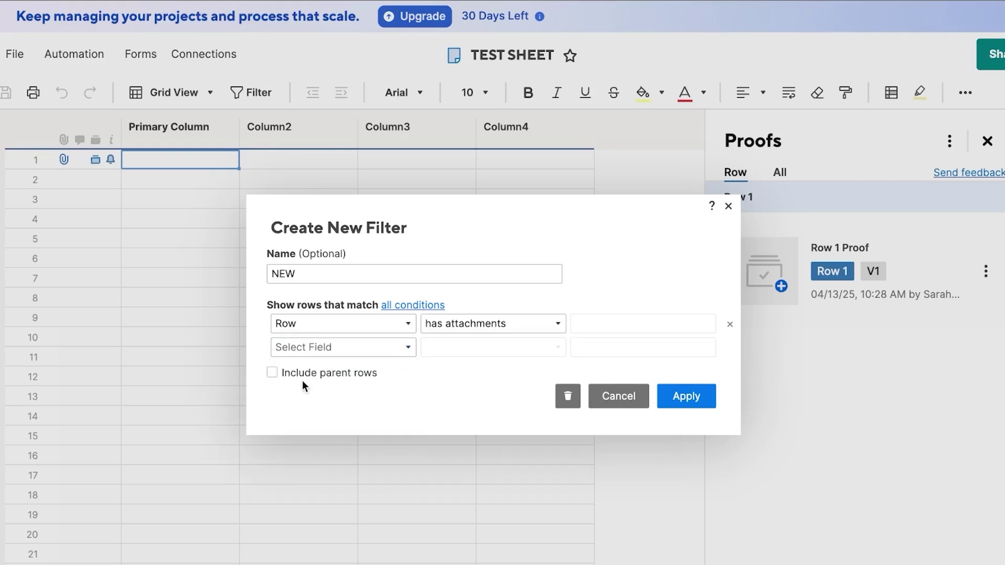
pyautogui.click(694, 400)
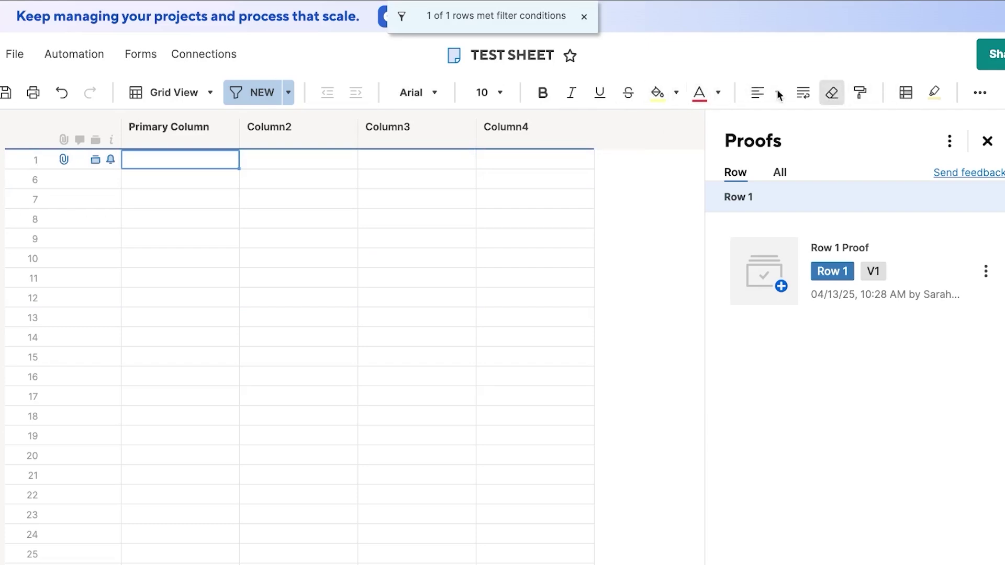
pyautogui.click(859, 92)
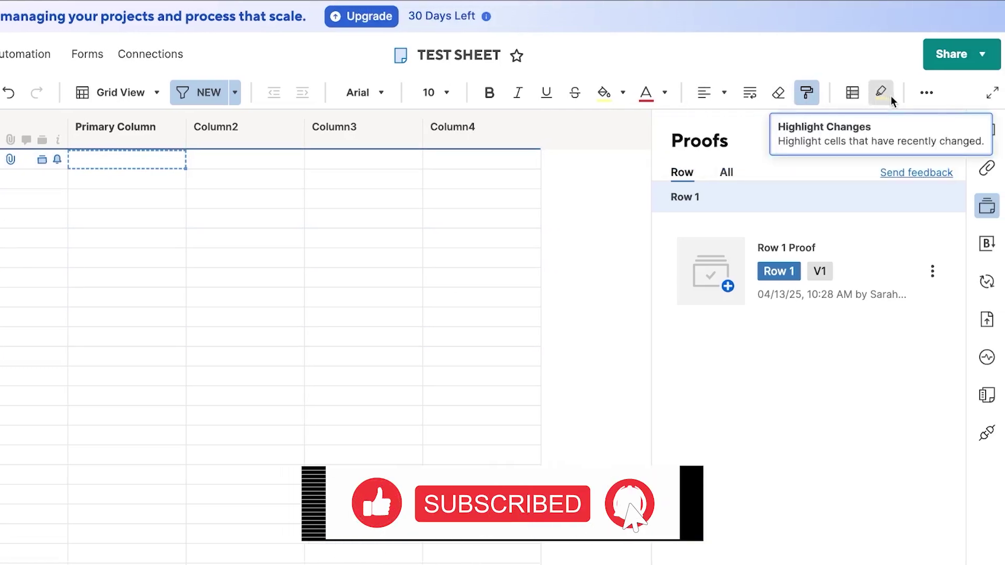
pyautogui.click(932, 98)
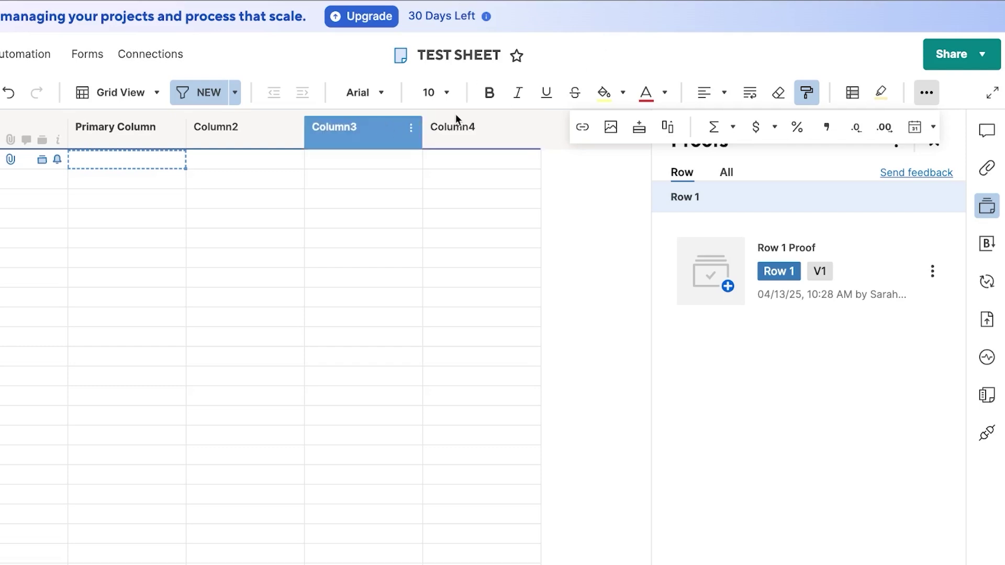
# Step: Enter TEST, TEST 2, TEST 3 and TST 4 across row 1, then close the Proofs panel
pyautogui.click(174, 162)
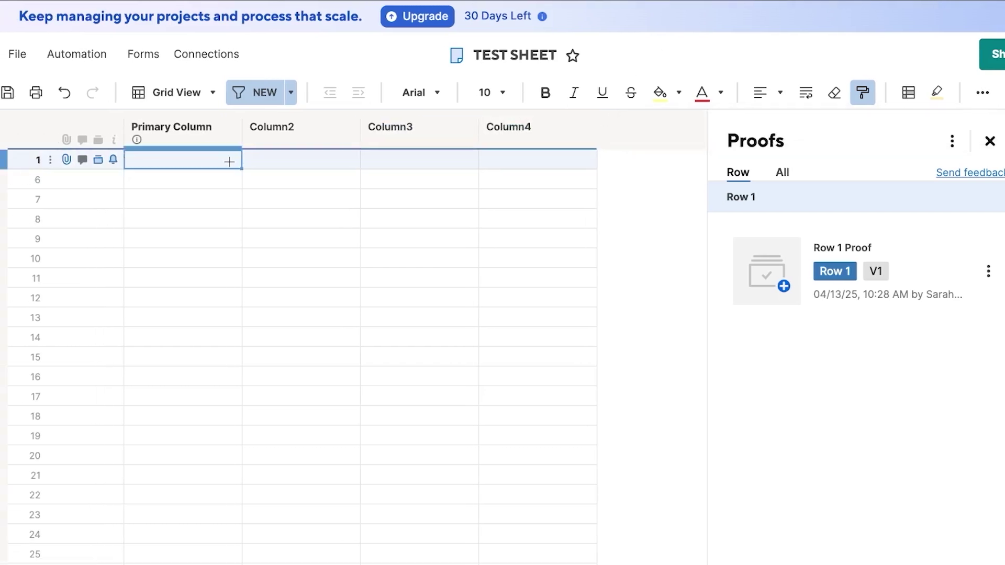
pyautogui.write('TEST')
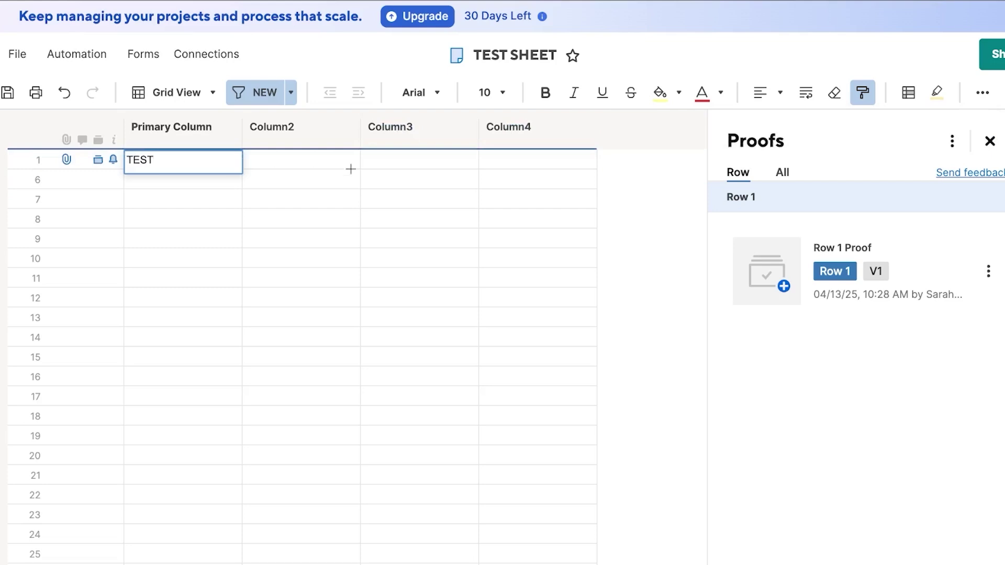
pyautogui.click(327, 172)
pyautogui.click(322, 162)
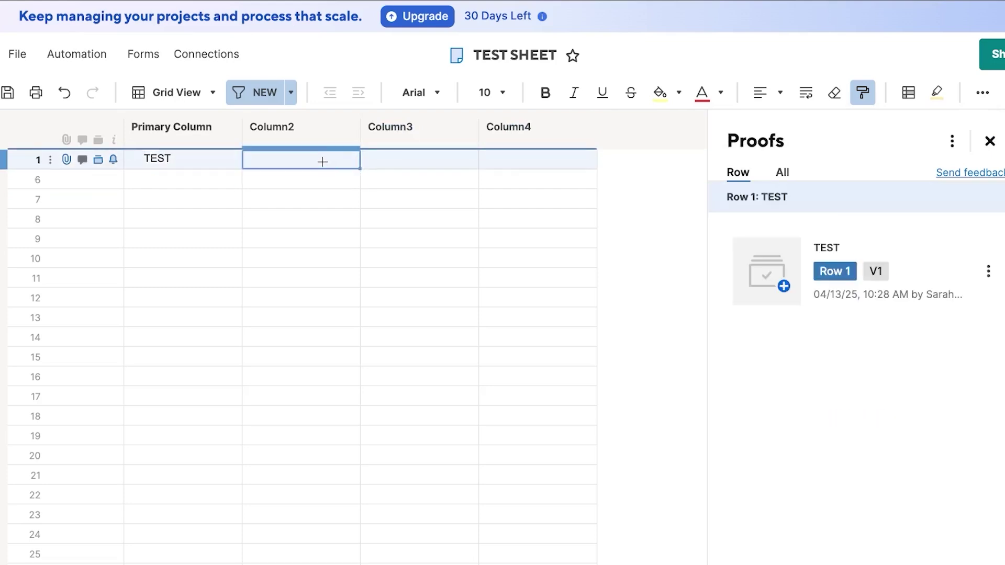
pyautogui.write('TEST 2')
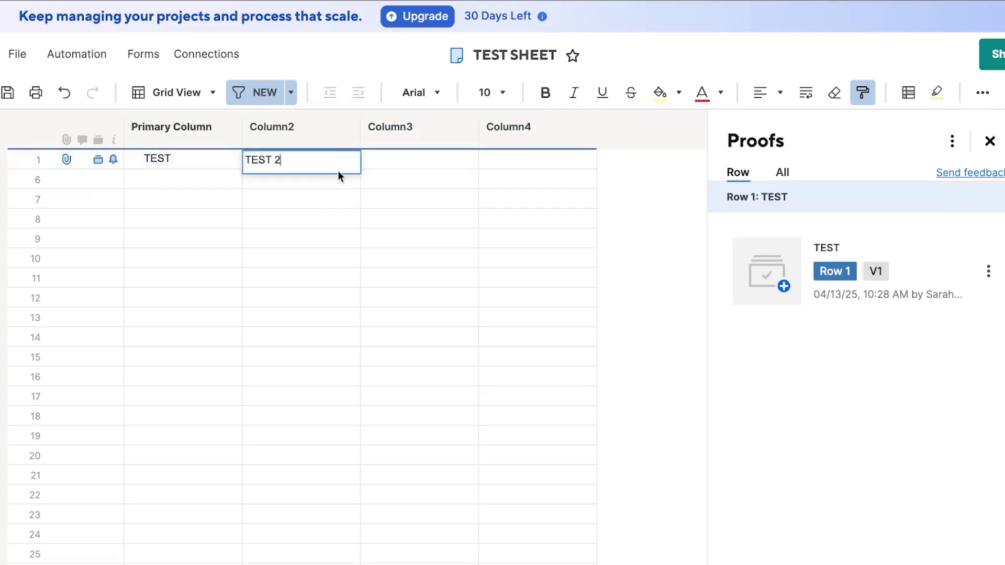
pyautogui.click(389, 166)
pyautogui.write('TEST 3')
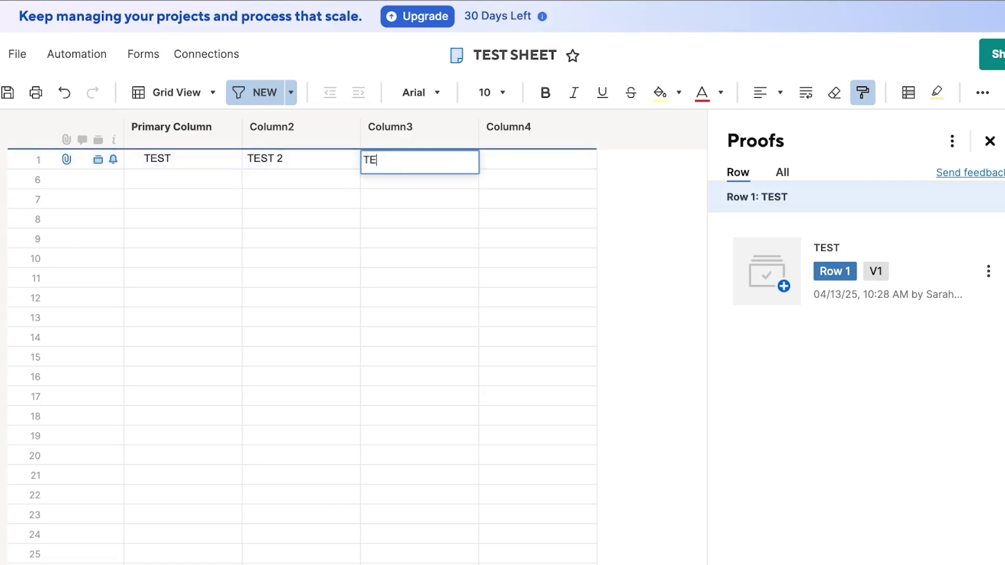
pyautogui.click(512, 164)
pyautogui.write('TST')
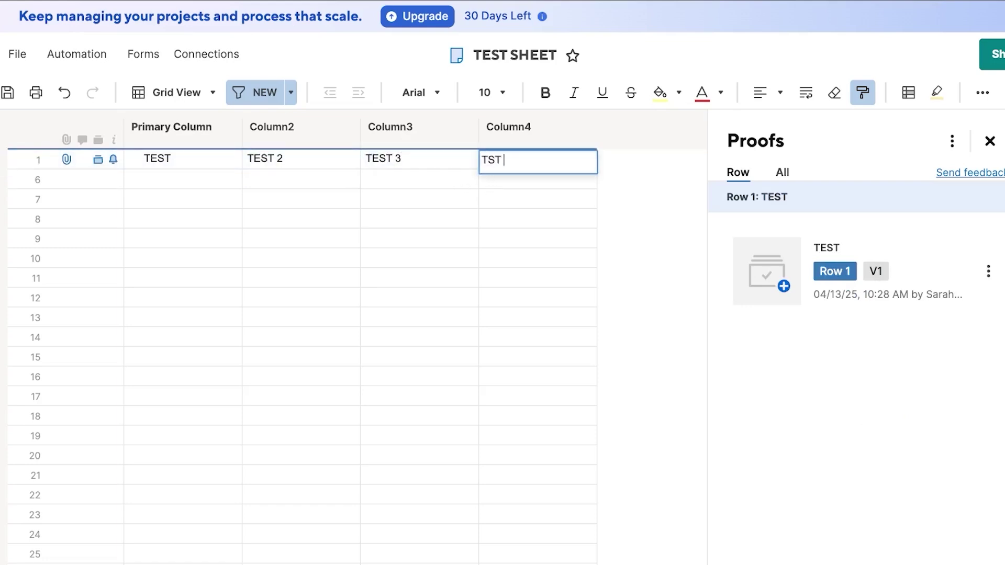
pyautogui.write(' 4')
pyautogui.click(626, 207)
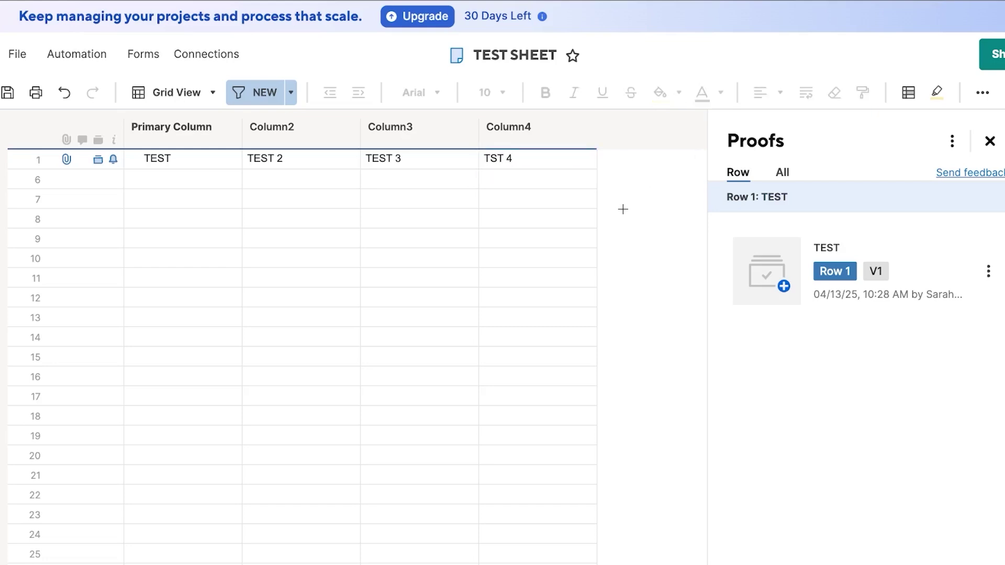
pyautogui.click(991, 142)
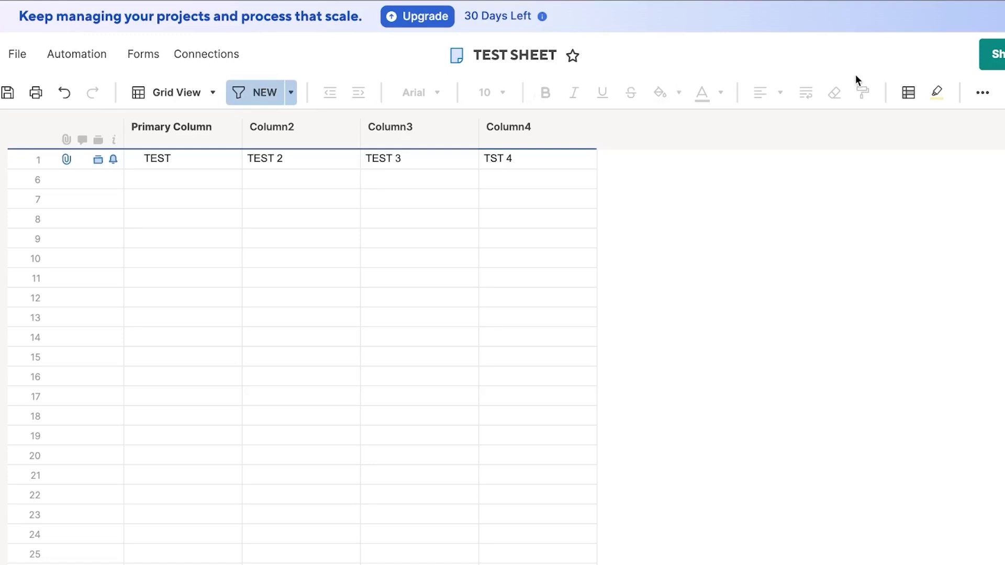
pyautogui.click(986, 55)
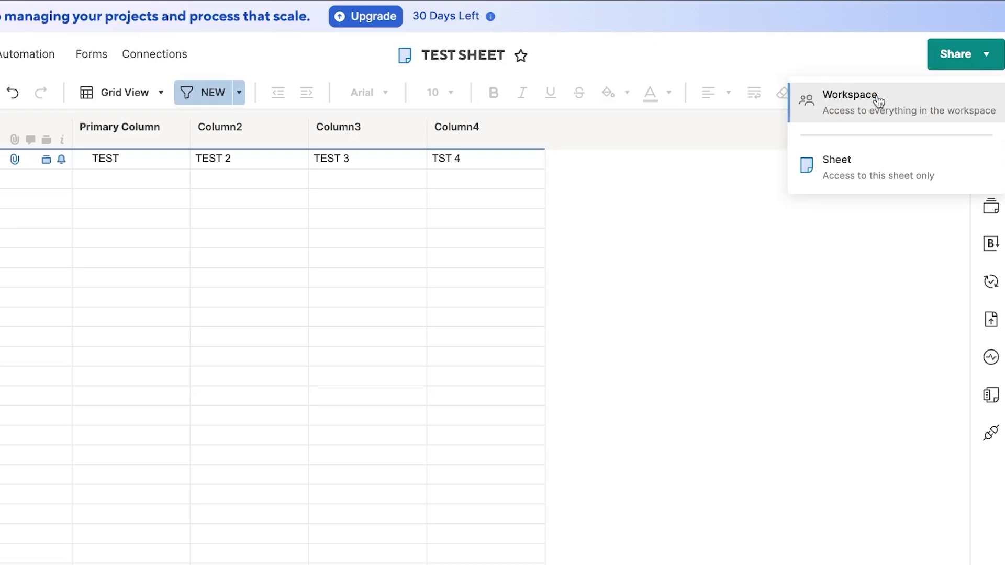
pyautogui.click(837, 168)
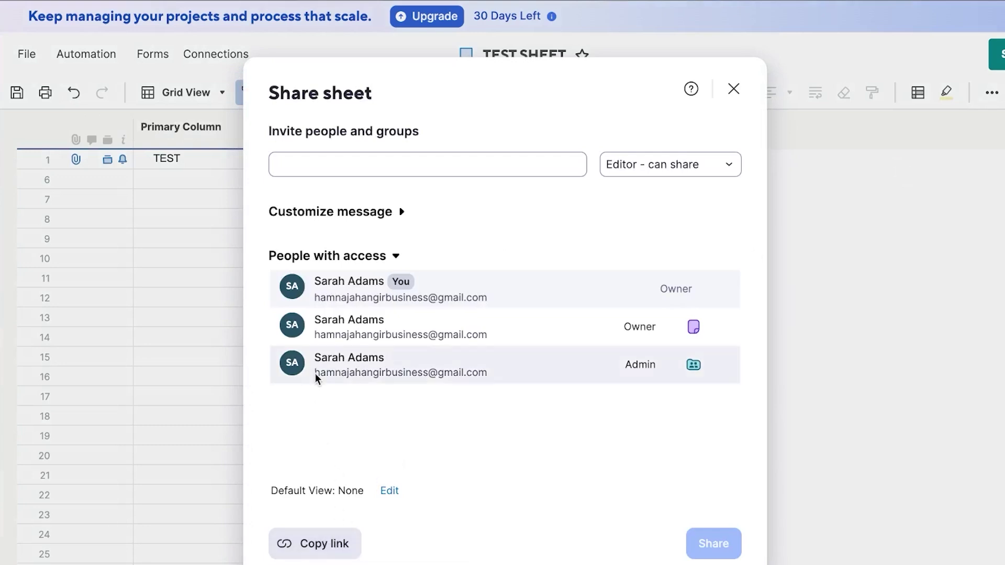
pyautogui.click(365, 170)
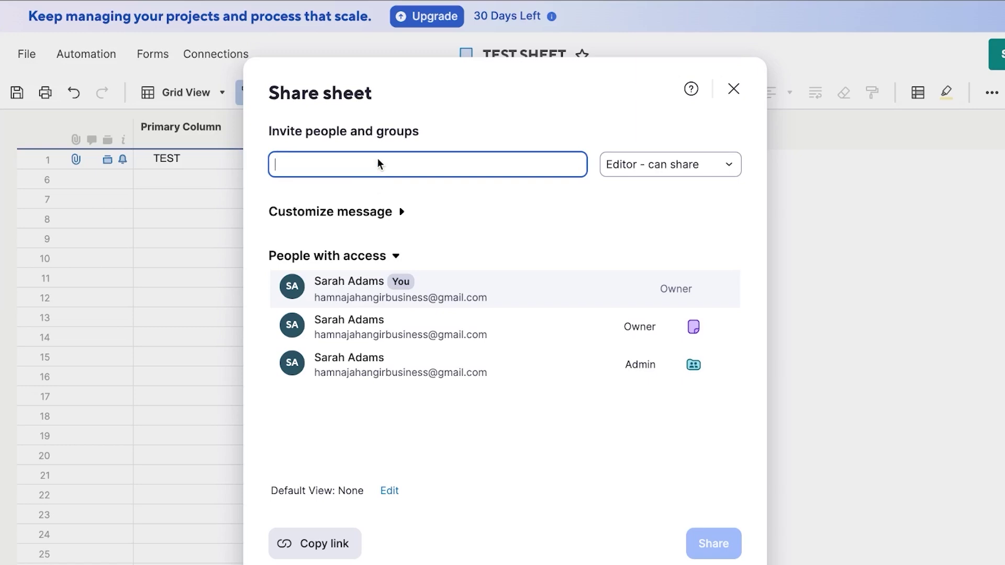
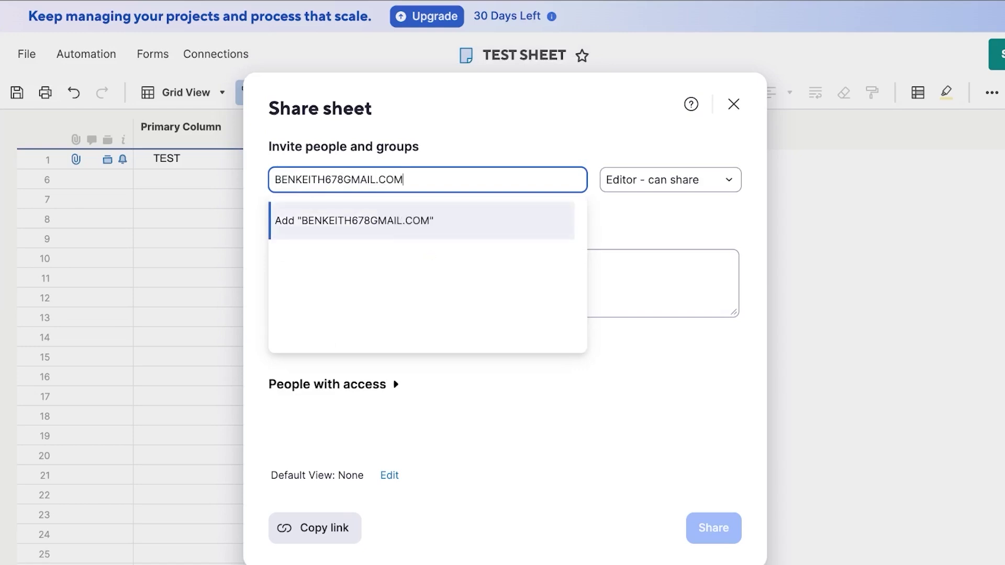
pyautogui.click(436, 224)
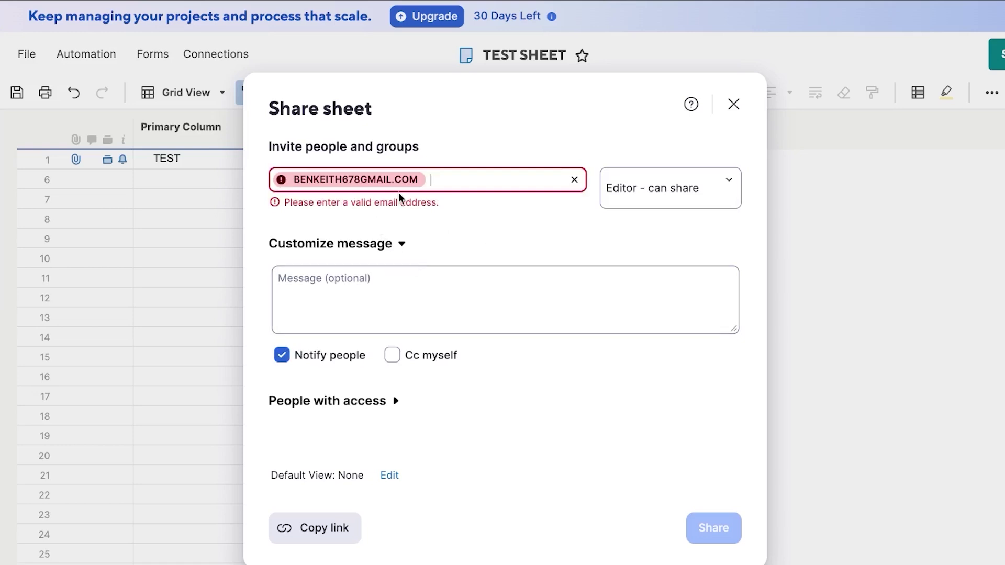
pyautogui.click(653, 197)
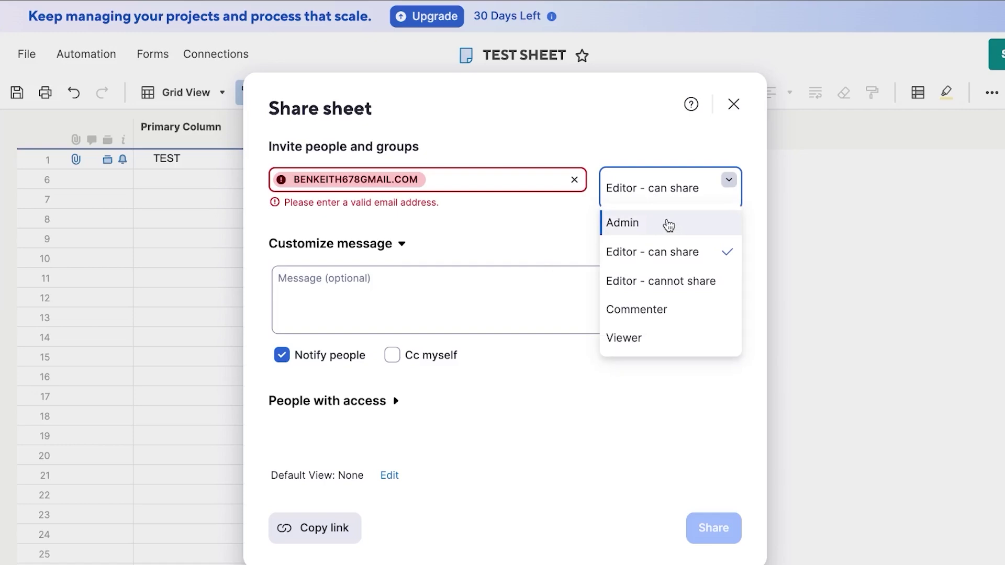
pyautogui.click(651, 280)
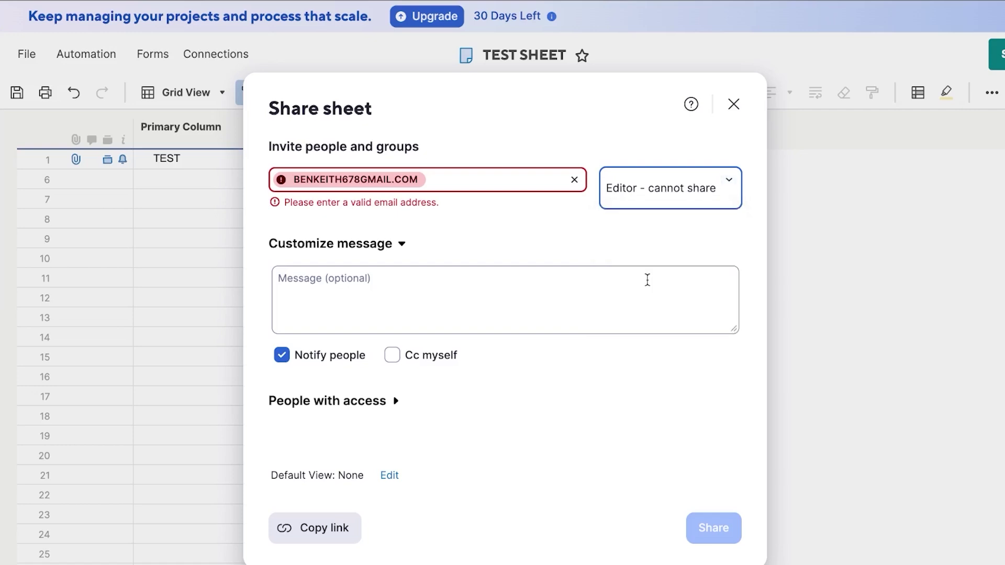
pyautogui.click(320, 288)
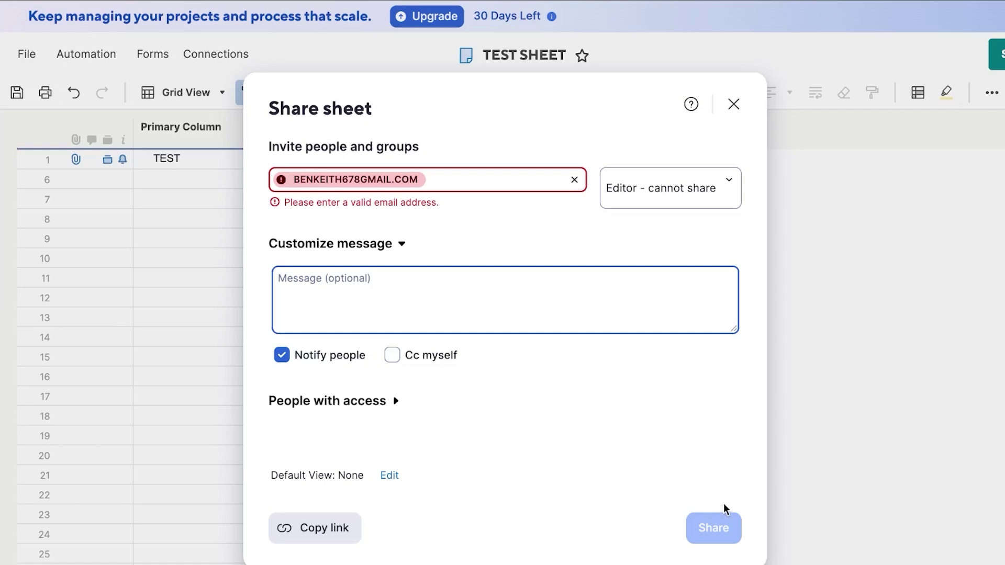
pyautogui.click(359, 403)
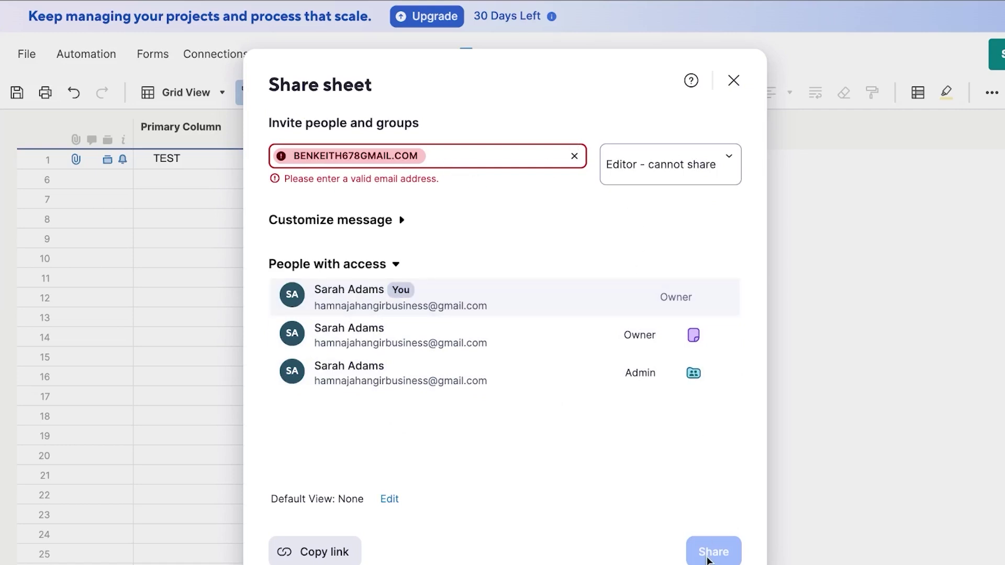
pyautogui.click(733, 81)
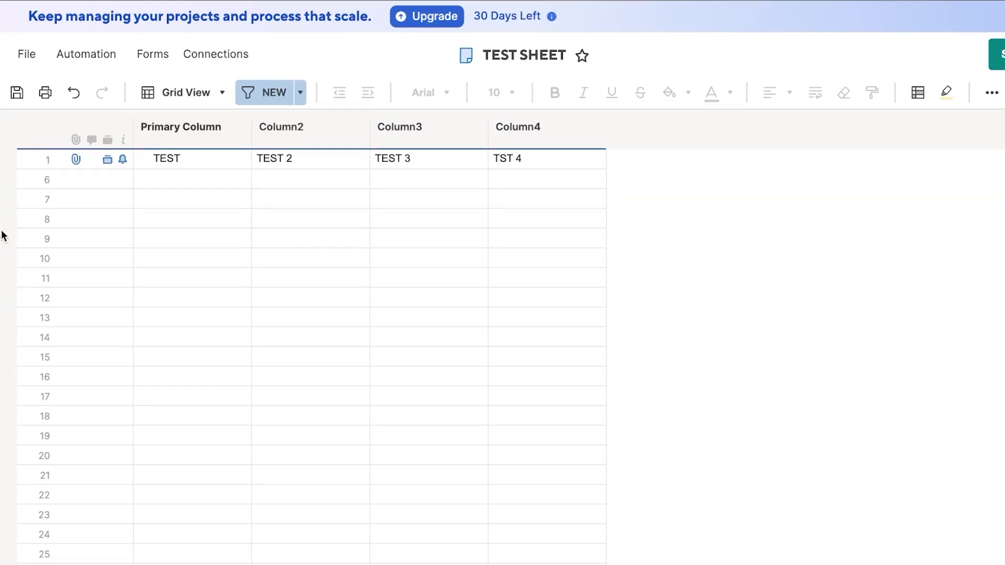
# Step: Start an untitled workflow from the 'Remind someone on a specific date' automation template
pyautogui.click(72, 62)
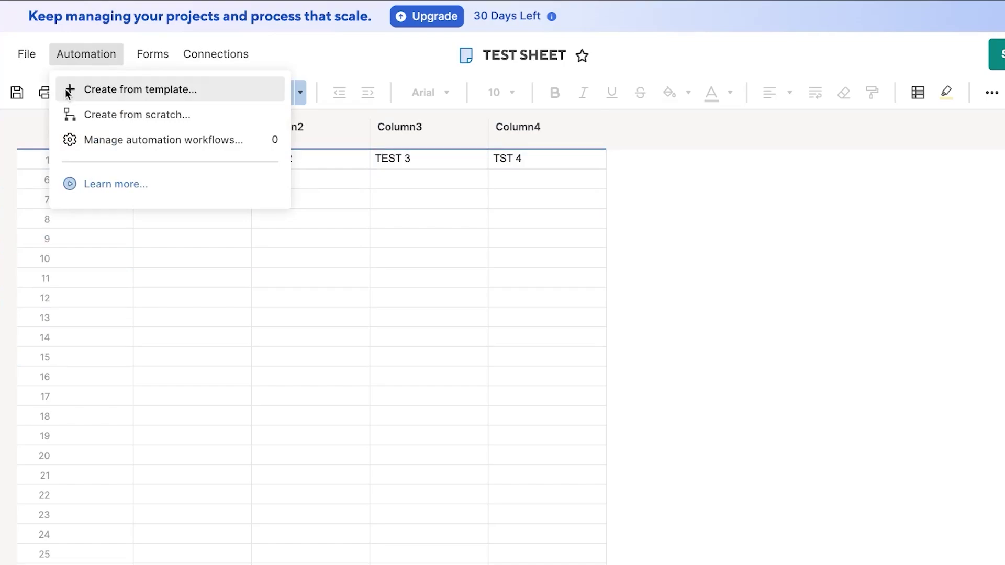
pyautogui.click(134, 92)
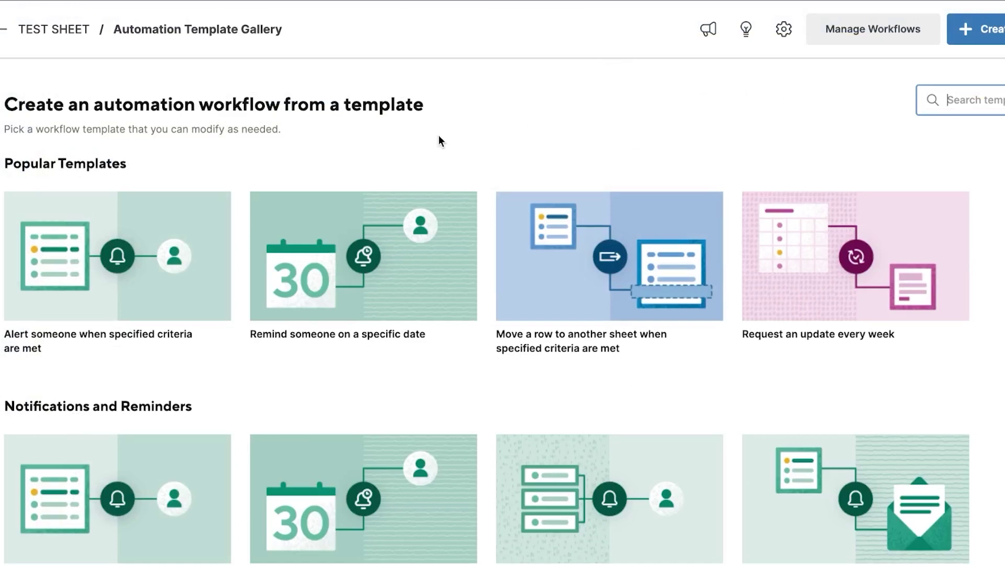
pyautogui.scroll(-3, 438, 135)
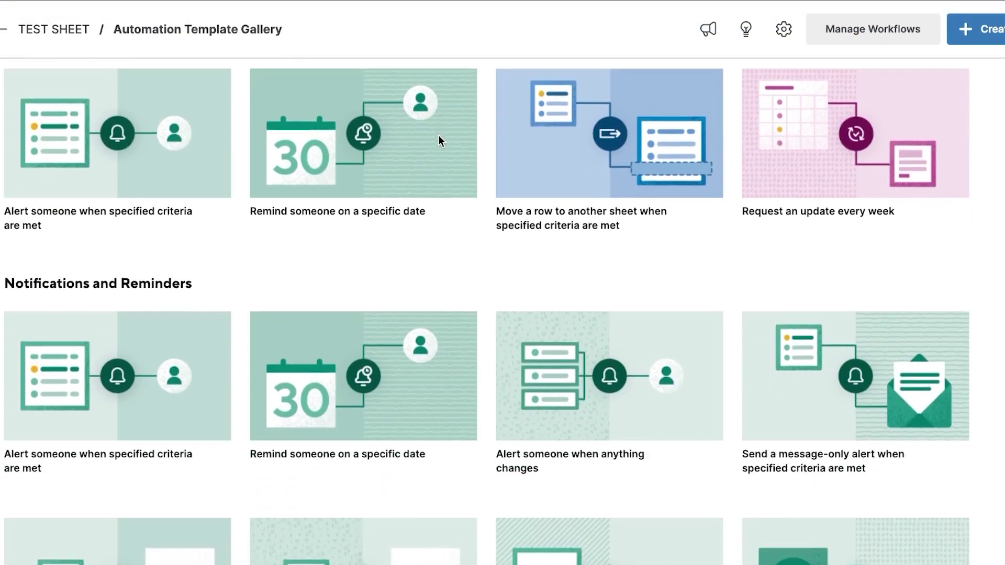
pyautogui.scroll(2, 438, 135)
pyautogui.scroll(-1, 439, 135)
pyautogui.scroll(-1, 440, 141)
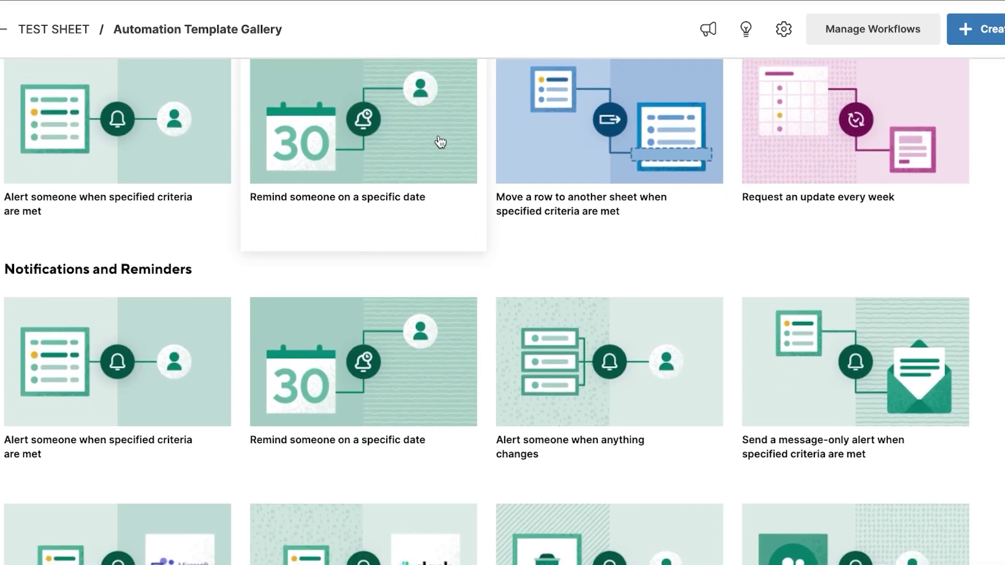
pyautogui.scroll(-5, 615, 424)
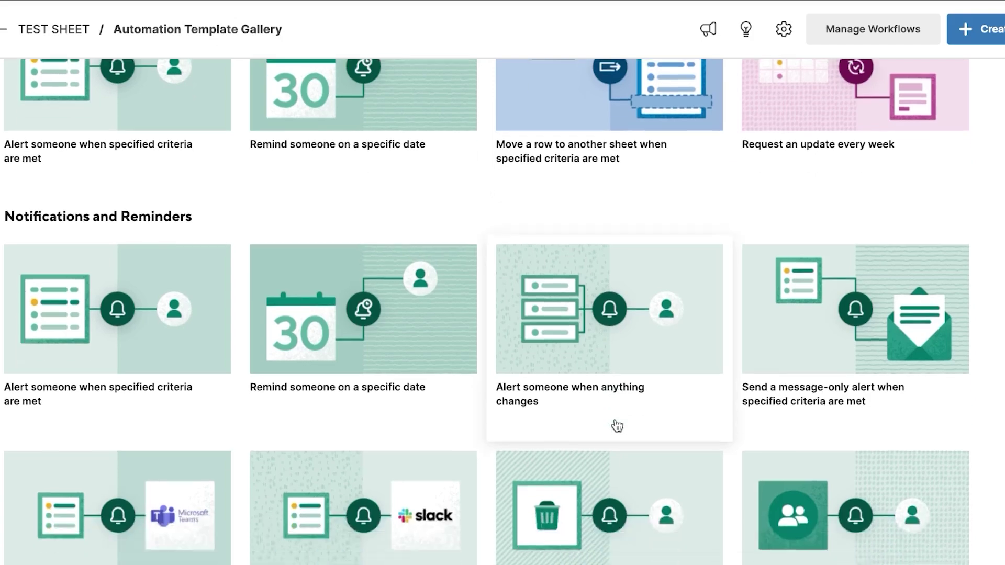
pyautogui.scroll(-4, 617, 427)
pyautogui.scroll(7, 618, 427)
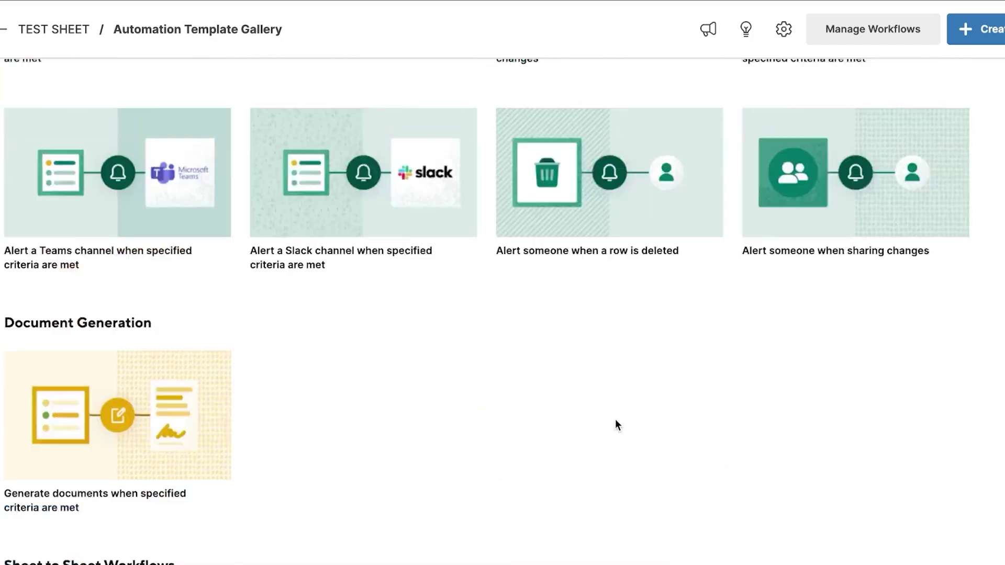
pyautogui.scroll(4, 618, 426)
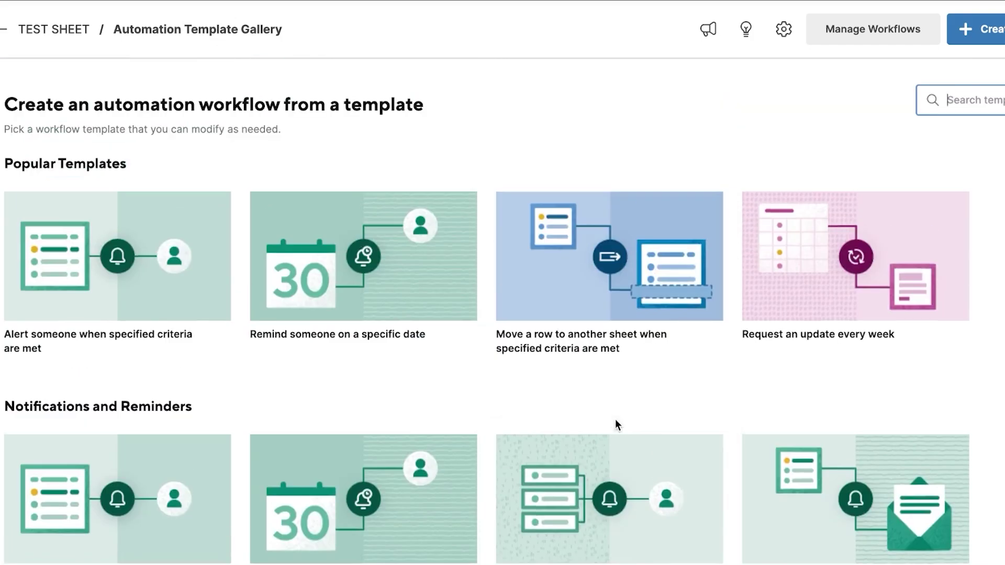
pyautogui.scroll(-3, 615, 421)
pyautogui.click(364, 370)
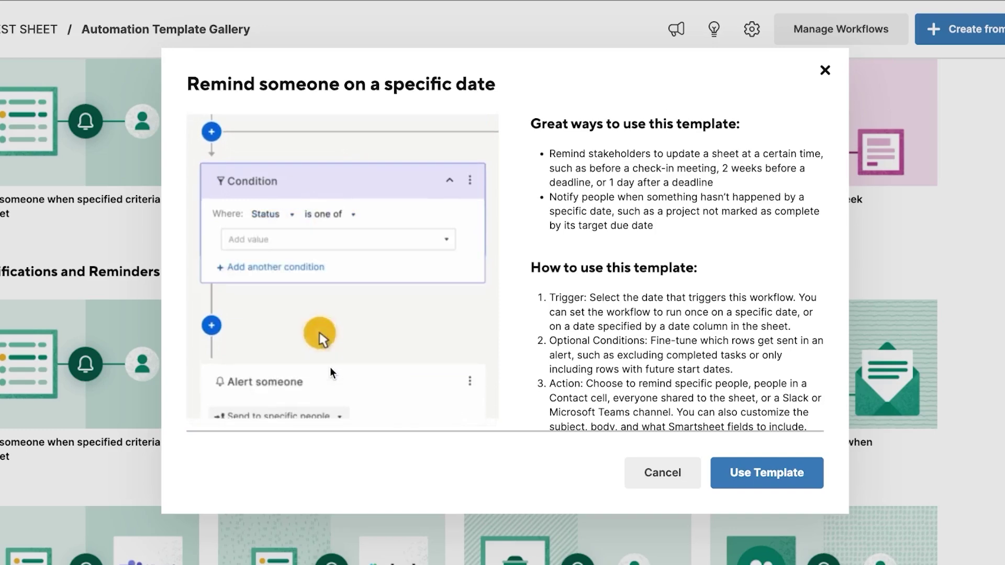
pyautogui.click(774, 489)
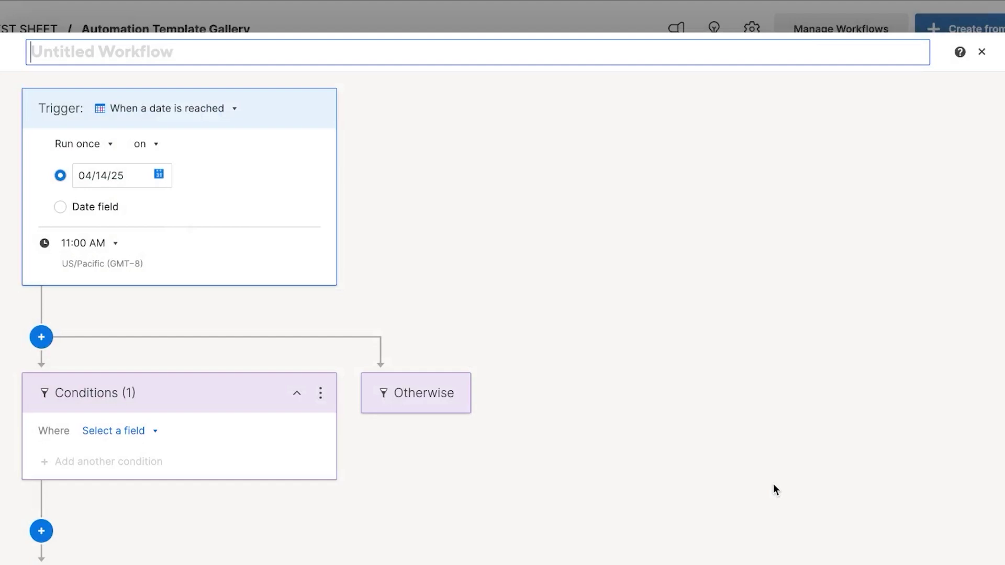
# Step: Name the workflow REMINDER and set it to run once on 04/15/25 at 10:00 AM
pyautogui.click(395, 45)
pyautogui.write('RE')
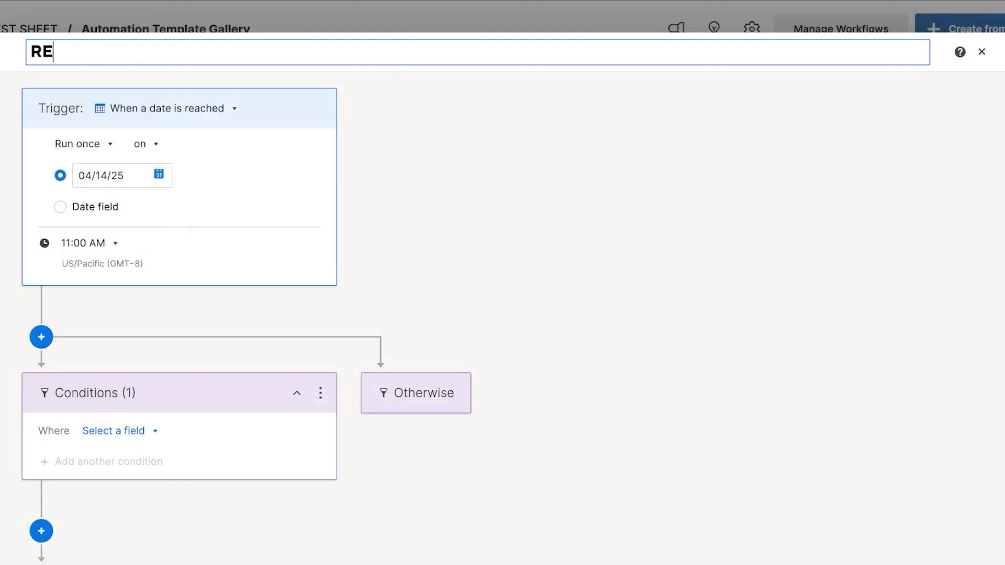
pyautogui.write('MINDER')
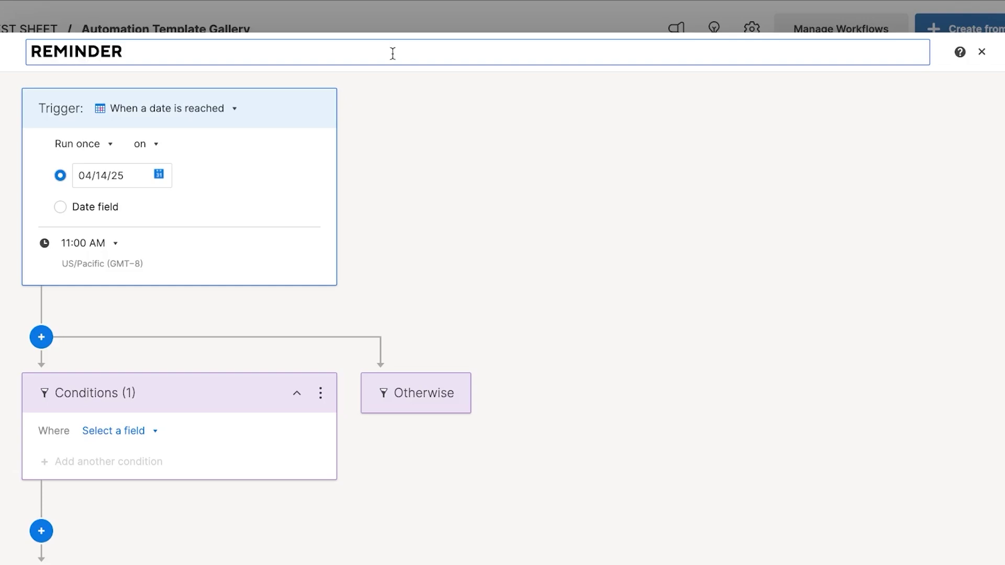
pyautogui.click(232, 117)
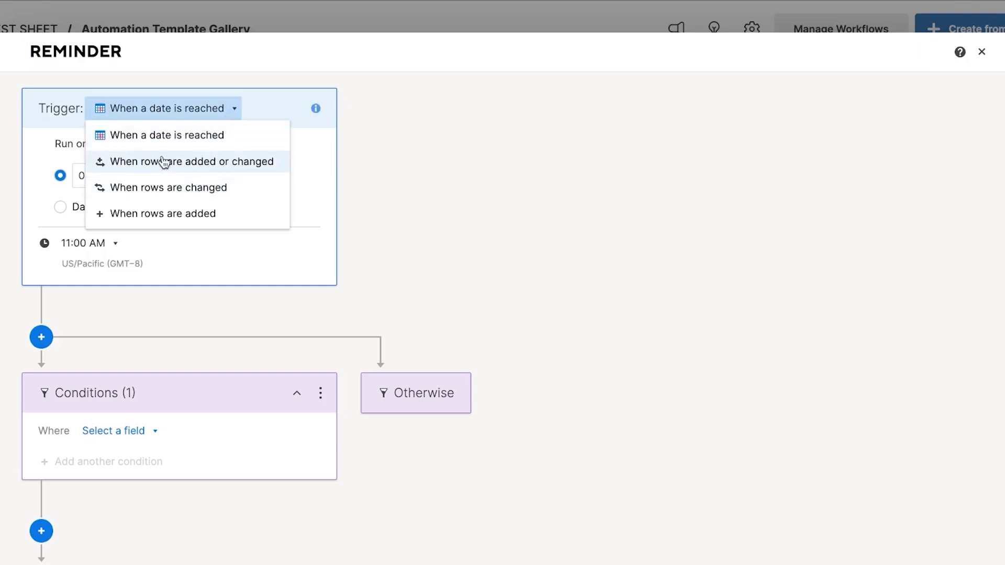
pyautogui.click(171, 127)
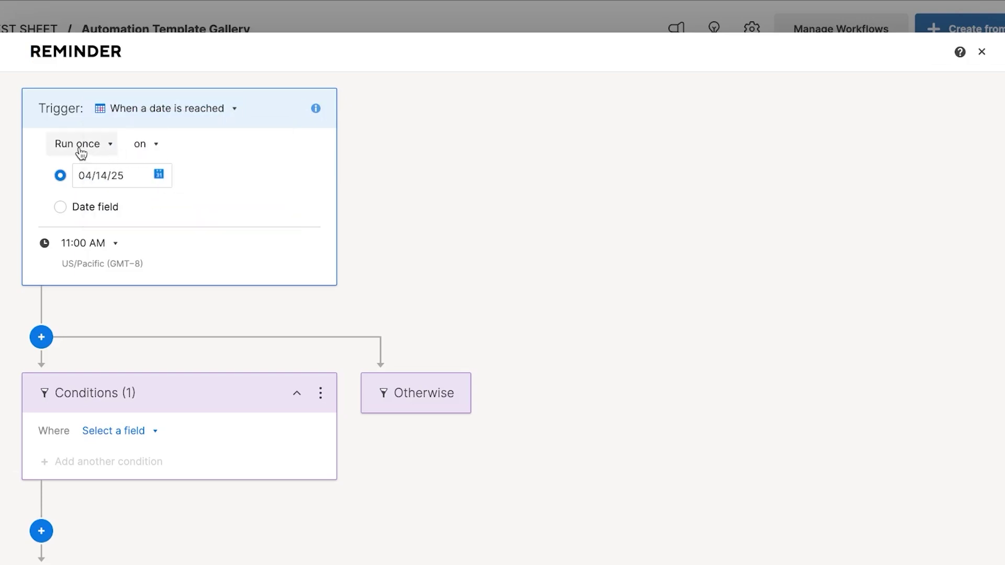
pyautogui.click(127, 176)
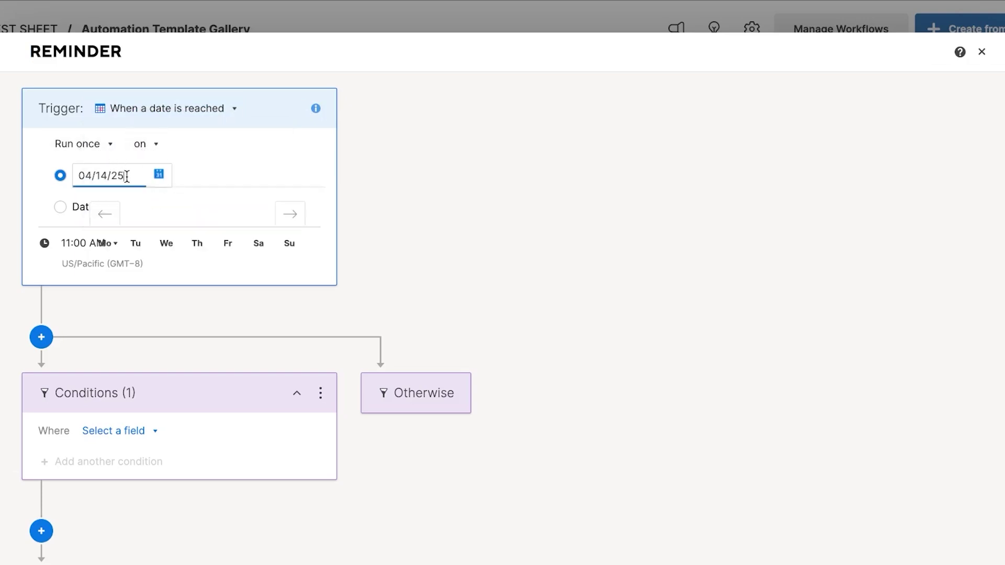
pyautogui.click(133, 328)
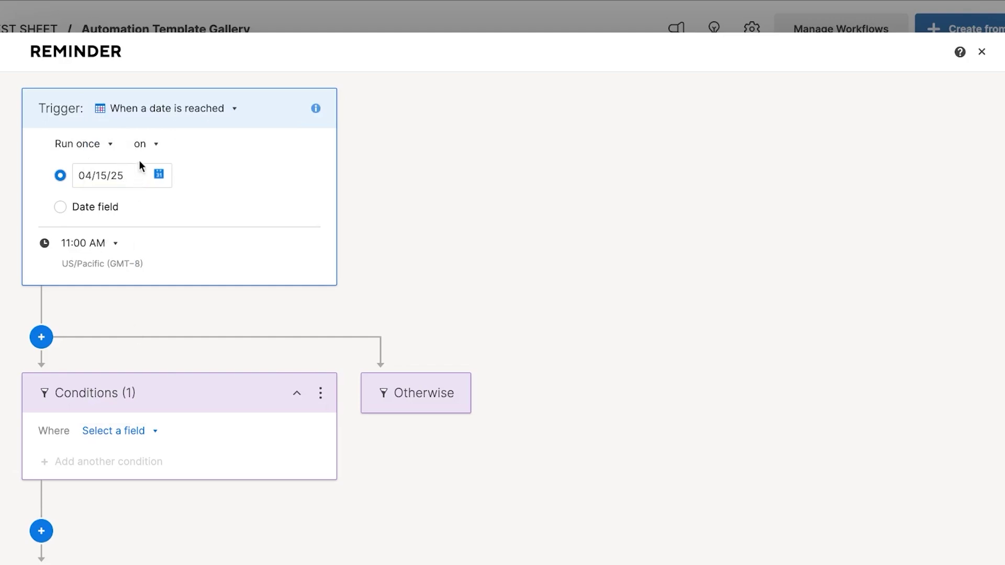
pyautogui.click(70, 247)
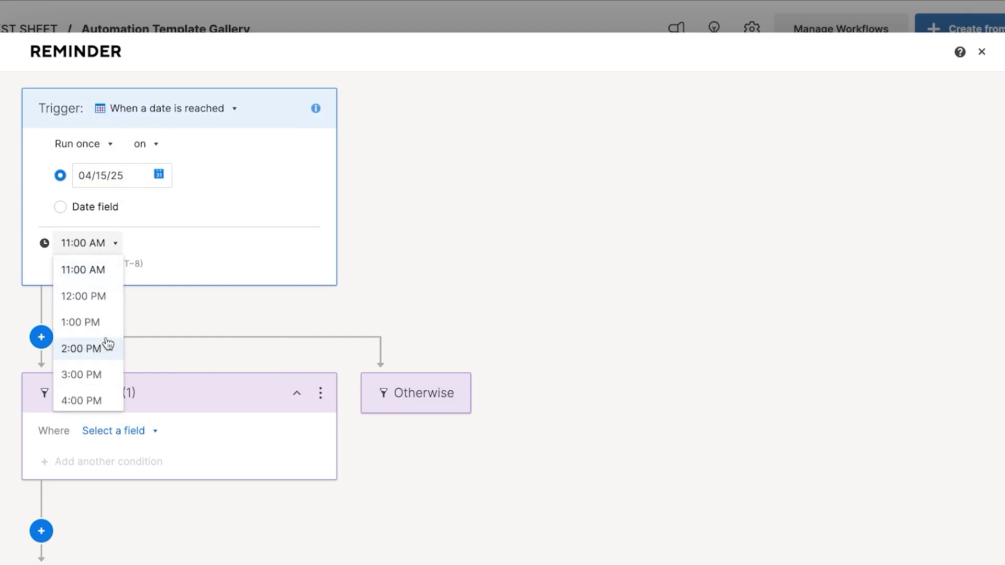
pyautogui.scroll(3, 96, 350)
pyautogui.click(86, 323)
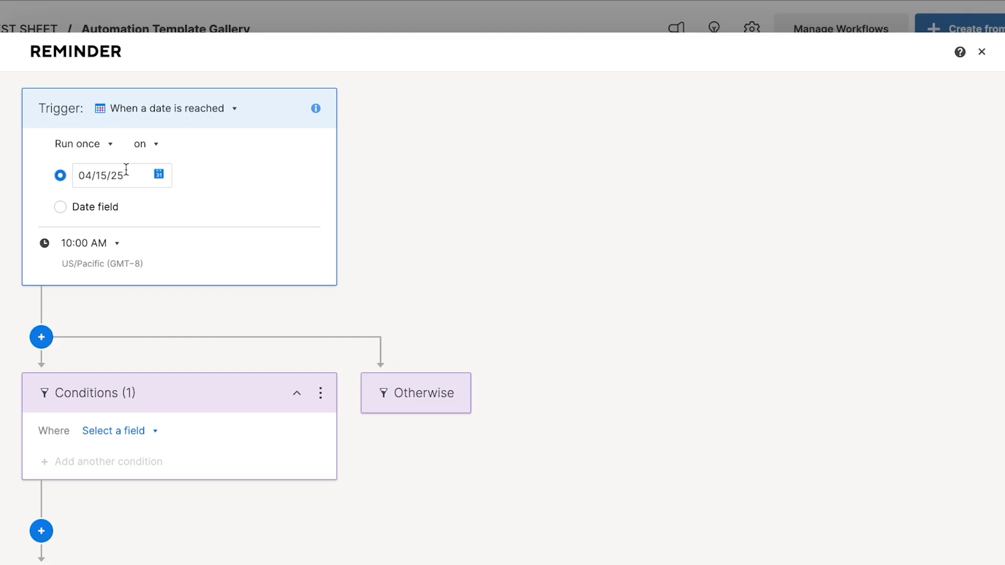
pyautogui.scroll(-4, 212, 264)
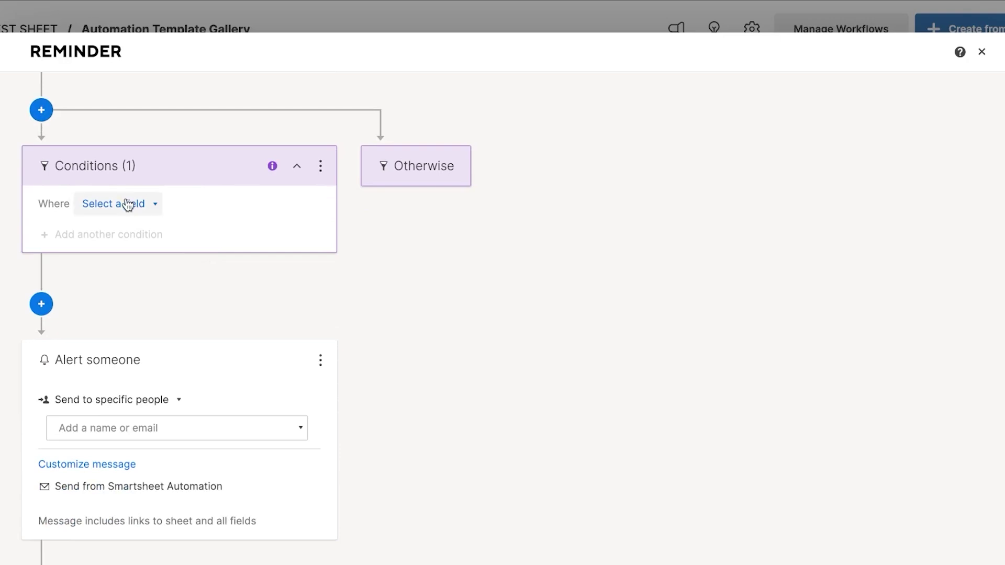
# Step: Add a condition so the workflow runs only where Column2 is blank
pyautogui.click(126, 204)
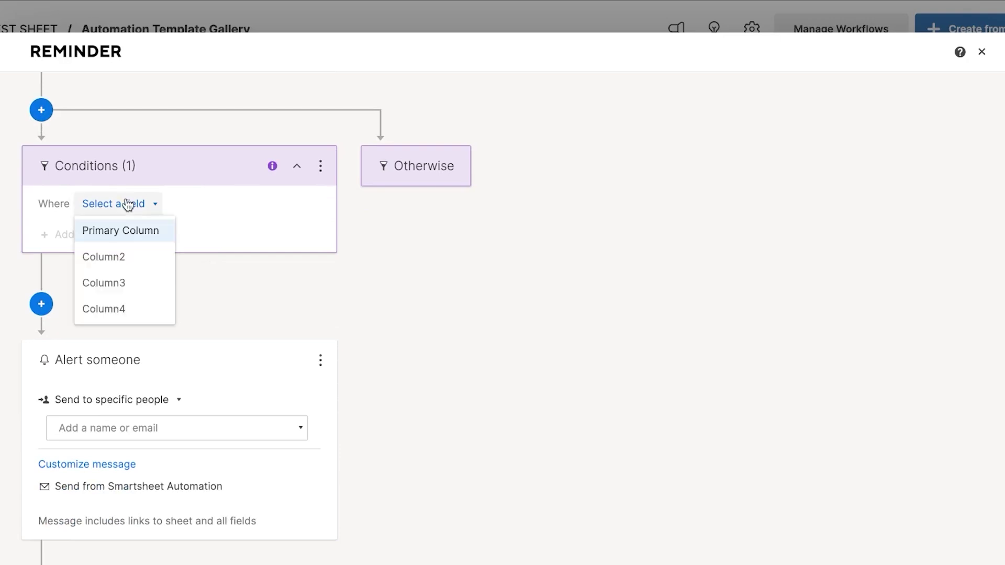
pyautogui.click(134, 257)
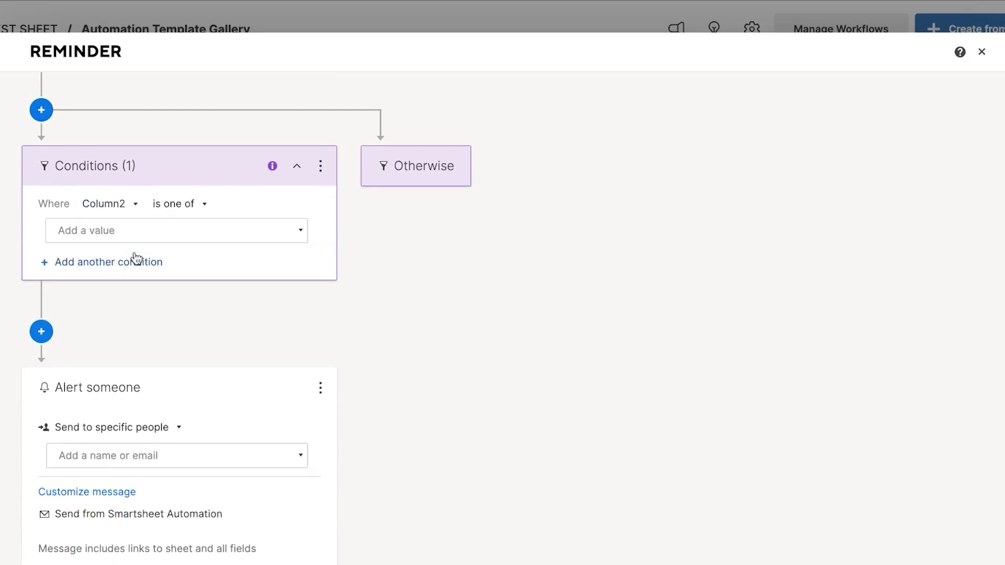
pyautogui.click(178, 203)
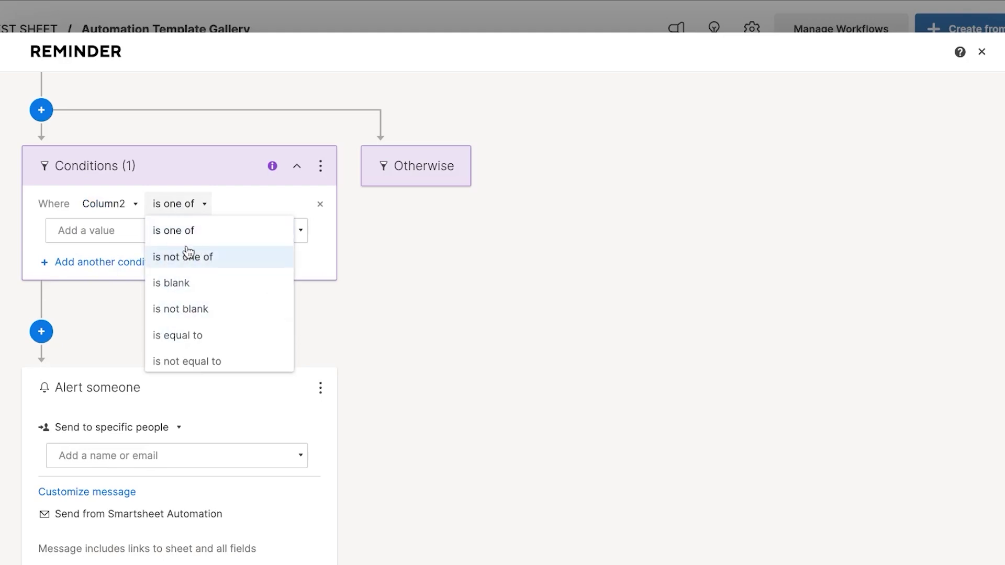
pyautogui.click(176, 287)
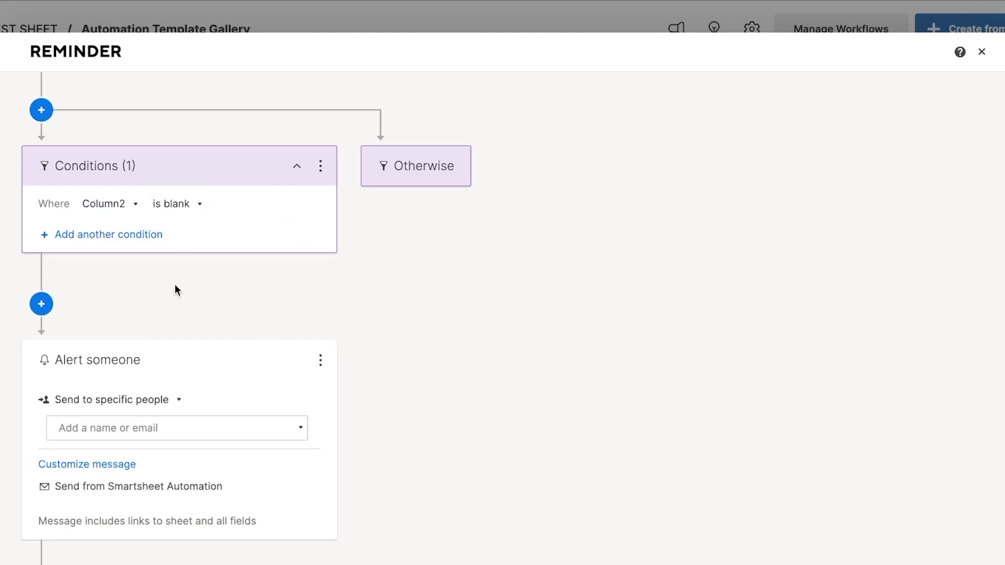
# Step: Send the alert to specific people, adding the suggested contact as recipient
pyautogui.scroll(-2, 175, 284)
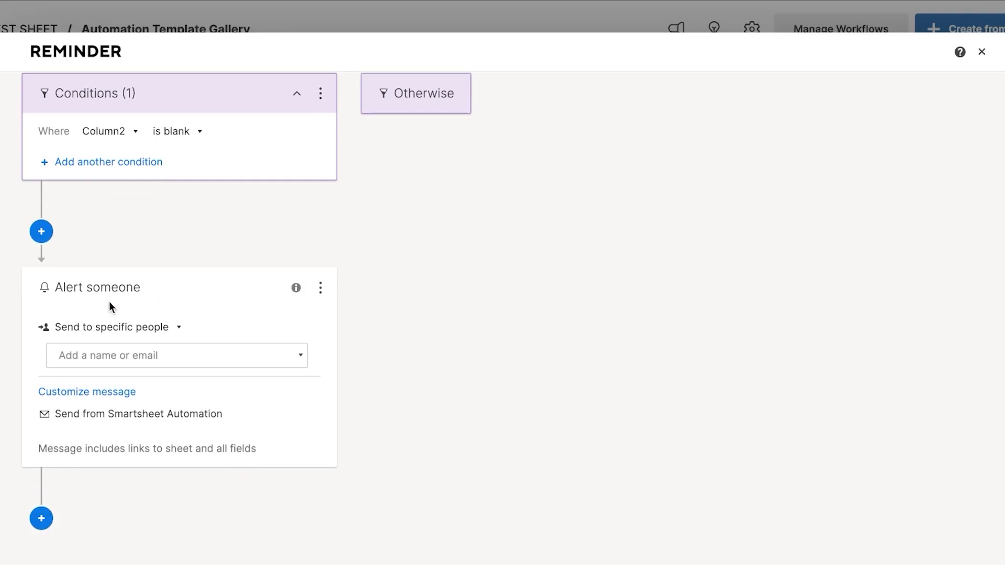
pyautogui.click(154, 330)
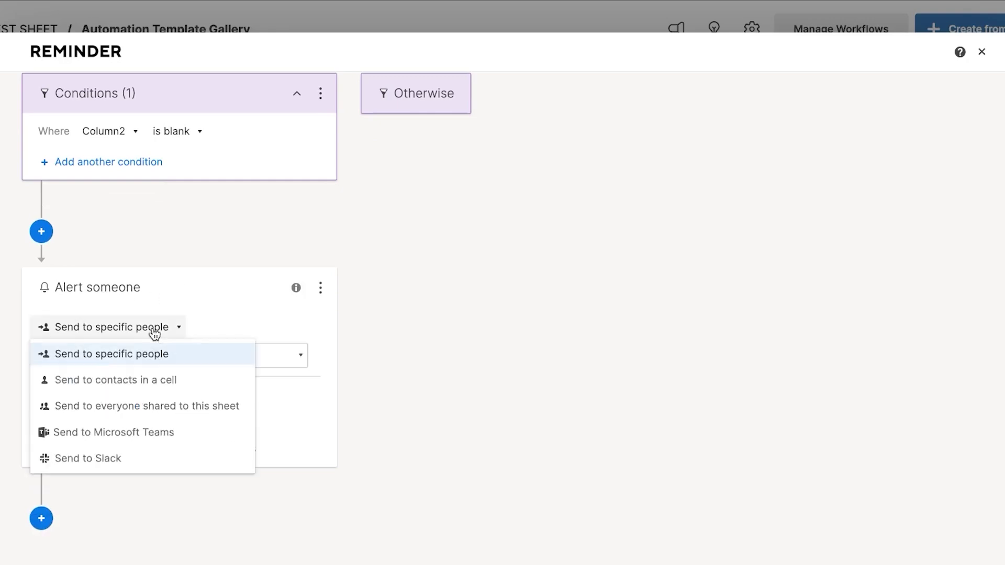
pyautogui.click(139, 354)
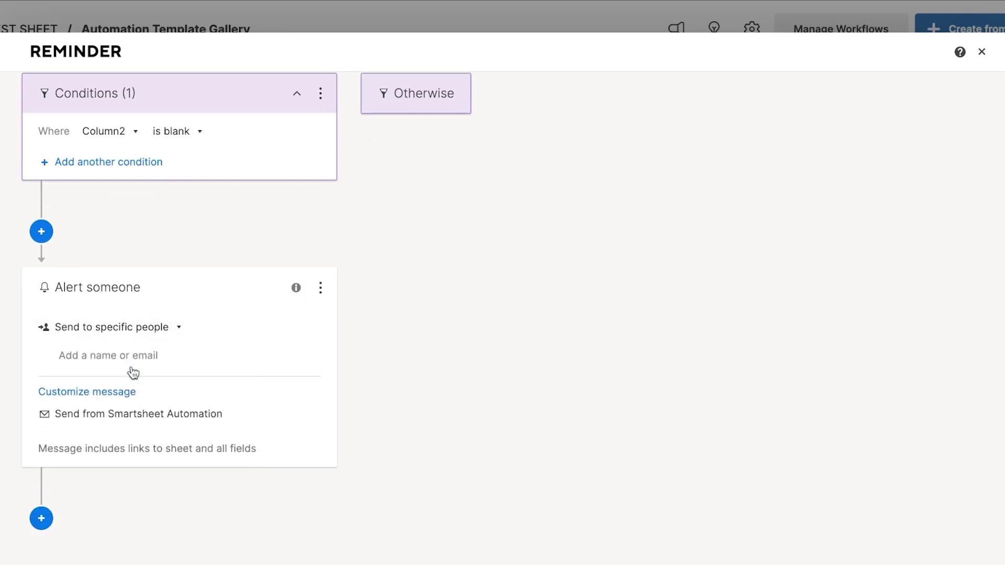
pyautogui.click(180, 356)
pyautogui.click(191, 393)
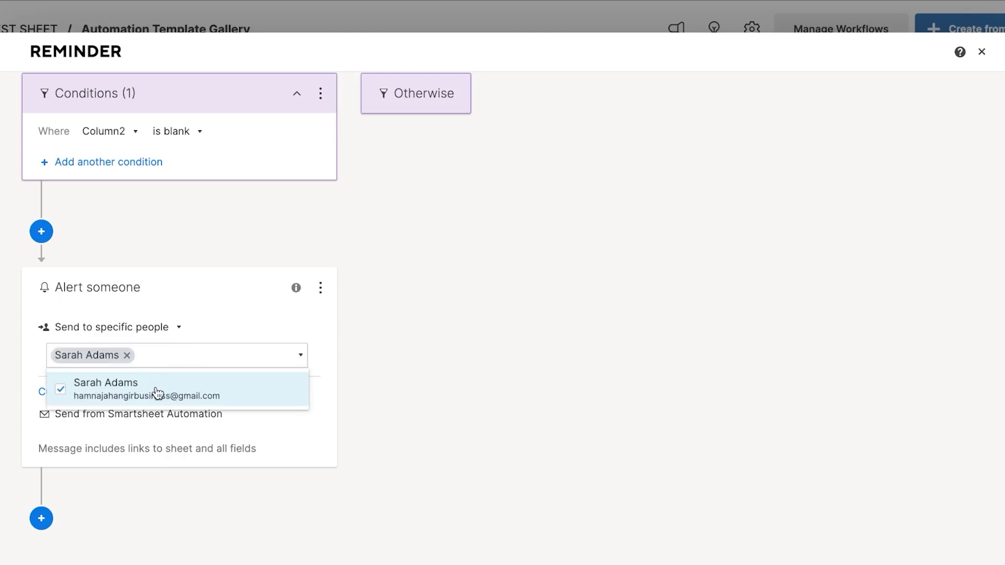
pyautogui.click(435, 264)
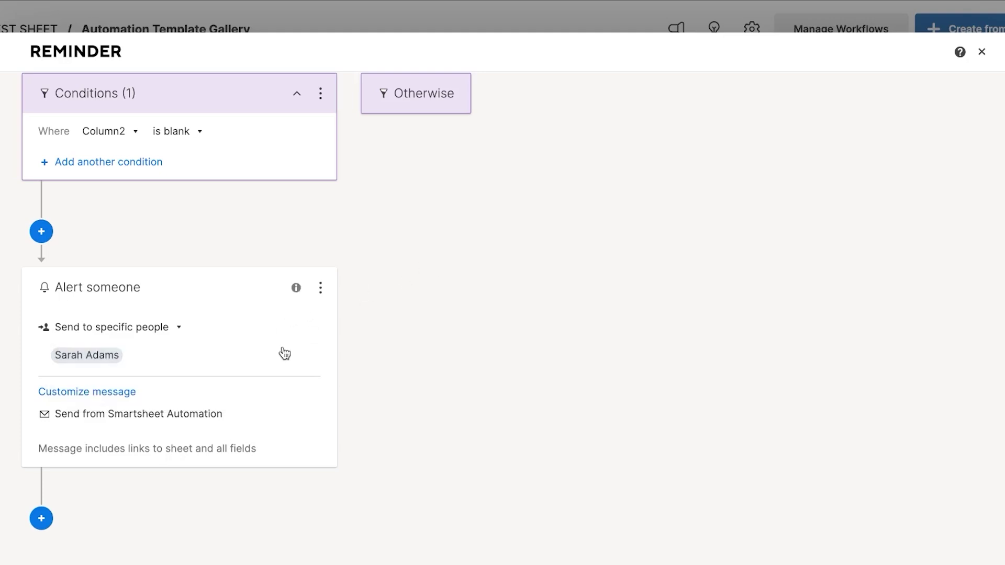
# Step: Customize the alert message with the subject 'CHECK THISTASK'
pyautogui.click(101, 412)
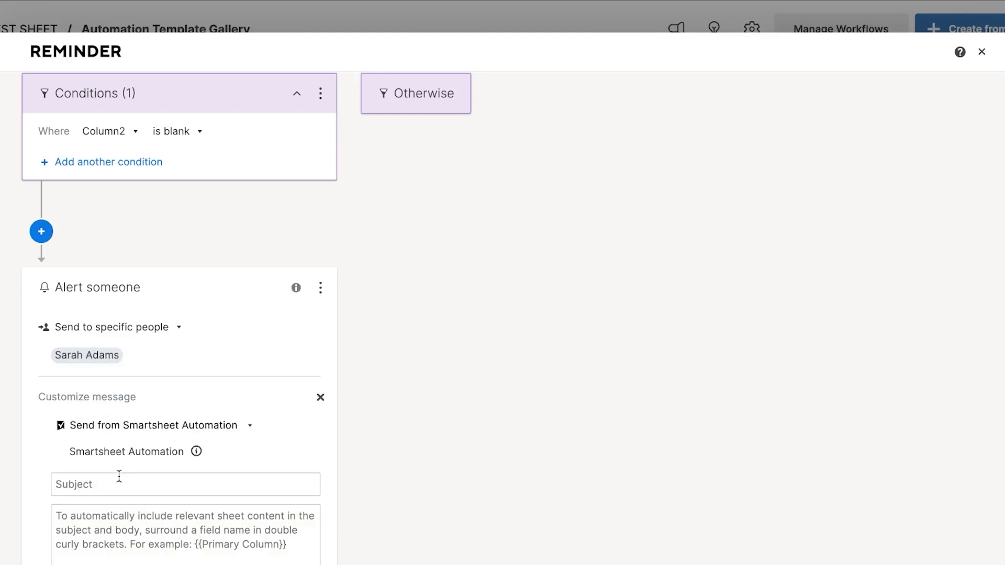
pyautogui.write('CHEK')
pyautogui.write('K THISTASK')
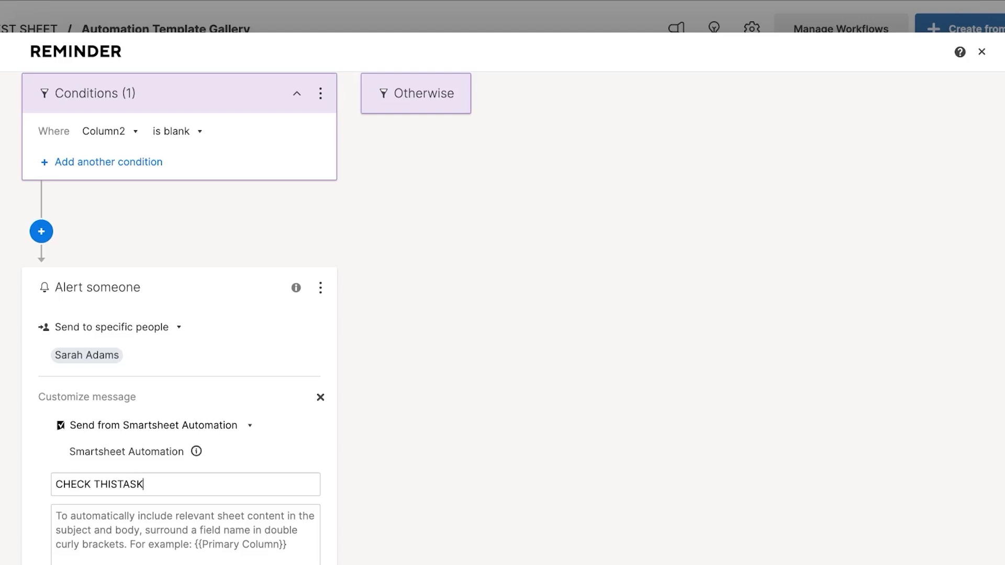
pyautogui.scroll(-4, 179, 314)
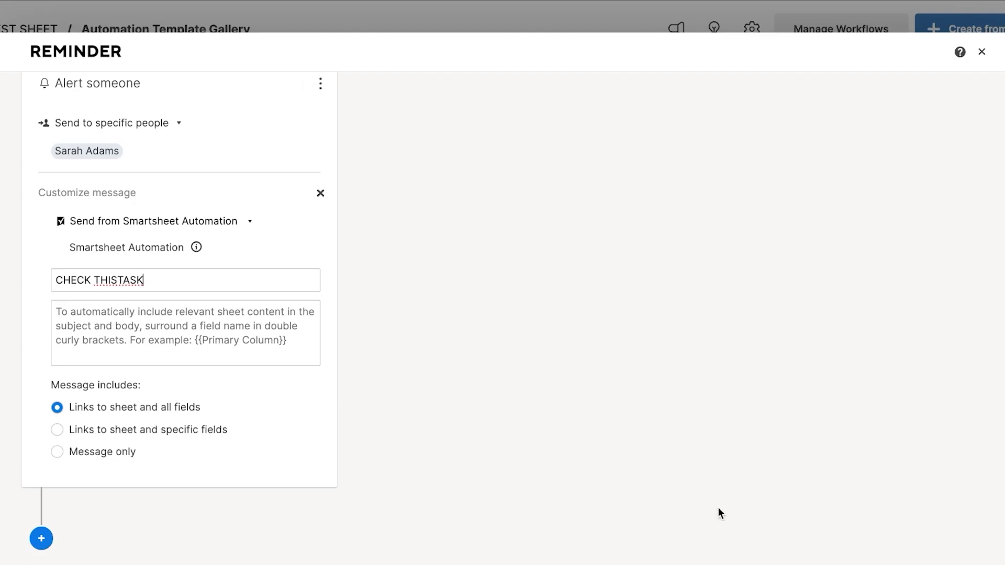
pyautogui.scroll(10, 444, 204)
pyautogui.scroll(-10, 443, 202)
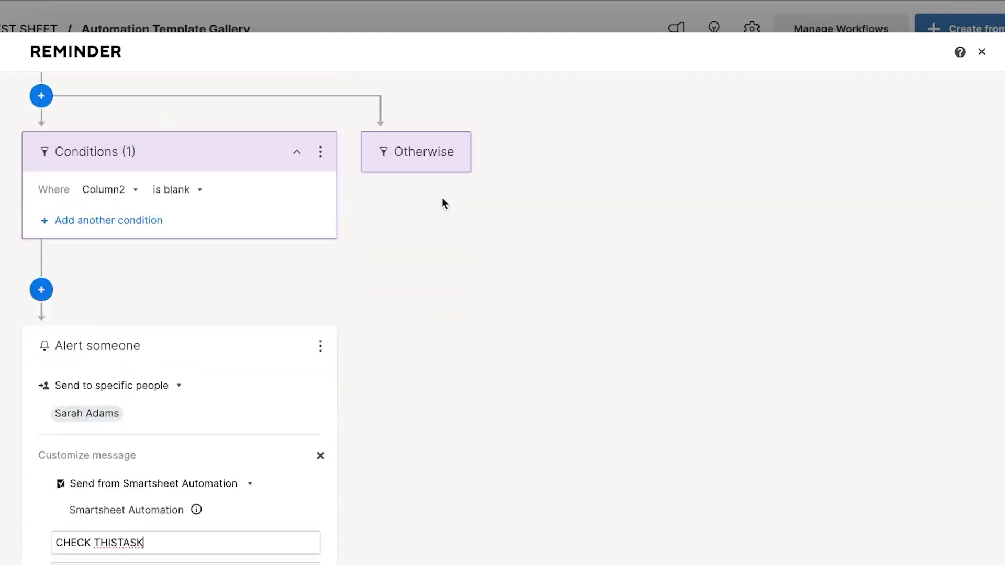
pyautogui.scroll(10, 443, 202)
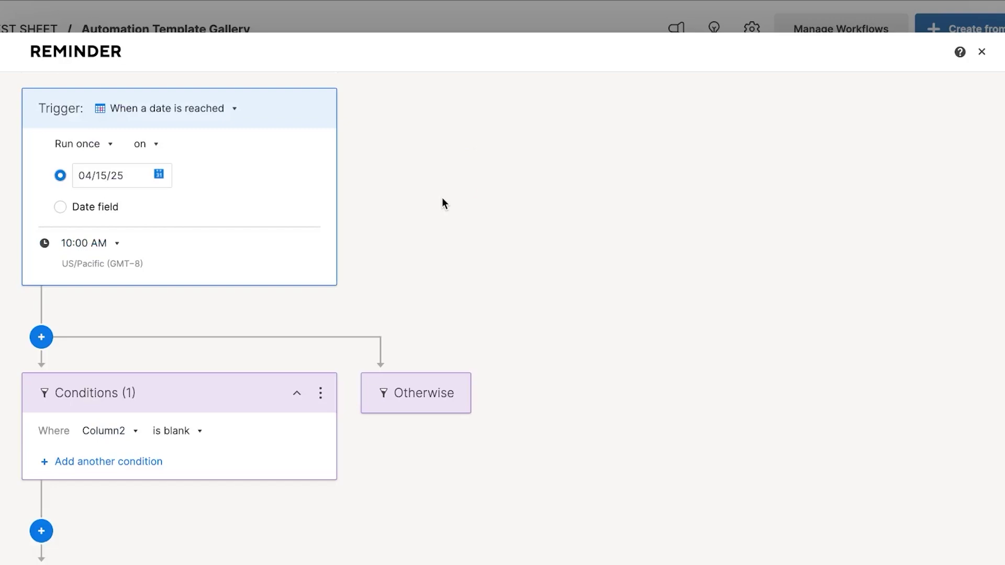
pyautogui.scroll(-10, 442, 199)
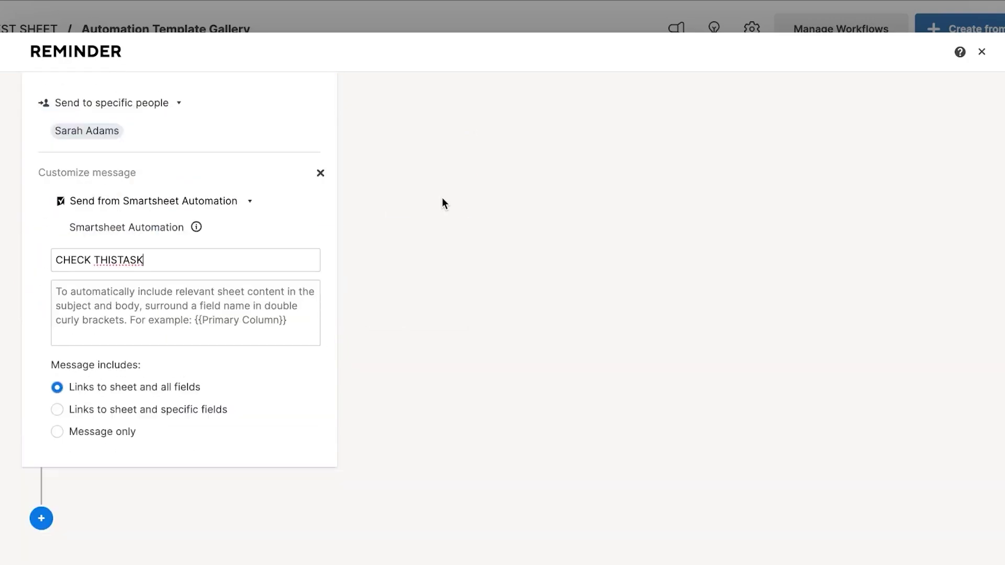
# Step: Add a Request an update action after the alert step
pyautogui.click(41, 519)
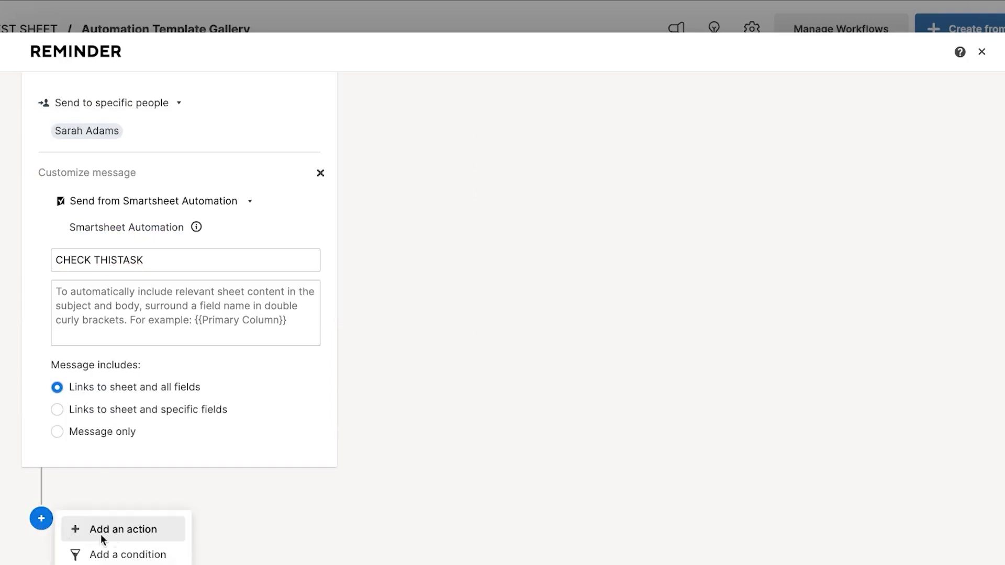
pyautogui.click(134, 530)
pyautogui.scroll(-5, 135, 538)
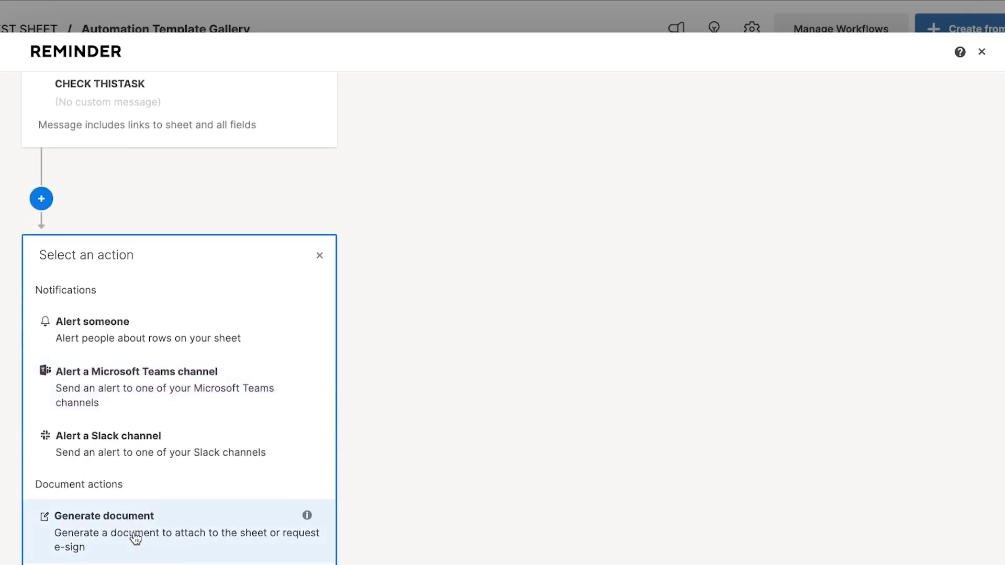
pyautogui.scroll(-3, 136, 539)
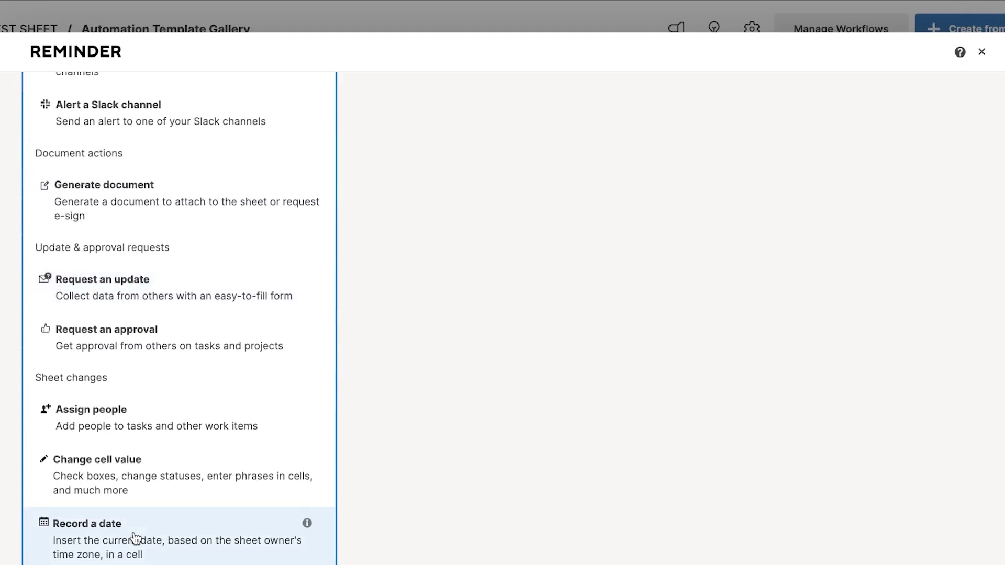
pyautogui.click(213, 287)
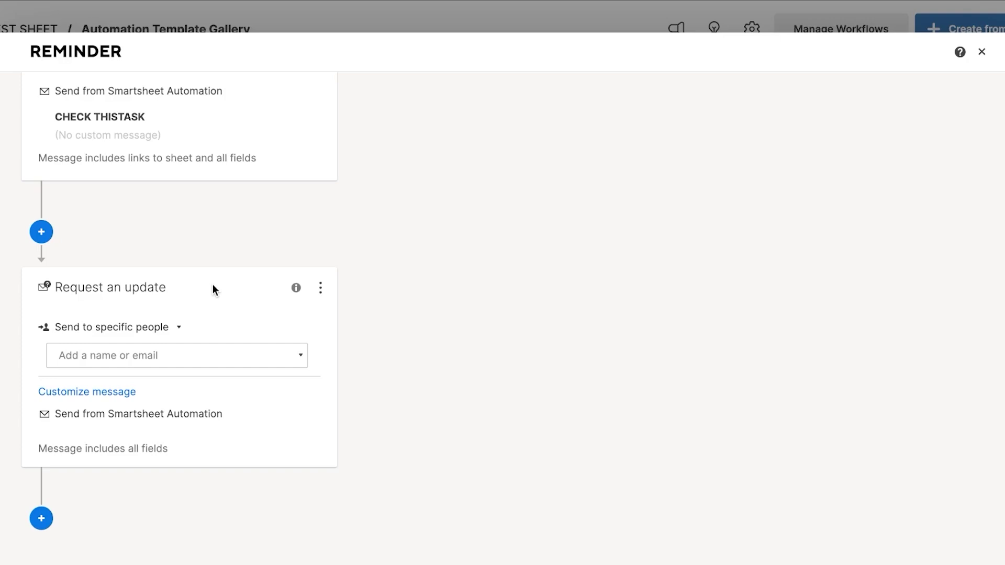
# Step: Address the update request to the same suggested specific person
pyautogui.click(164, 330)
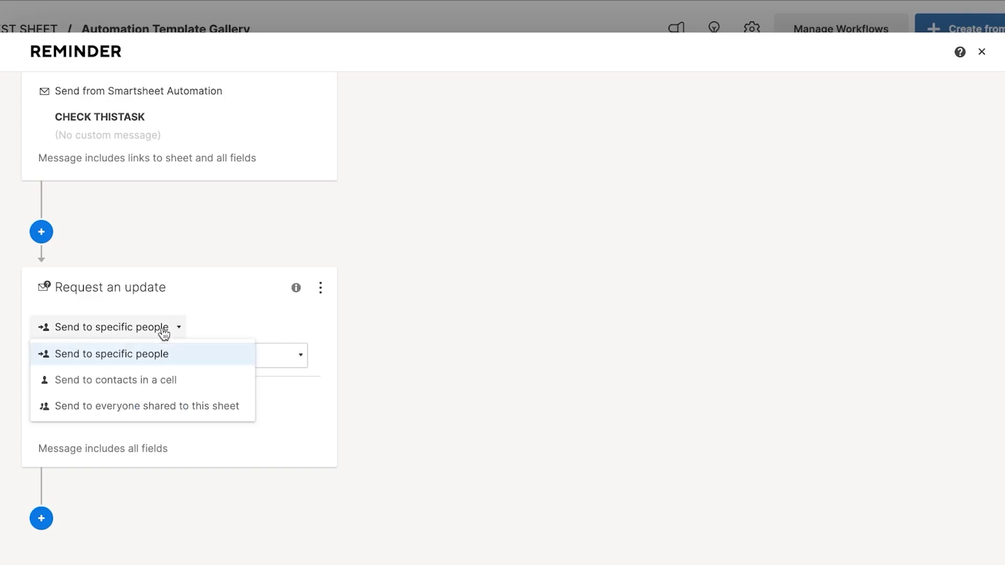
pyautogui.click(157, 360)
pyautogui.click(179, 362)
pyautogui.click(166, 403)
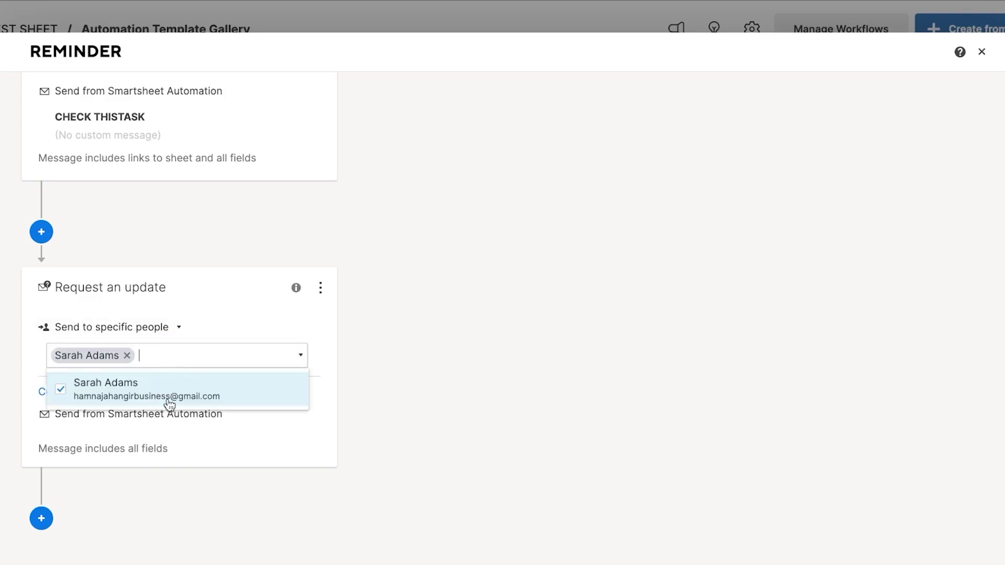
pyautogui.click(414, 328)
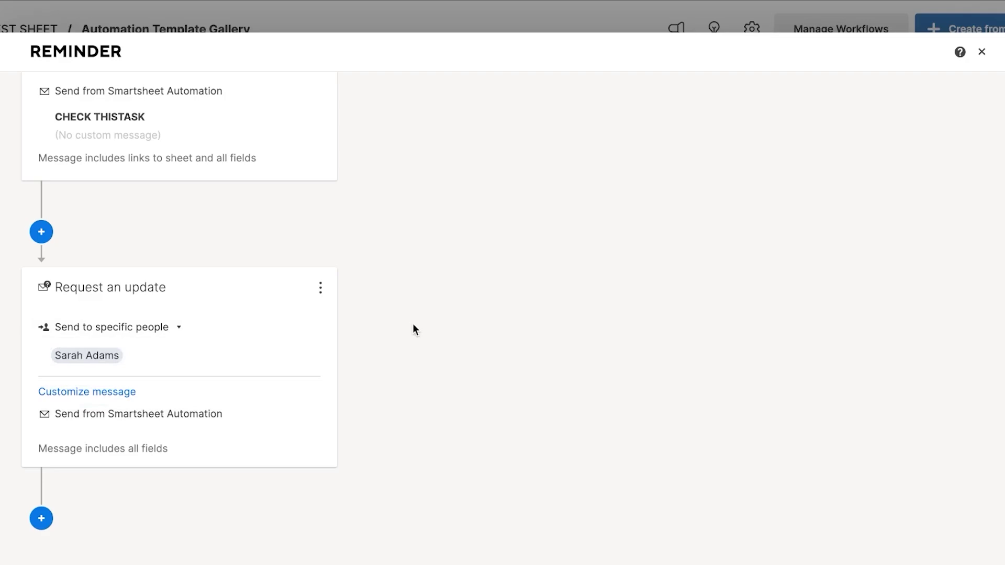
pyautogui.scroll(10, 413, 329)
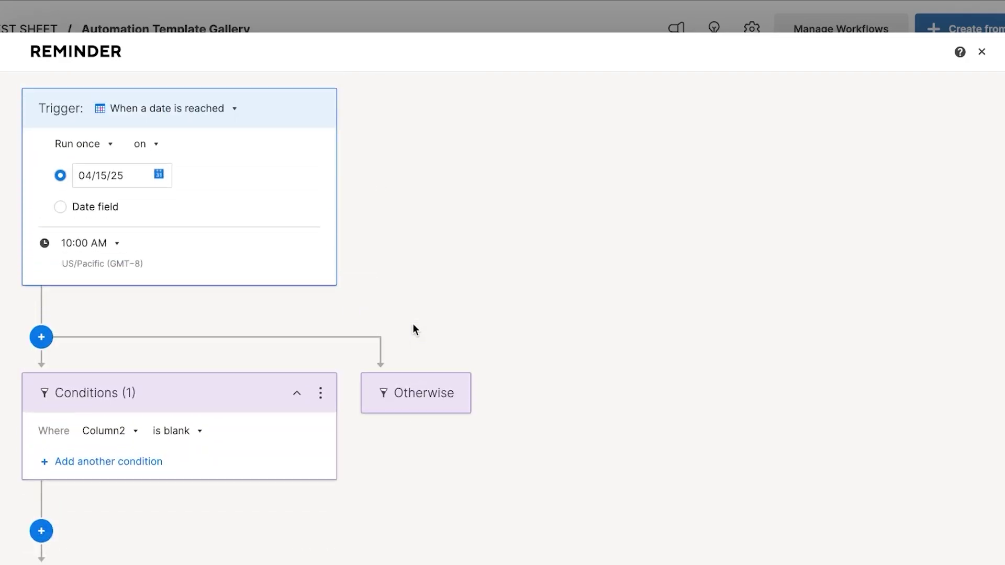
# Step: Open the full Automation Template Gallery from the Popular Templates section
pyautogui.scroll(-10, 414, 325)
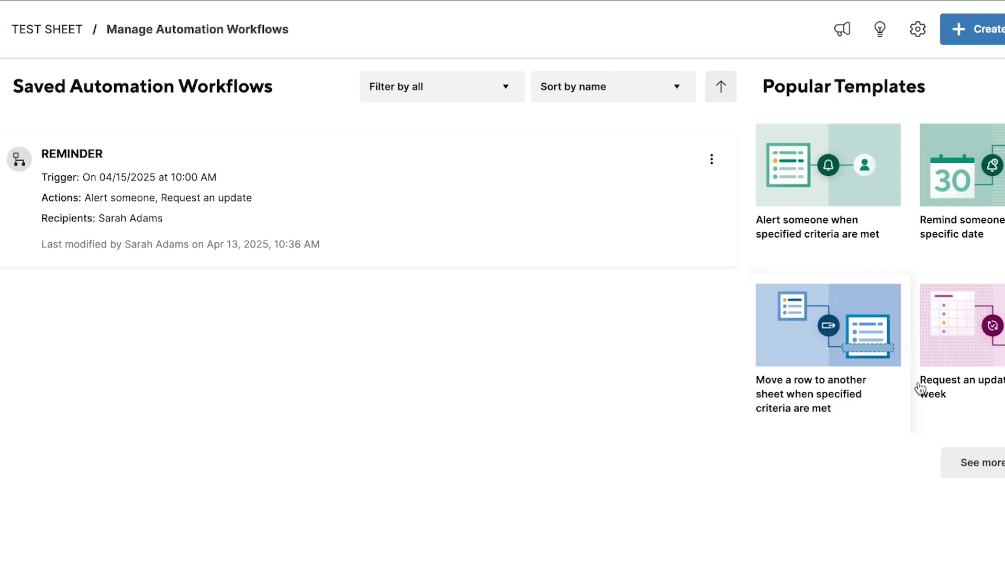
pyautogui.click(982, 462)
pyautogui.scroll(-15, 460, 409)
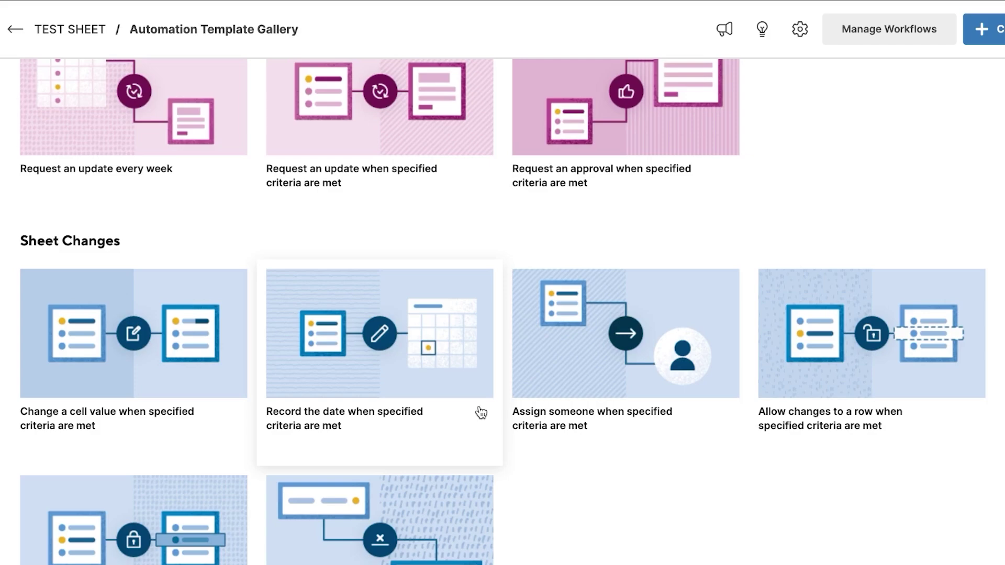
pyautogui.scroll(20, 480, 413)
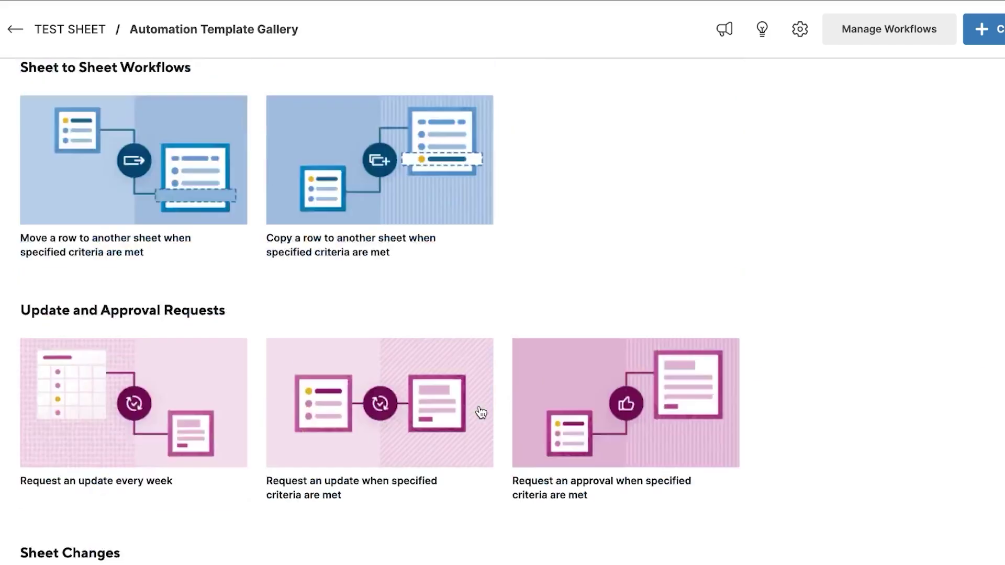
pyautogui.scroll(2, 482, 412)
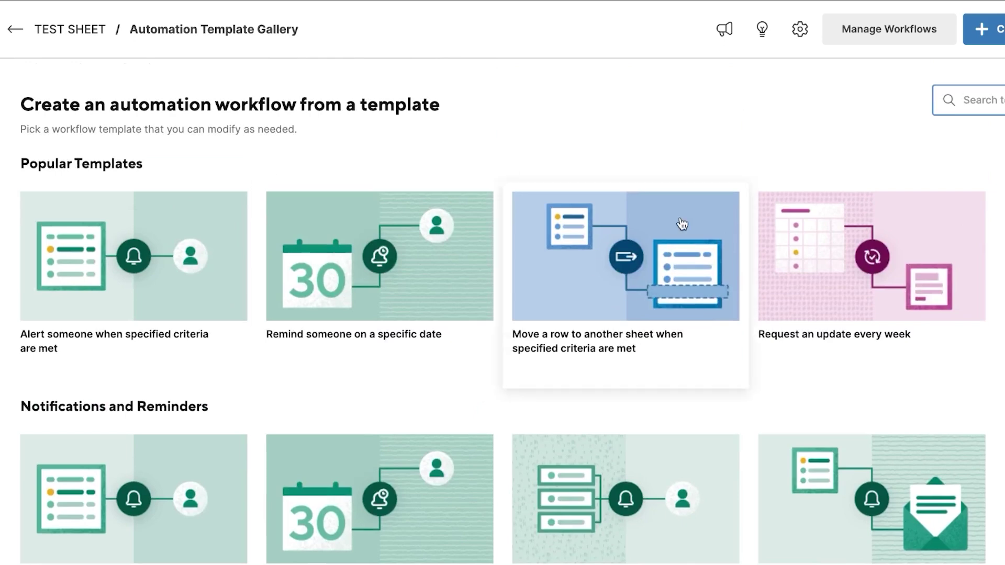
pyautogui.click(987, 36)
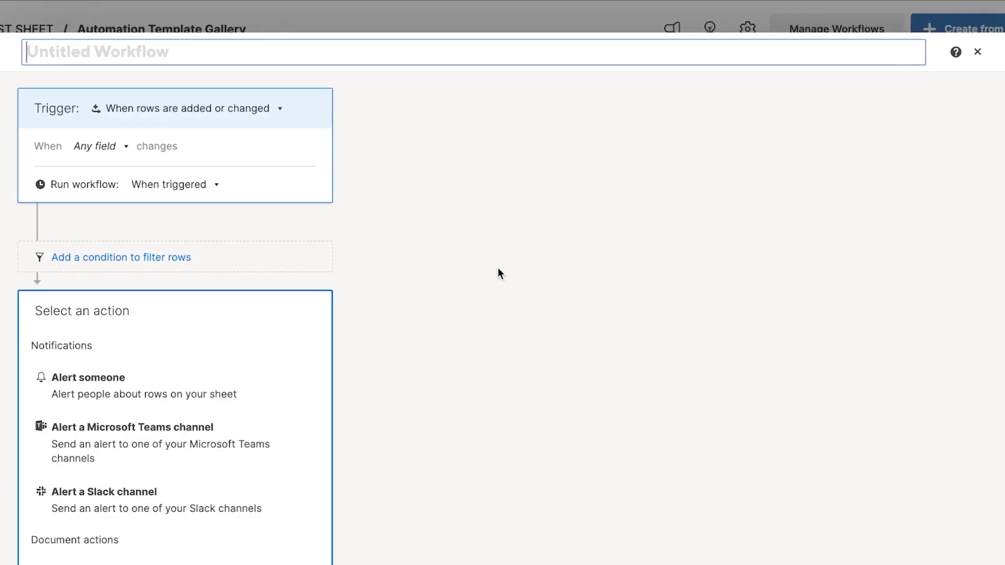
pyautogui.scroll(-1, 178, 198)
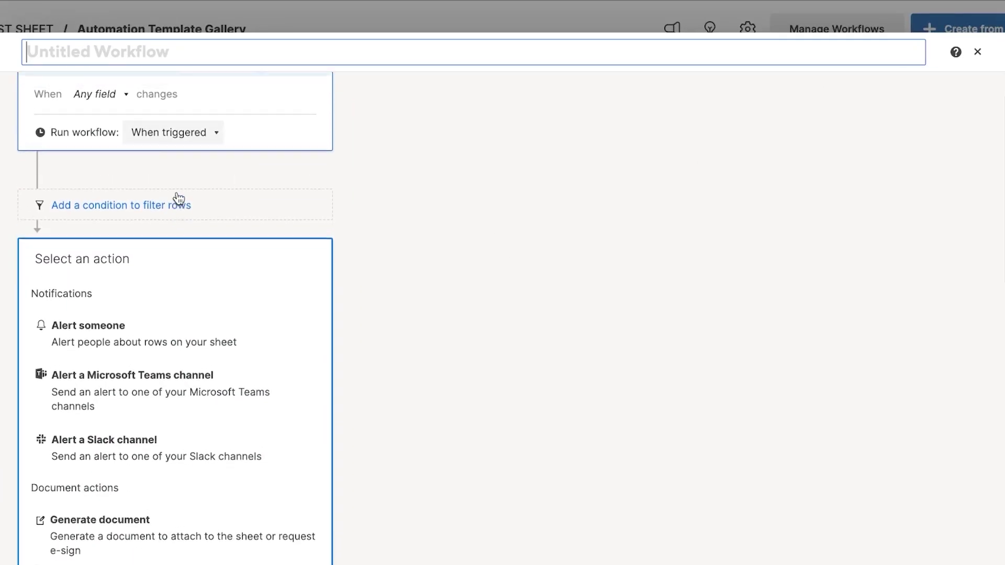
pyautogui.scroll(1, 152, 113)
pyautogui.scroll(-6, 162, 140)
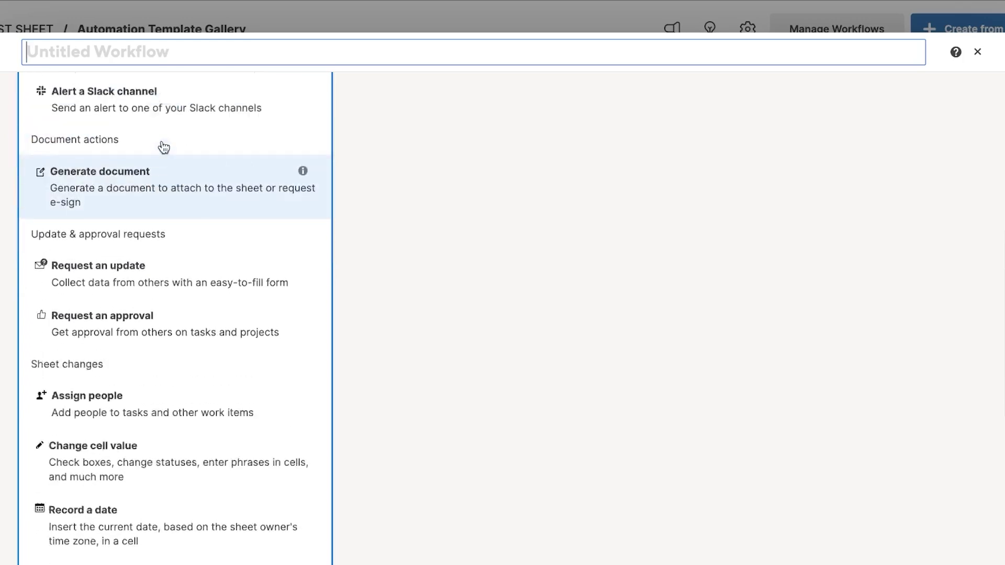
pyautogui.scroll(6, 163, 144)
pyautogui.click(167, 107)
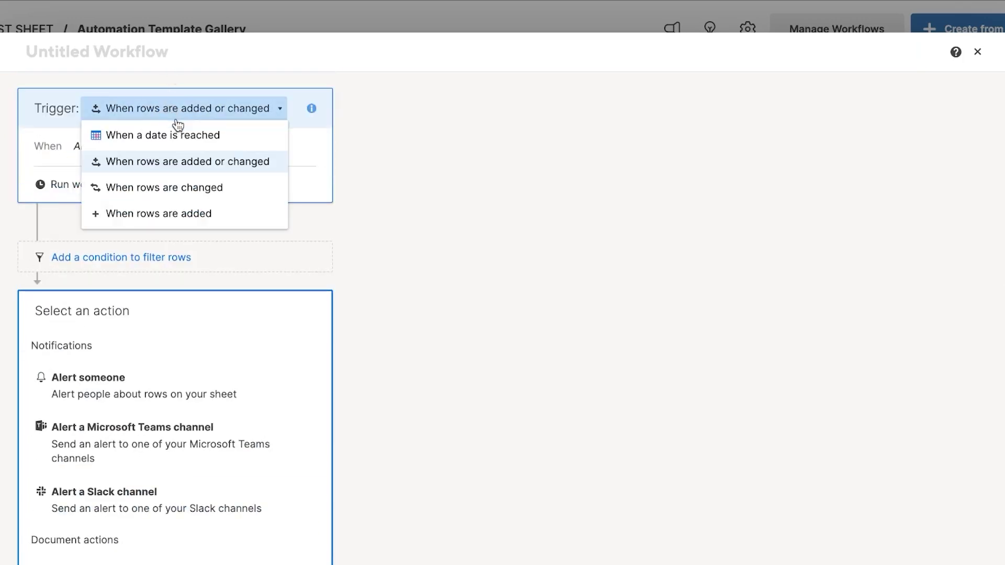
pyautogui.click(158, 215)
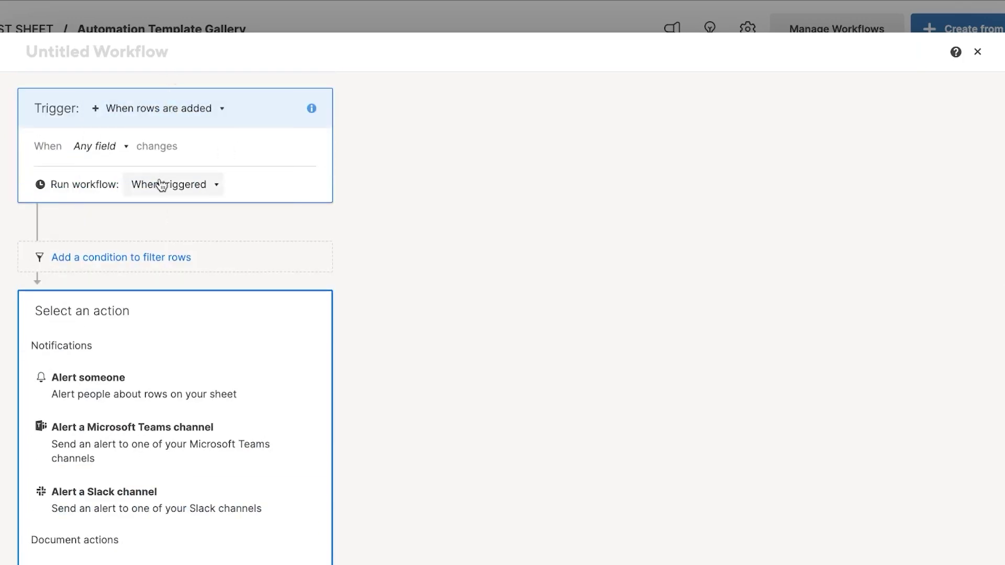
pyautogui.scroll(-9, 103, 278)
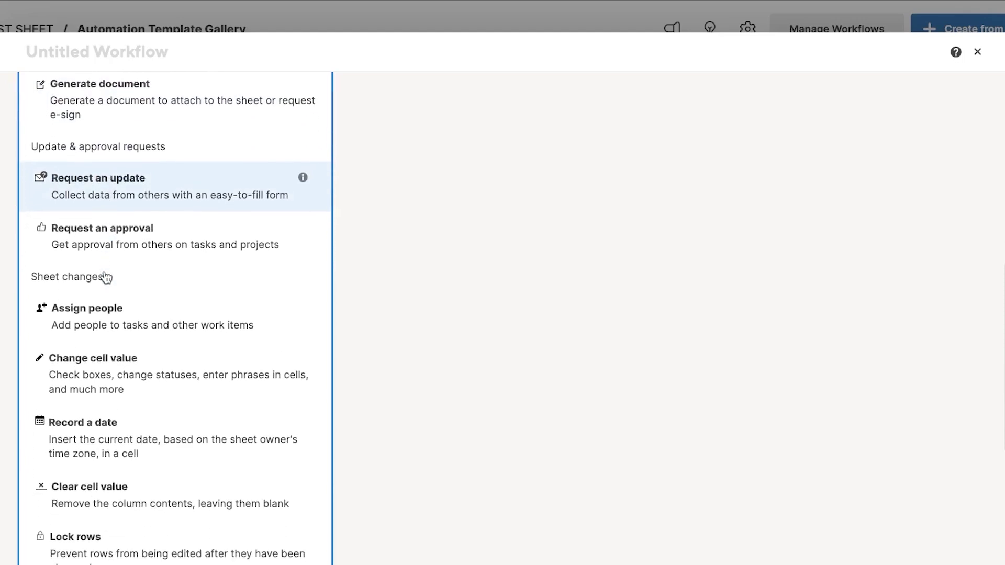
pyautogui.scroll(-1, 105, 278)
pyautogui.scroll(-5, 106, 277)
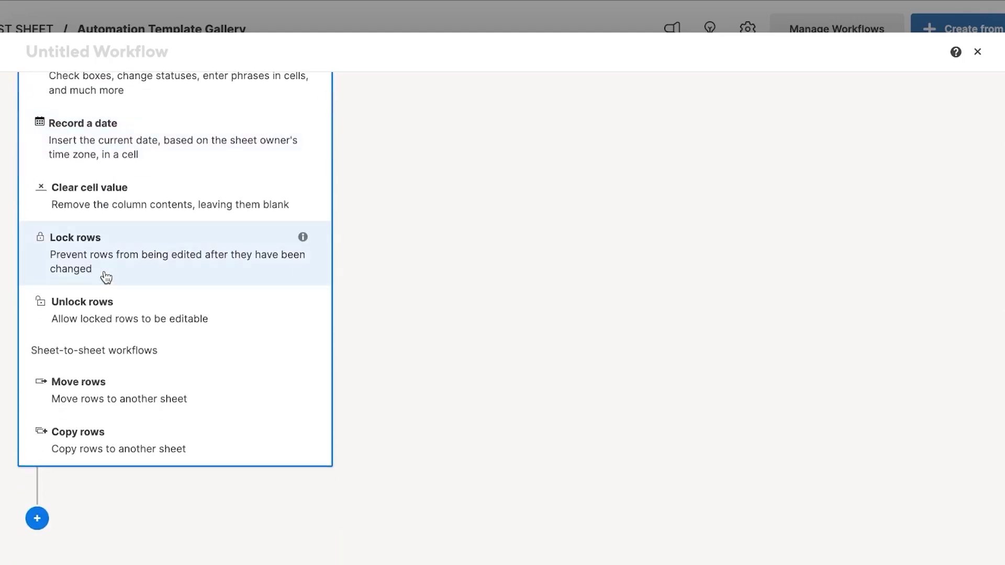
pyautogui.scroll(12, 106, 277)
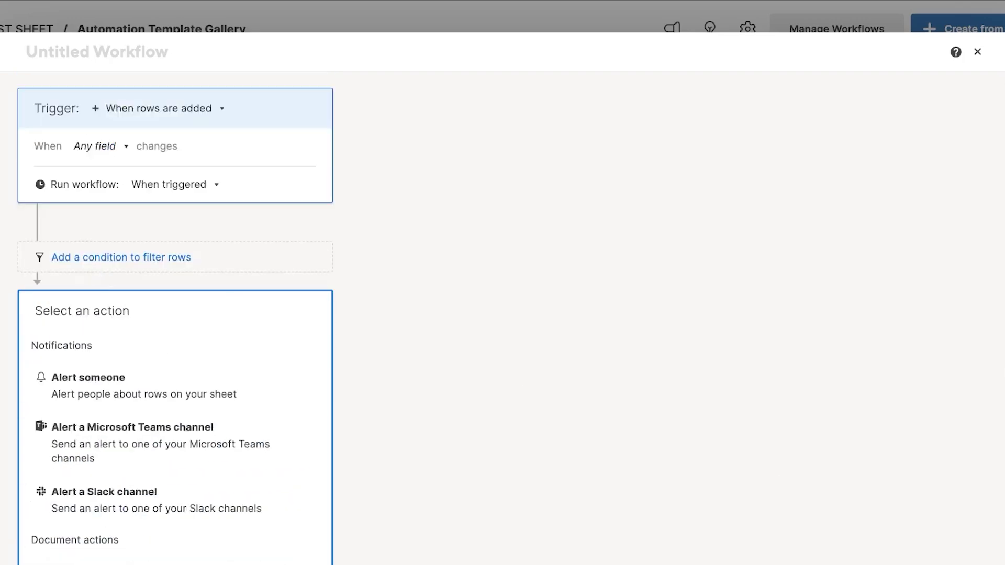
pyautogui.scroll(-4, 646, 462)
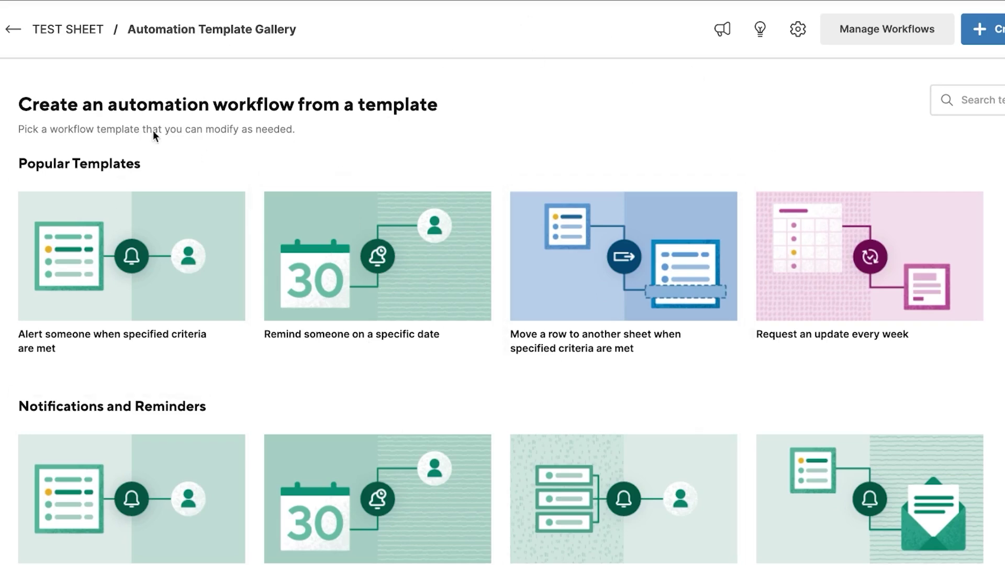
# Step: Return to TEST SHEET and create a new form with Primary Column through Column4 fields
pyautogui.click(13, 29)
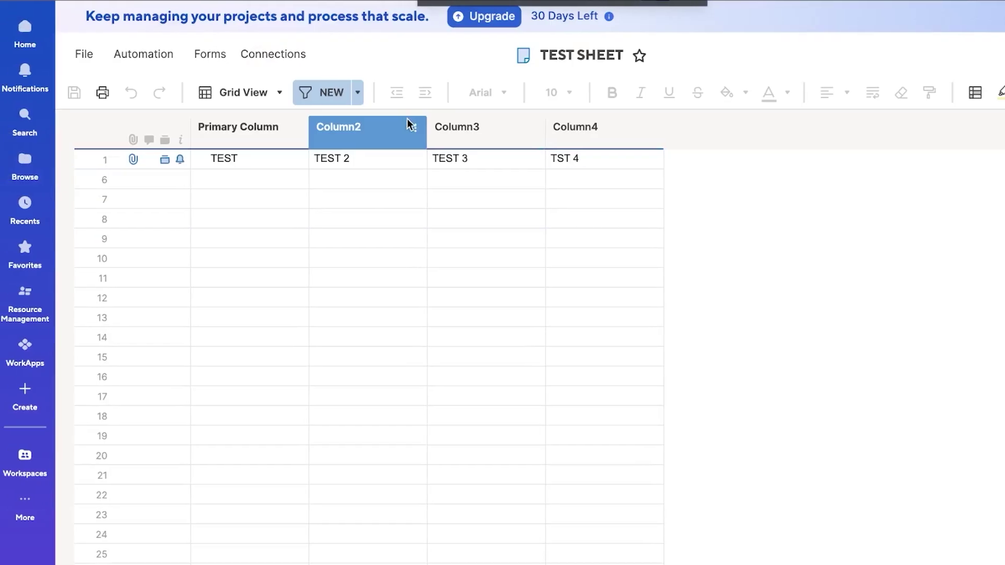
pyautogui.click(213, 55)
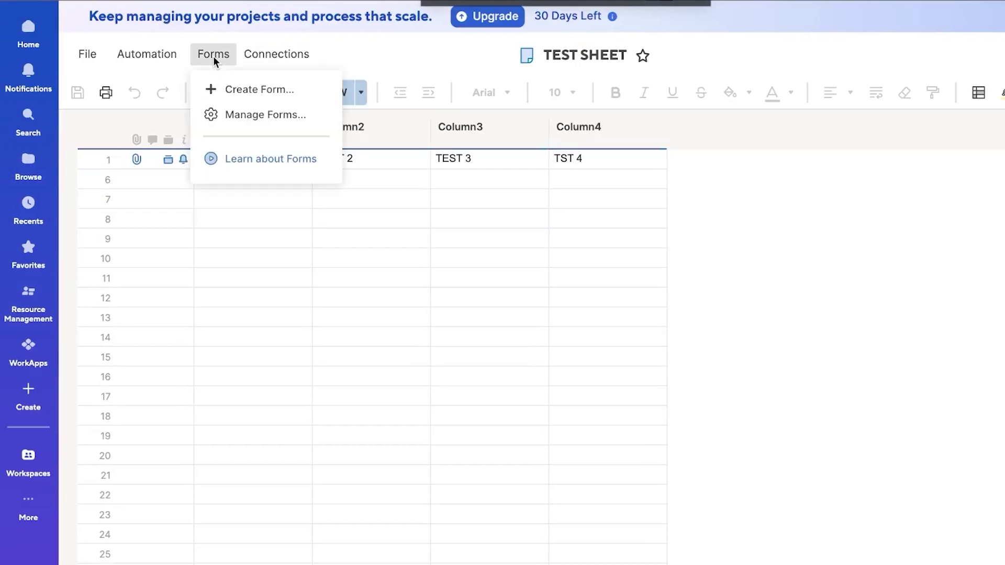
pyautogui.click(252, 92)
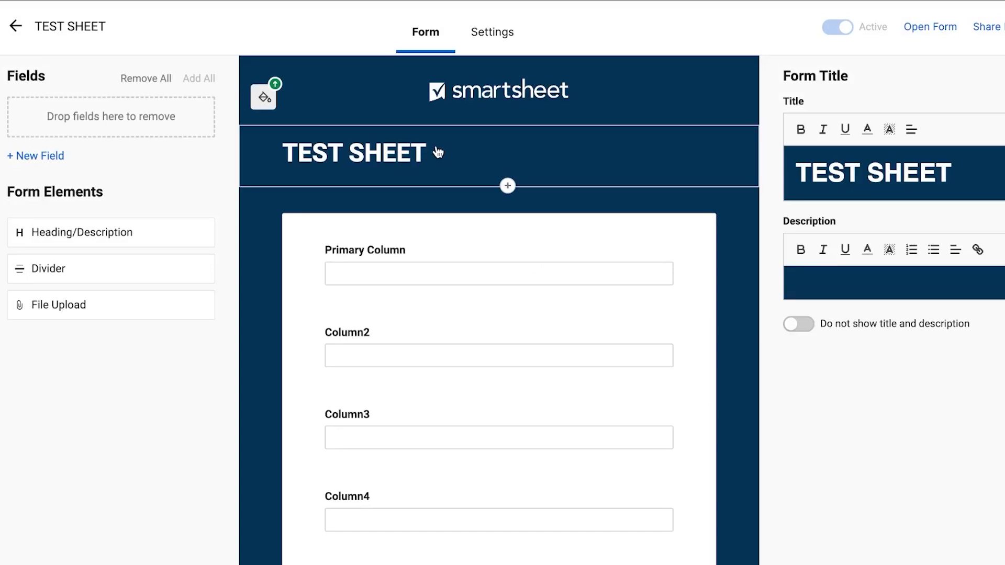
# Step: Change the form title to 'TEST FORM' and add the description 'THUS IS THE TEST FORM'
pyautogui.click(959, 172)
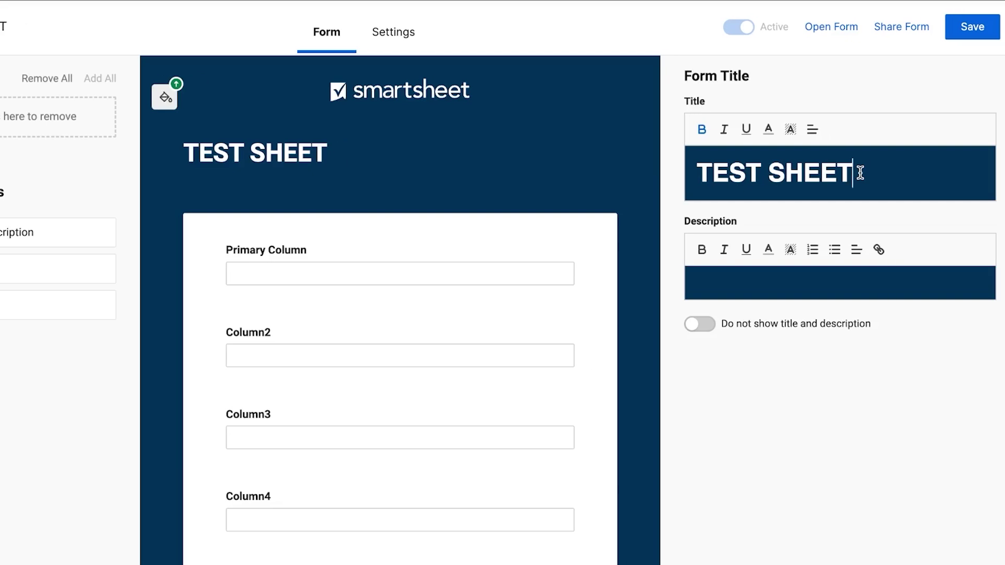
pyautogui.press('BackSpace')
pyautogui.press('BackSpace')
pyautogui.press('BackSpace')
pyautogui.press('BackSpace')
pyautogui.press('BackSpace')
pyautogui.press('BackSpace')
pyautogui.press('BackSpace')
pyautogui.press('BackSpace')
pyautogui.press('BackSpace')
pyautogui.press('BackSpace')
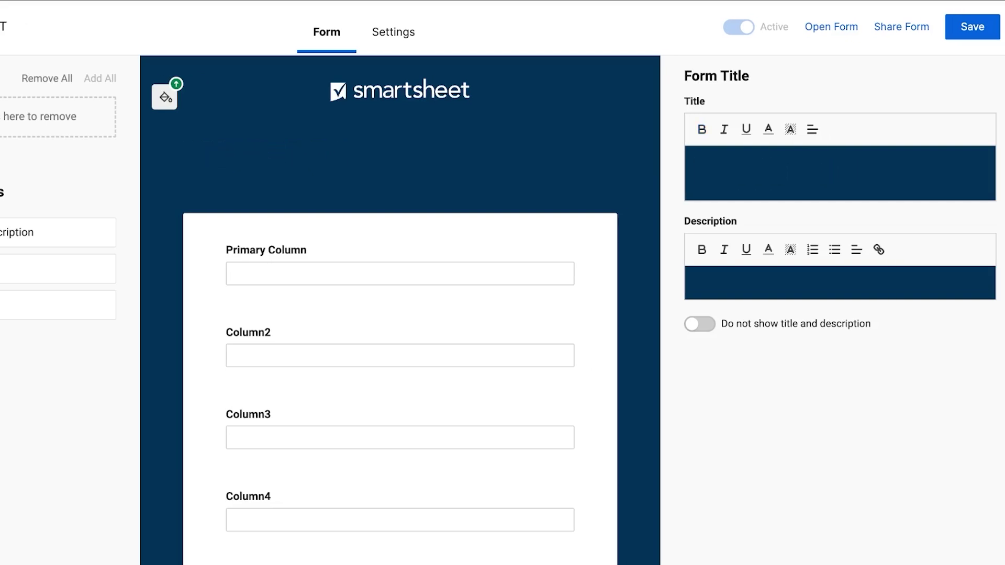
pyautogui.write('TEST ')
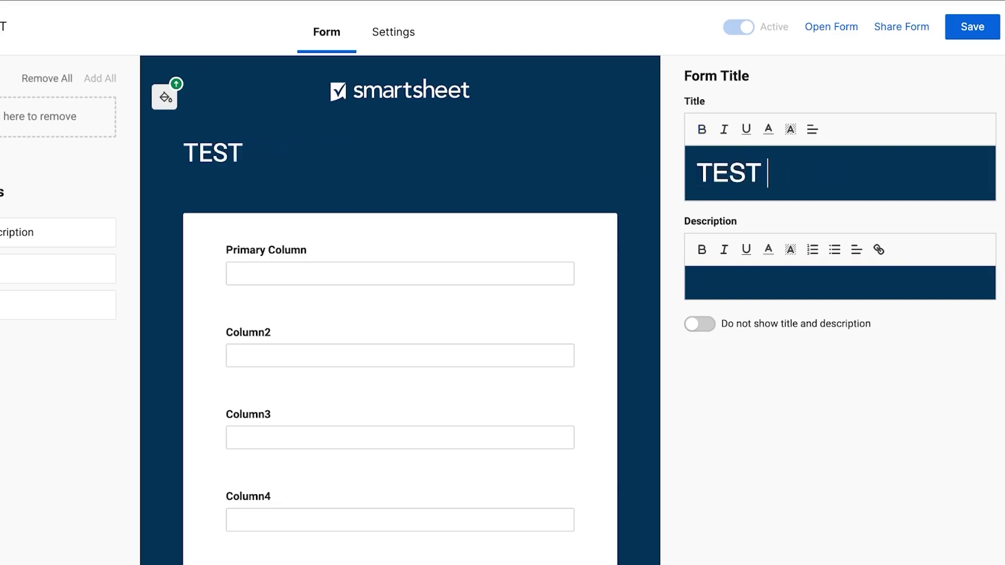
pyautogui.write('FORM')
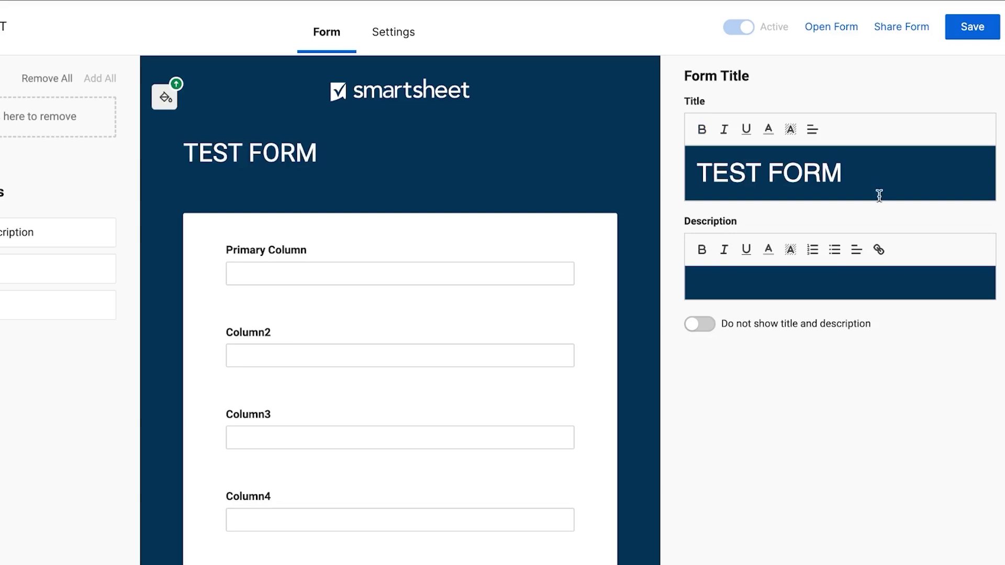
pyautogui.click(860, 285)
pyautogui.write('THUS IS ')
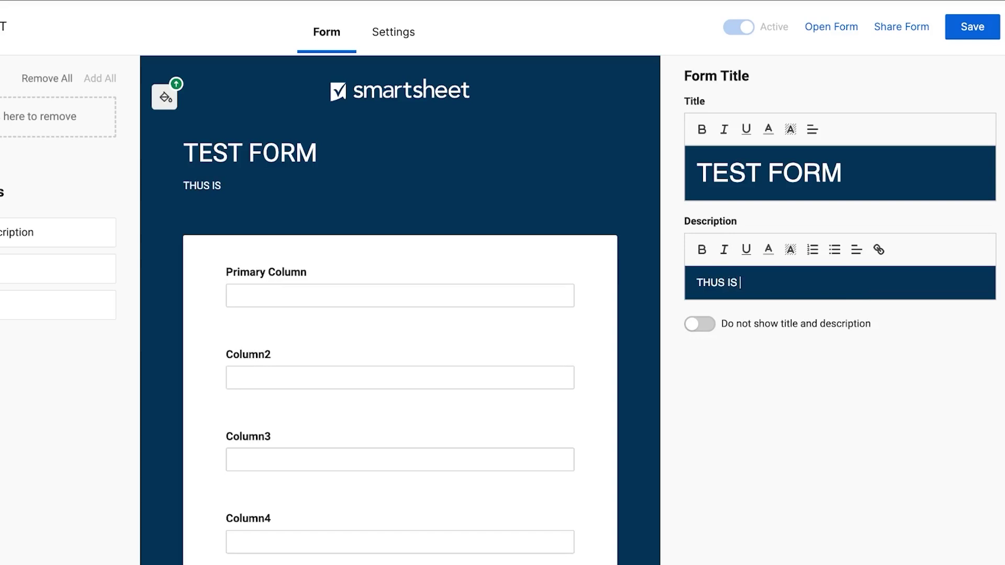
pyautogui.write('THE TEST F')
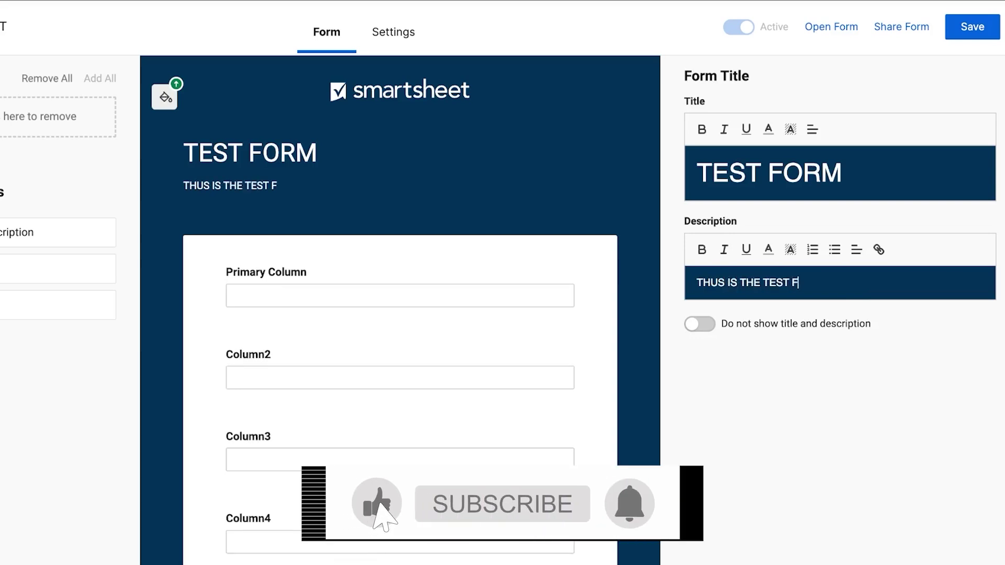
pyautogui.write('ORM')
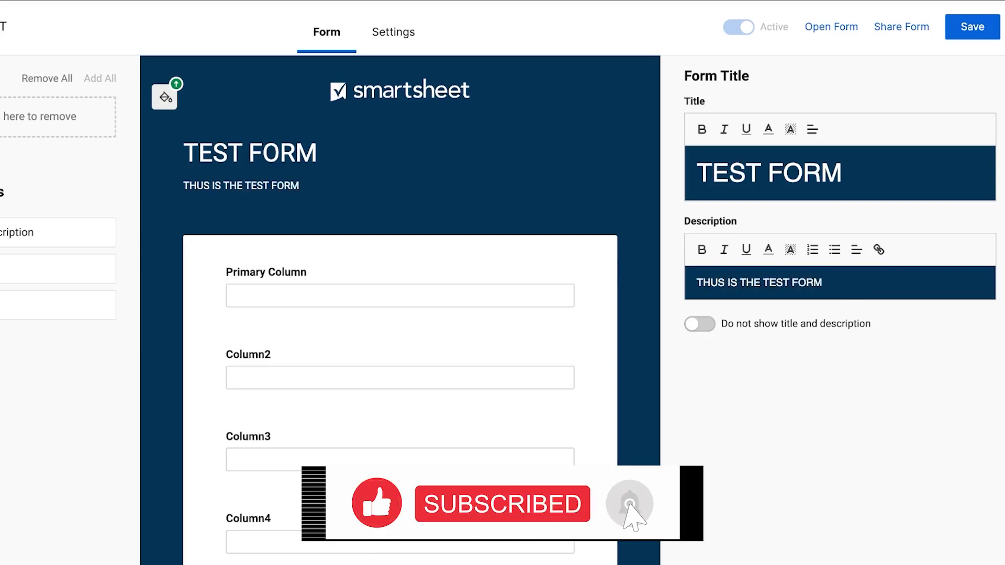
pyautogui.scroll(-2, 418, 312)
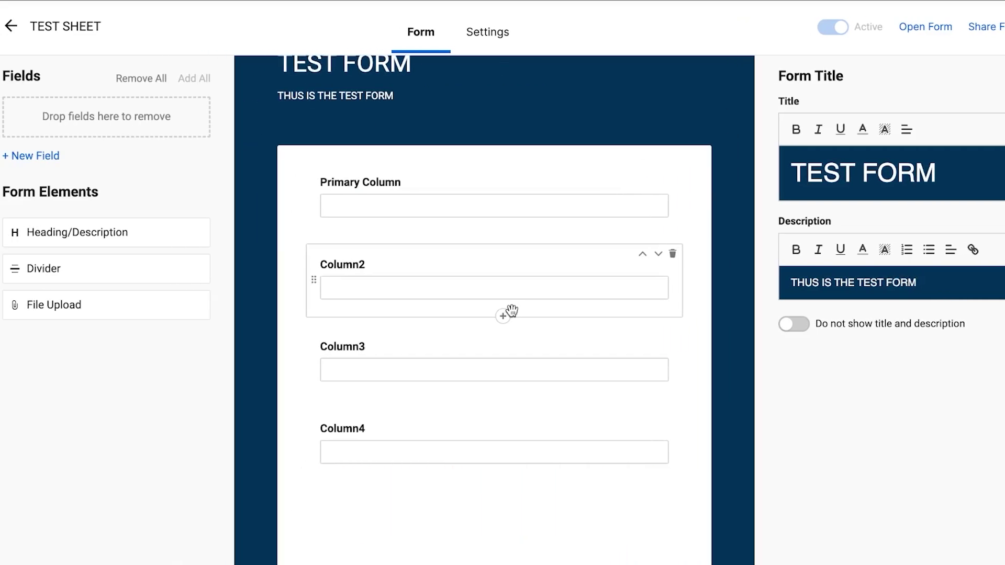
pyautogui.click(674, 255)
pyautogui.click(676, 256)
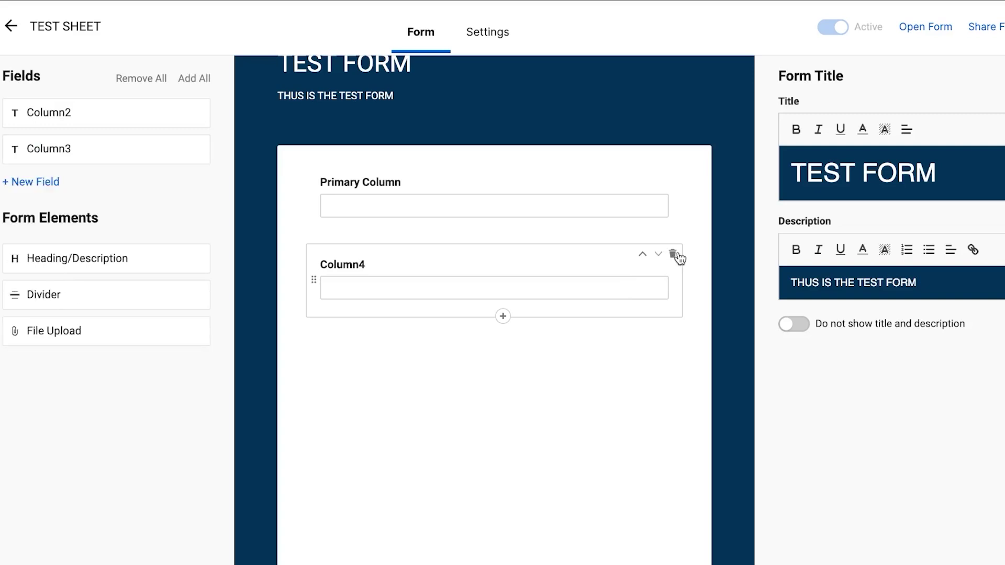
pyautogui.click(676, 256)
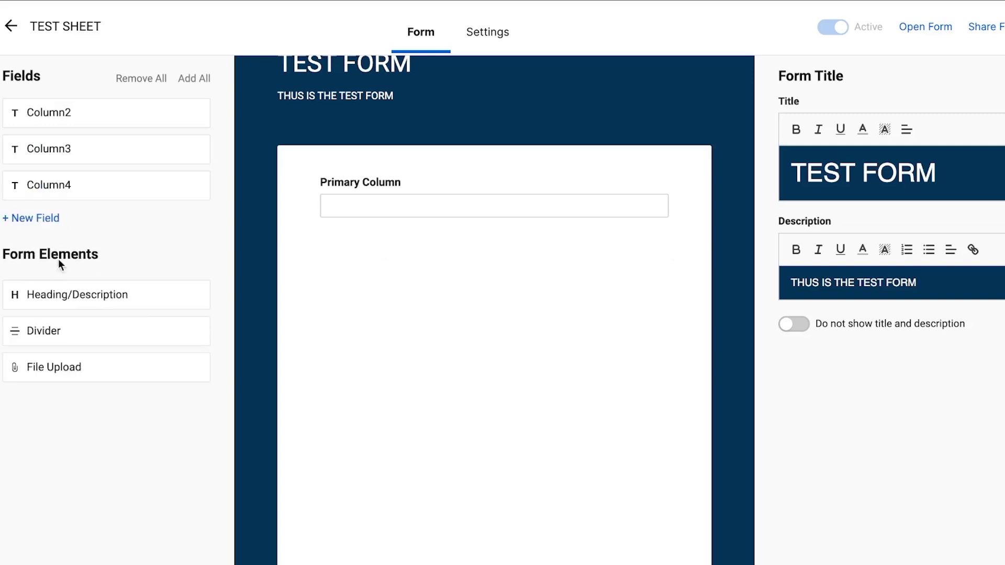
pyautogui.moveTo(75, 313); pyautogui.dragTo(50, 292)
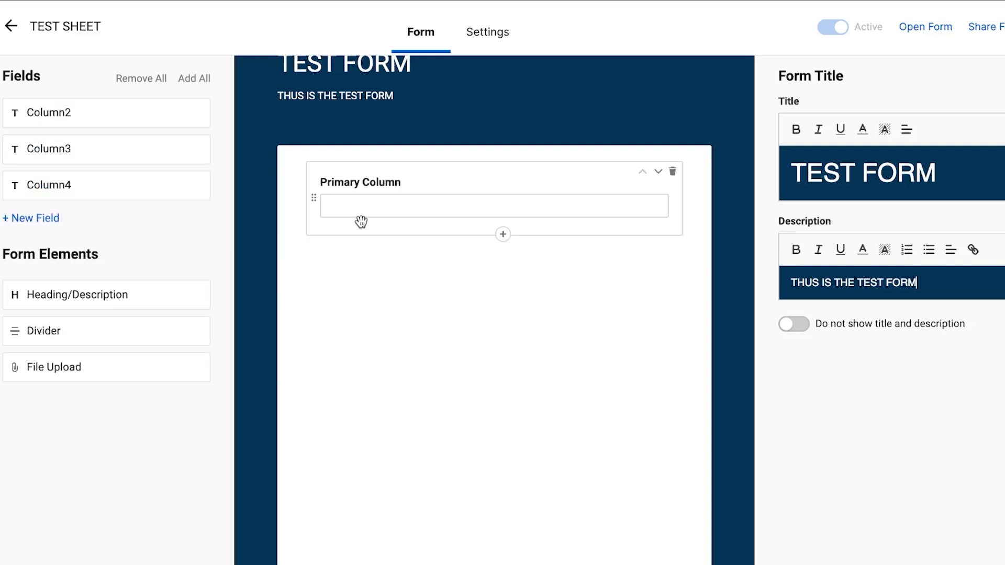
pyautogui.click(673, 173)
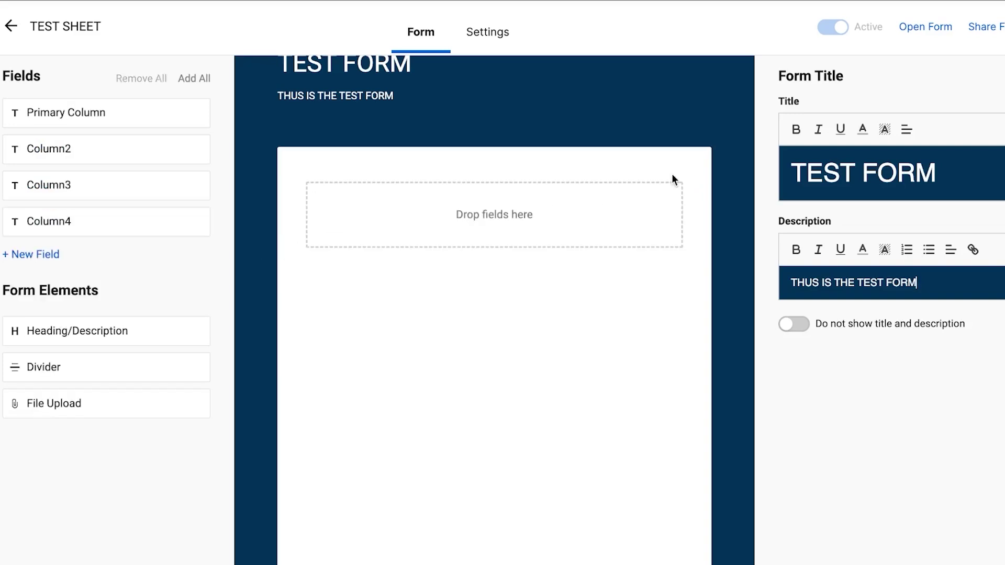
pyautogui.moveTo(78, 341); pyautogui.dragTo(471, 202)
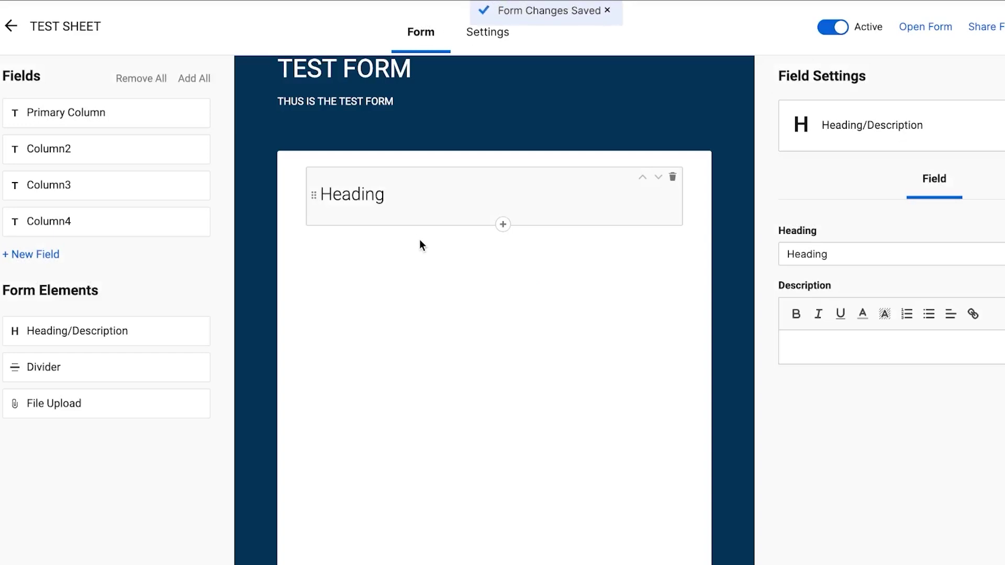
pyautogui.moveTo(312, 216); pyautogui.dragTo(322, 256)
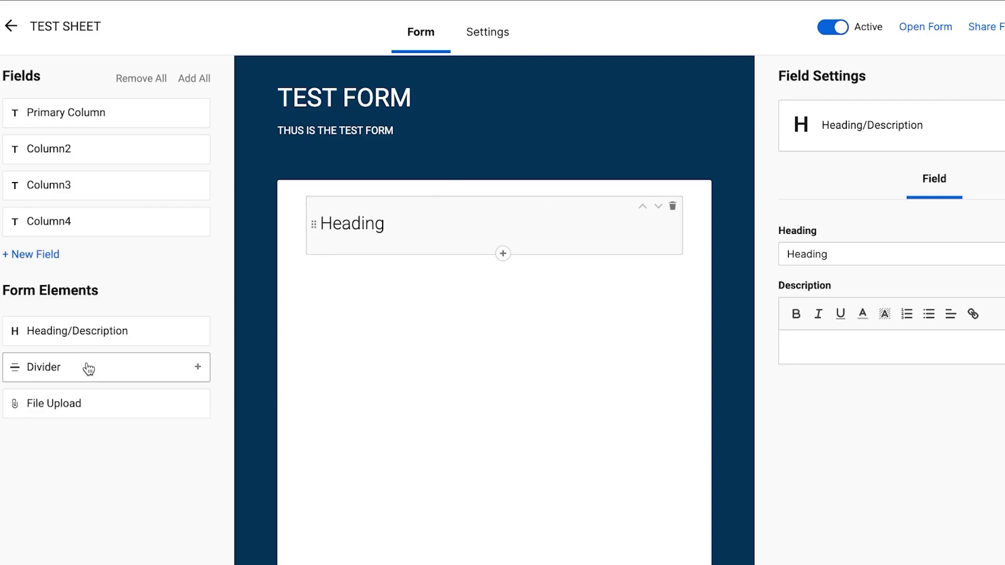
pyautogui.moveTo(88, 369); pyautogui.dragTo(485, 299)
pyautogui.moveTo(169, 367); pyautogui.dragTo(505, 323)
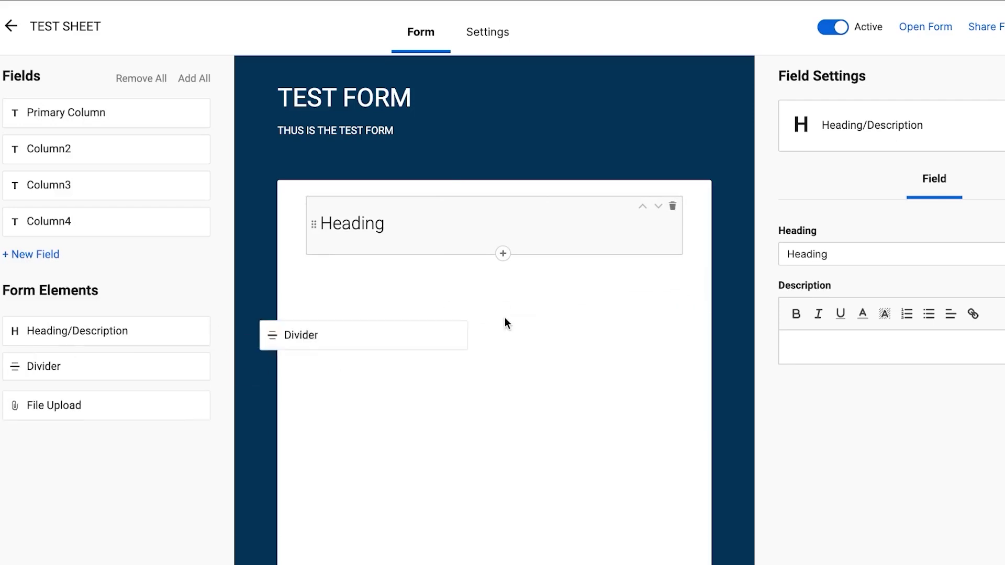
# Step: Add a Dropdown list field named NEW below the form's Heading
pyautogui.click(502, 256)
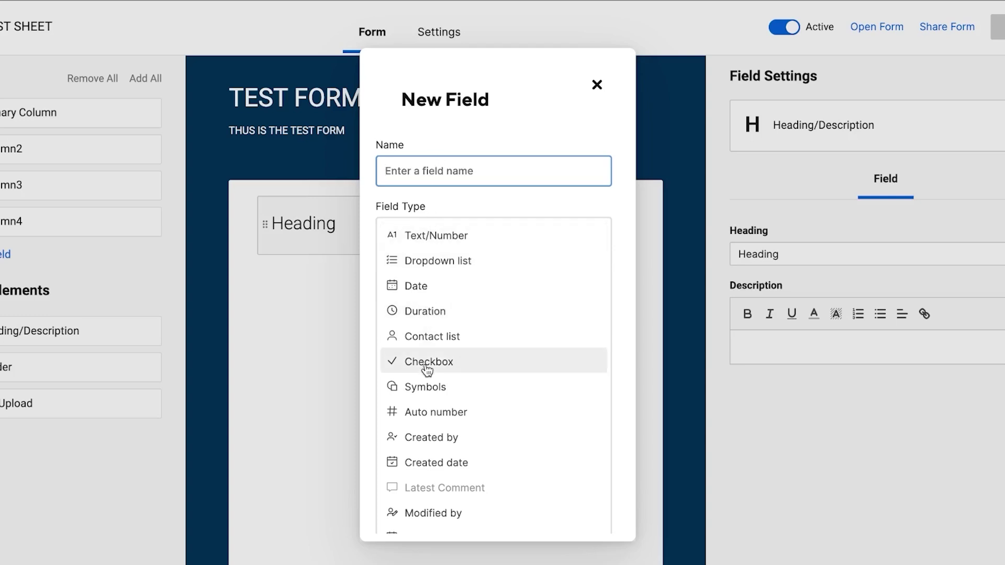
pyautogui.click(433, 261)
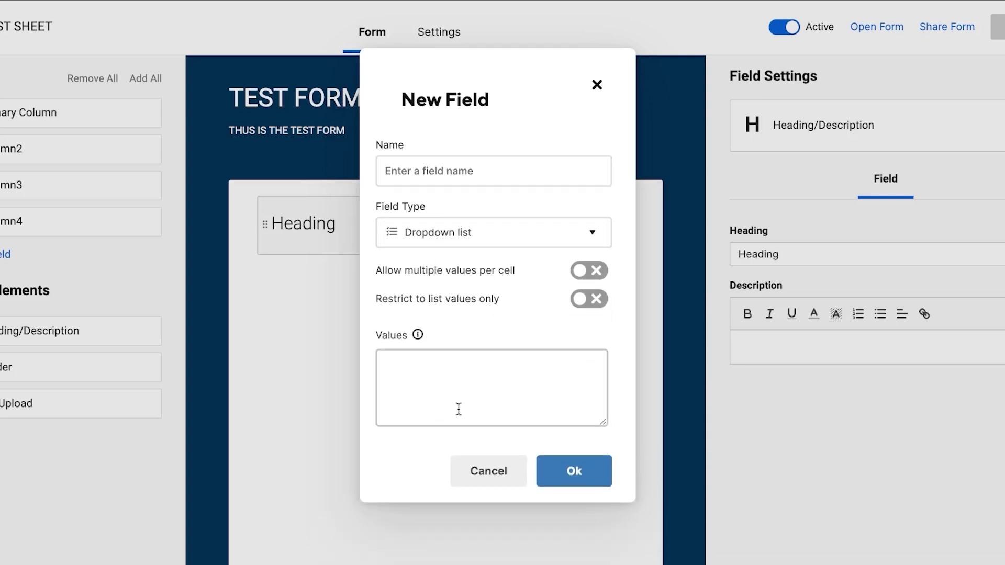
pyautogui.click(587, 463)
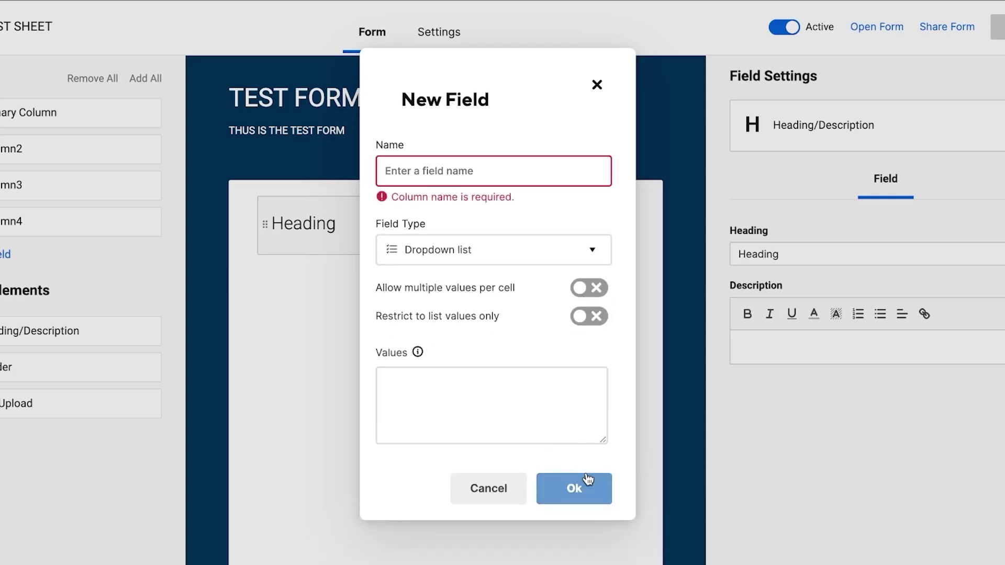
pyautogui.click(500, 171)
pyautogui.write('NEW')
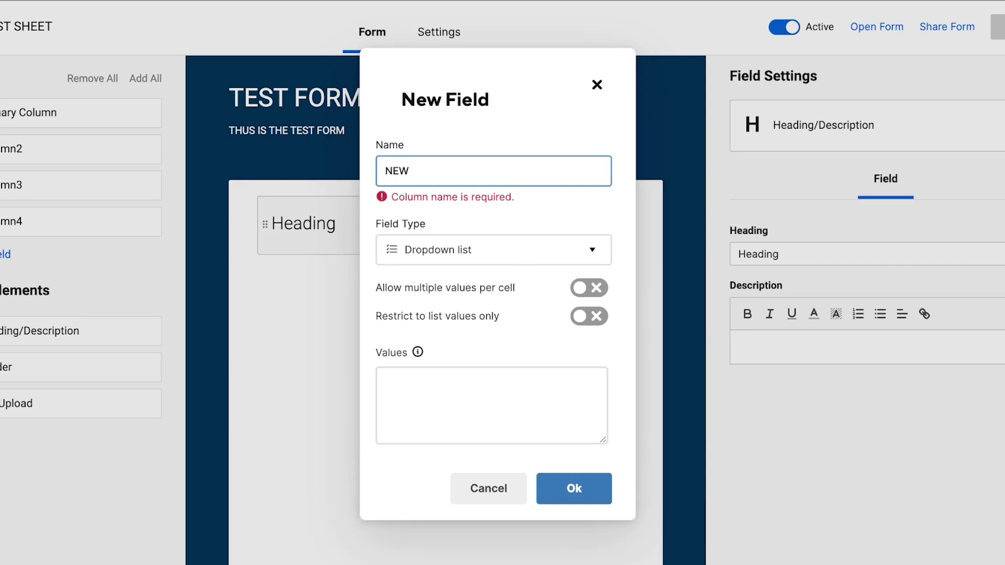
pyautogui.click(580, 500)
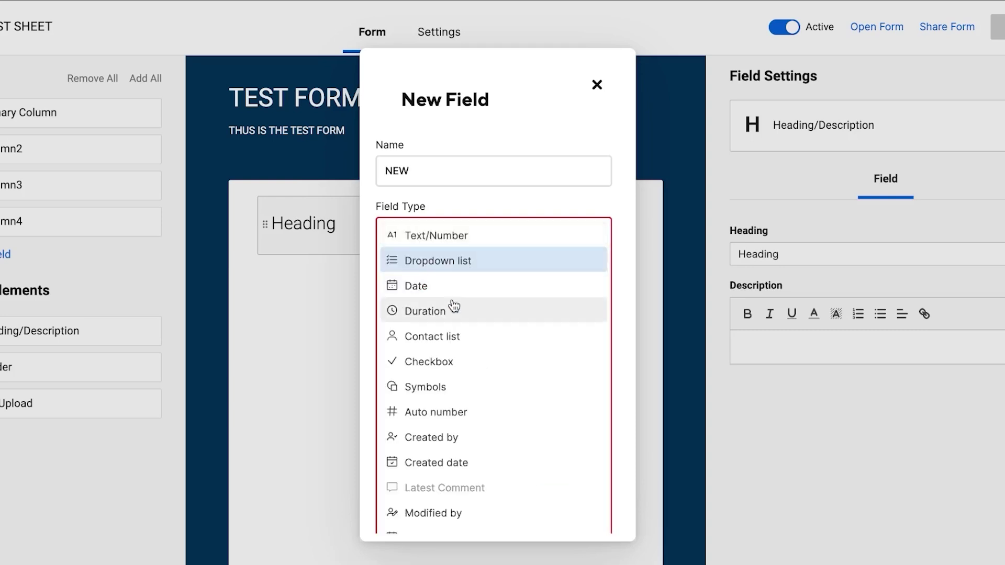
pyautogui.click(460, 260)
pyautogui.click(582, 484)
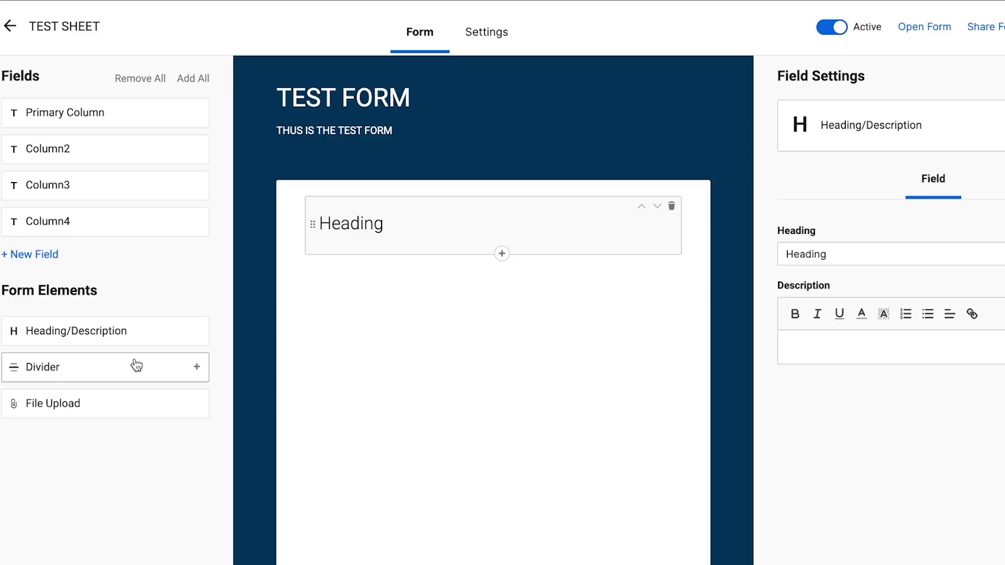
# Step: Add Column2, Column4 and Primary Column to the form, with Primary Column right under Heading
pyautogui.moveTo(92, 375); pyautogui.dragTo(13, 461)
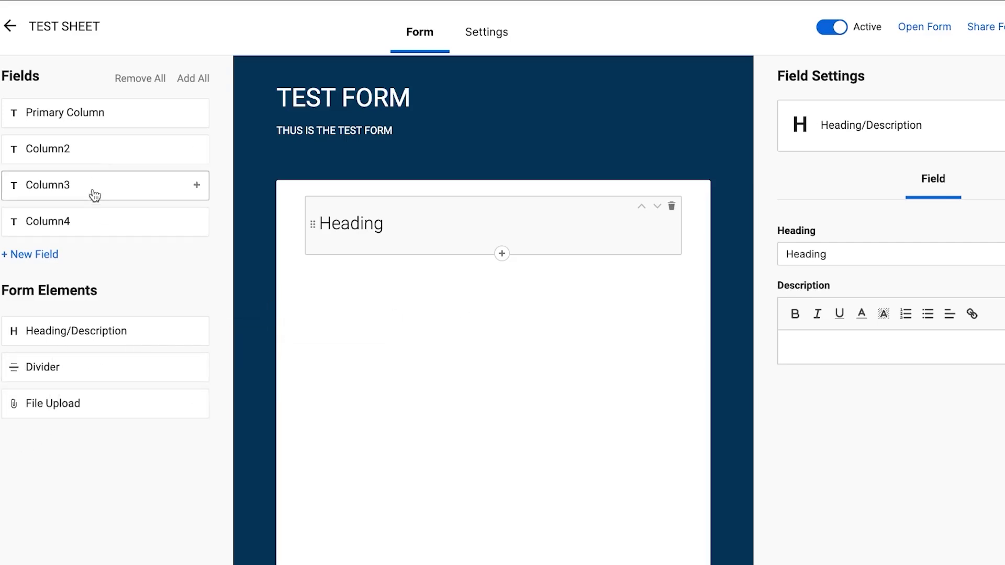
pyautogui.click(103, 149)
pyautogui.click(139, 193)
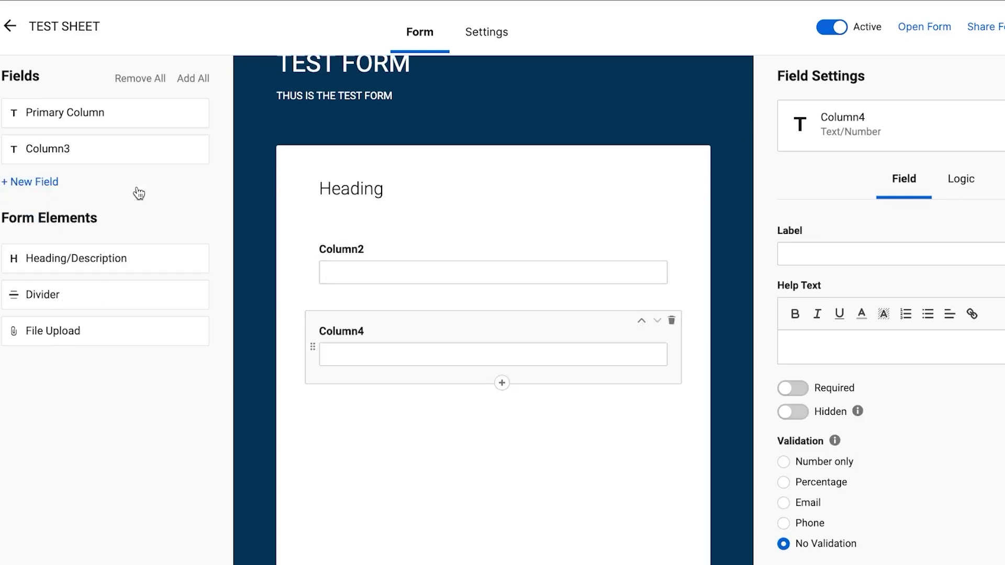
pyautogui.click(121, 111)
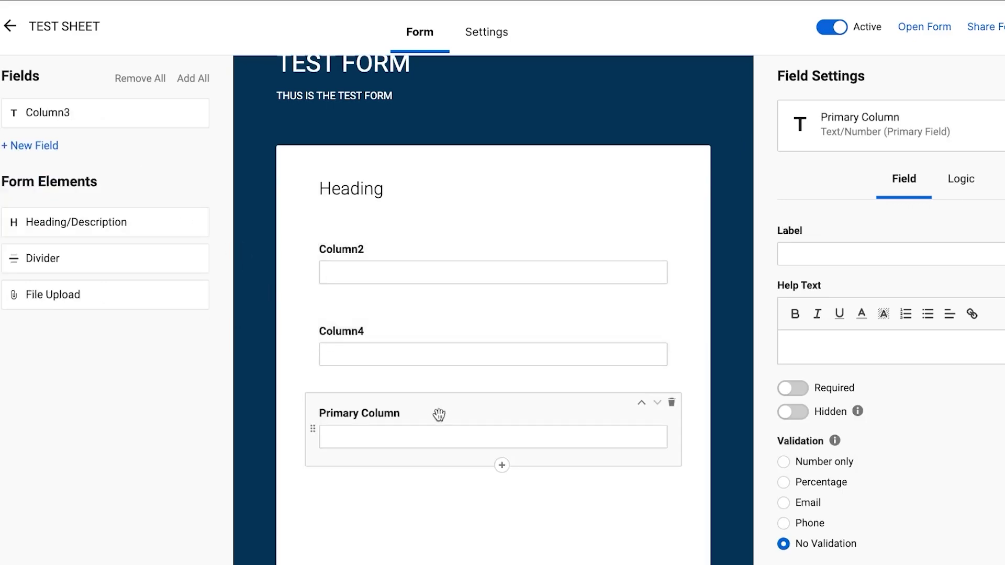
pyautogui.moveTo(439, 415); pyautogui.dragTo(460, 262)
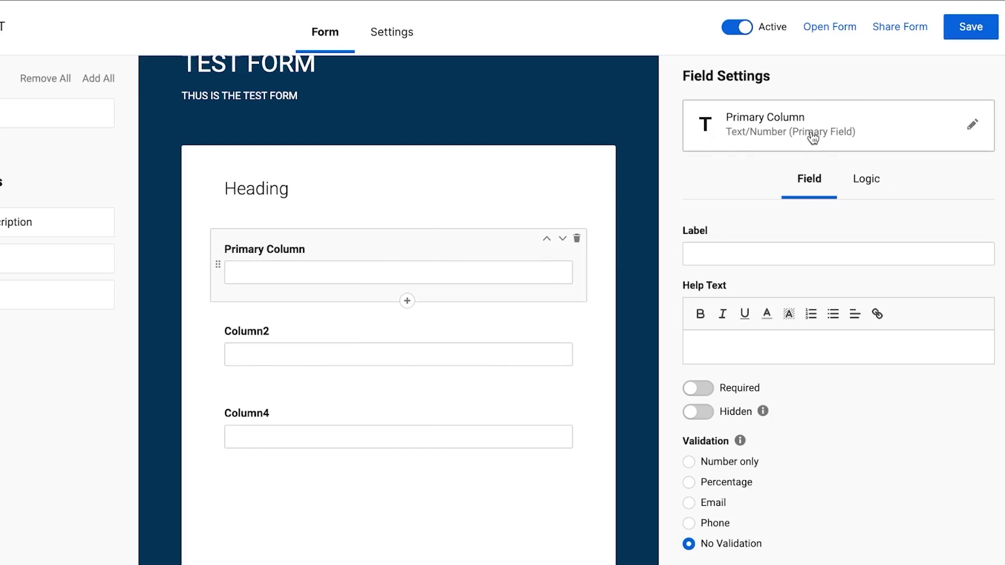
pyautogui.click(392, 46)
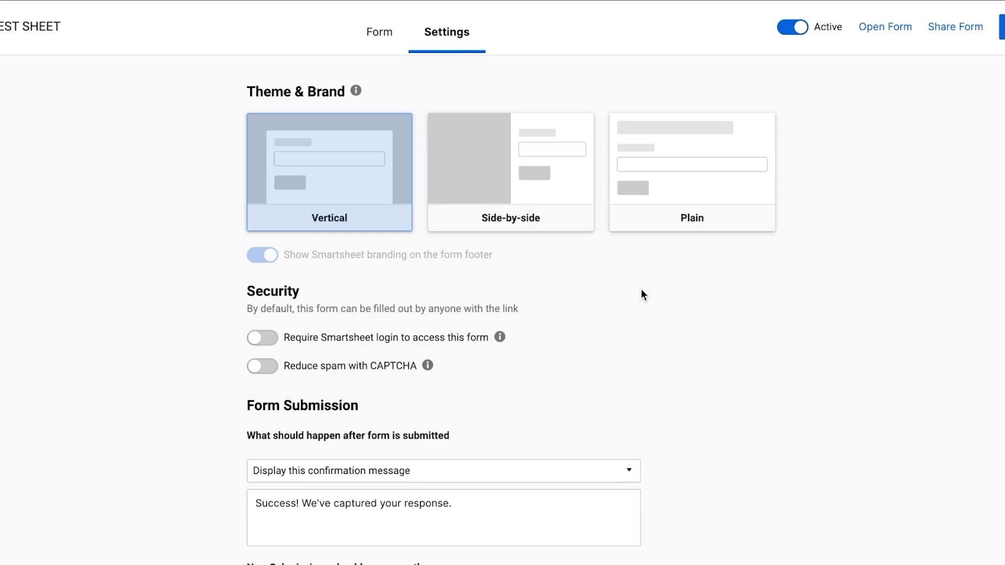
pyautogui.click(389, 36)
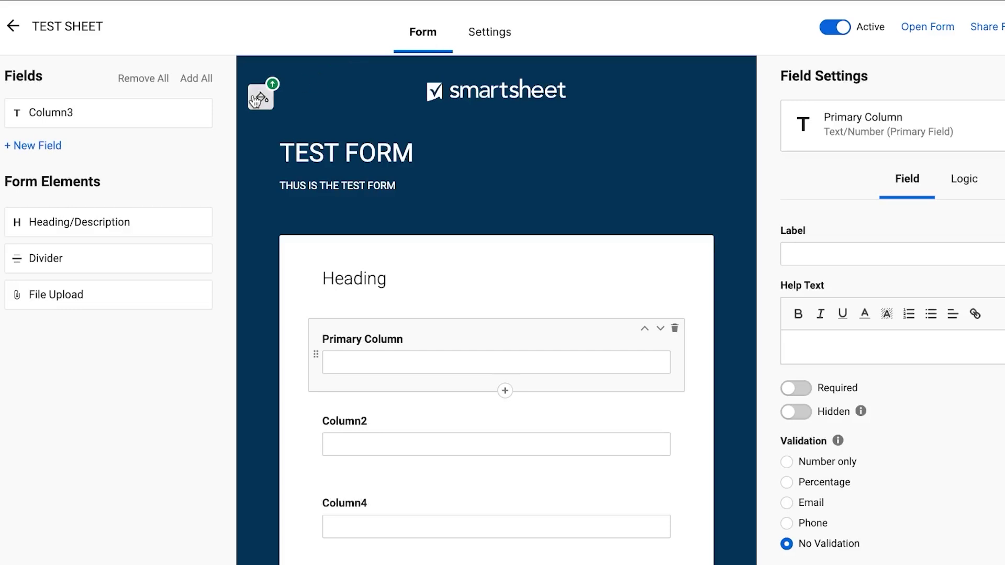
pyautogui.click(257, 98)
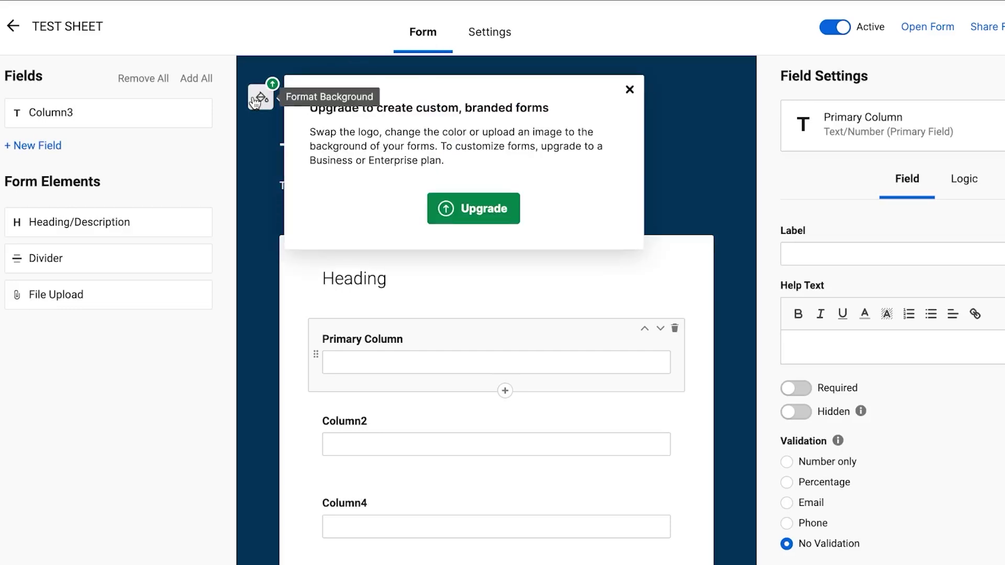
pyautogui.click(623, 92)
pyautogui.scroll(-2, 557, 324)
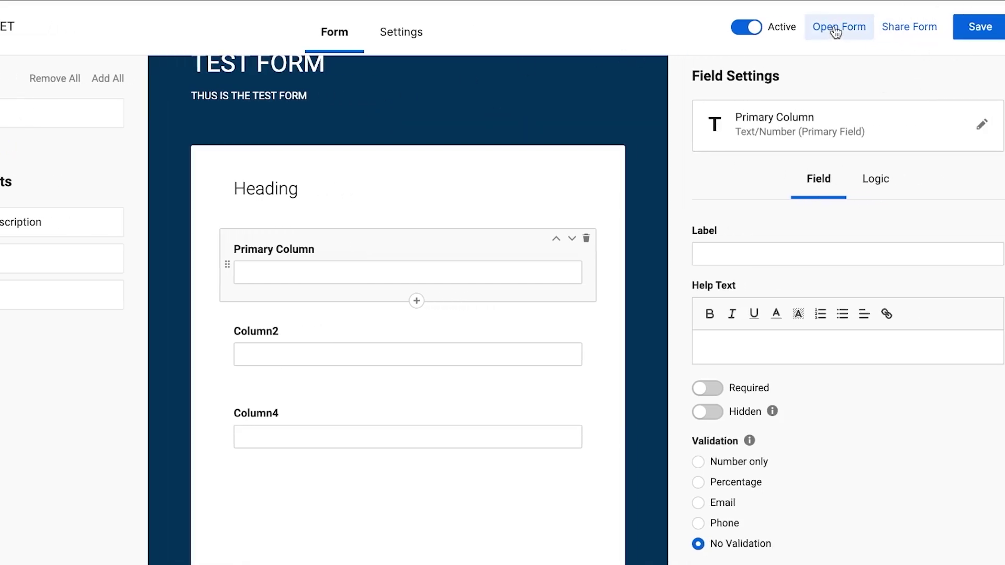
# Step: Save the TEST FORM and close the form builder to return to TEST SHEET
pyautogui.click(969, 27)
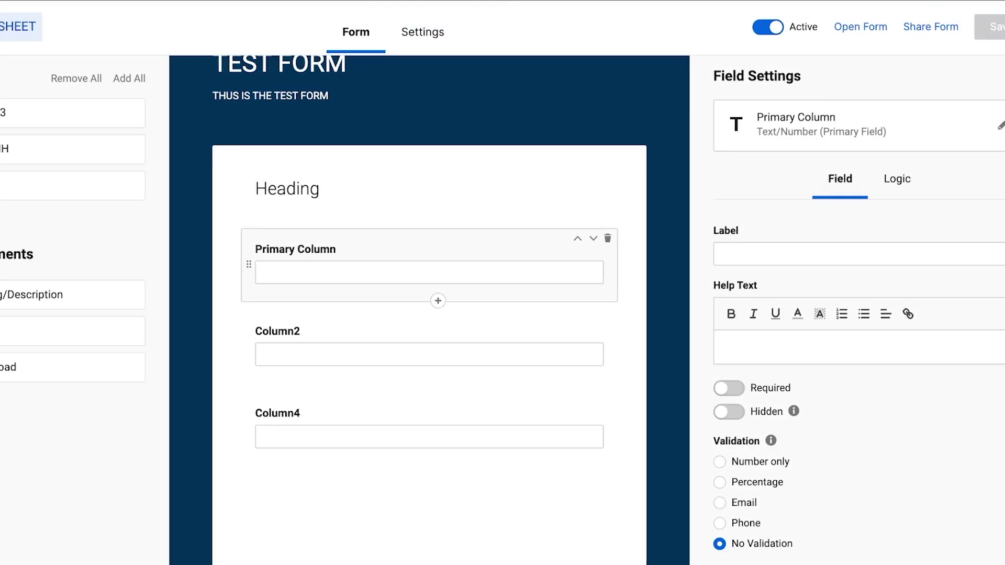
pyautogui.click(45, 29)
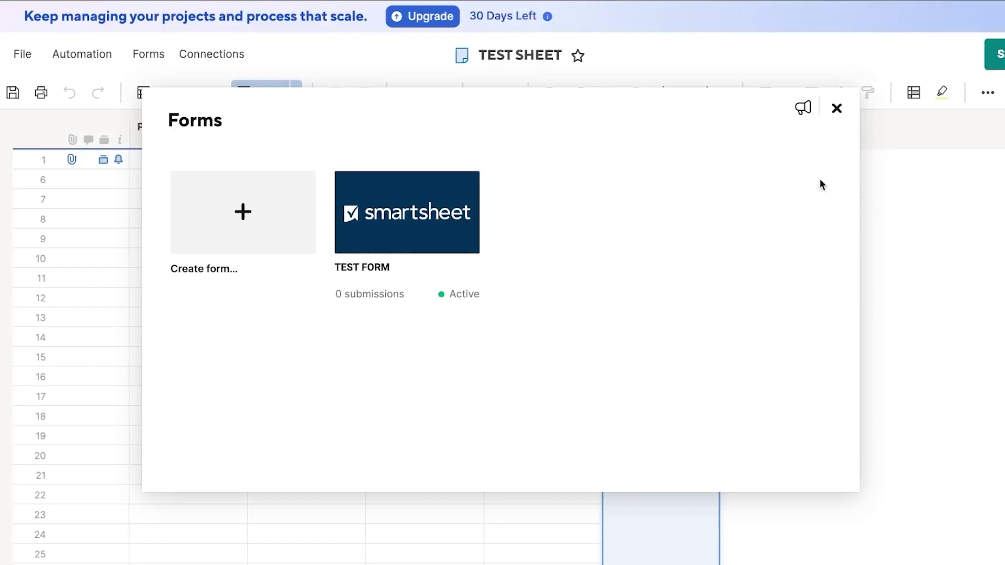
pyautogui.moveTo(389, 216); pyautogui.dragTo(367, 239)
# Step: Close the Forms list and look through the Data Shuttle workflow options under Connections
pyautogui.click(836, 108)
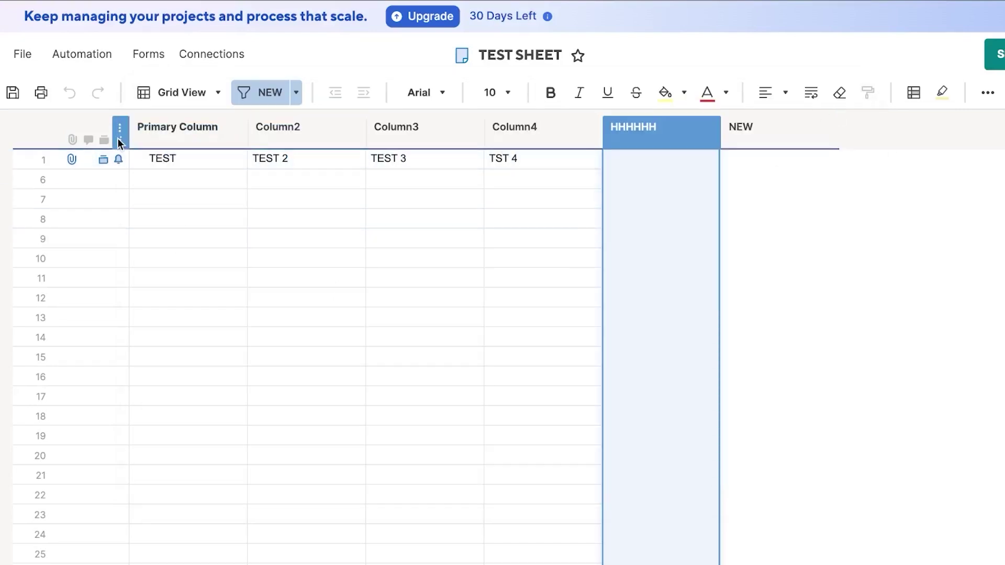
pyautogui.click(195, 62)
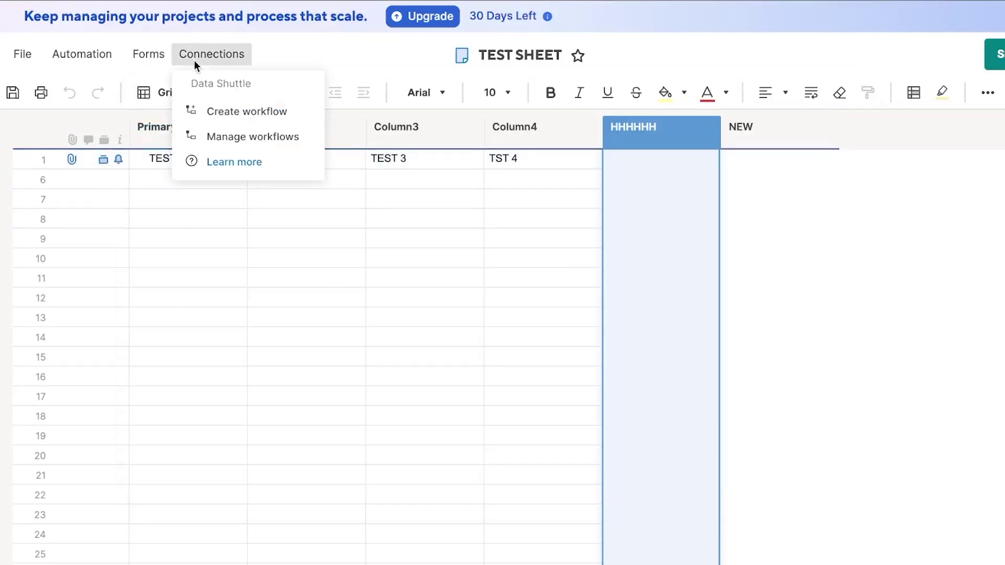
pyautogui.click(250, 113)
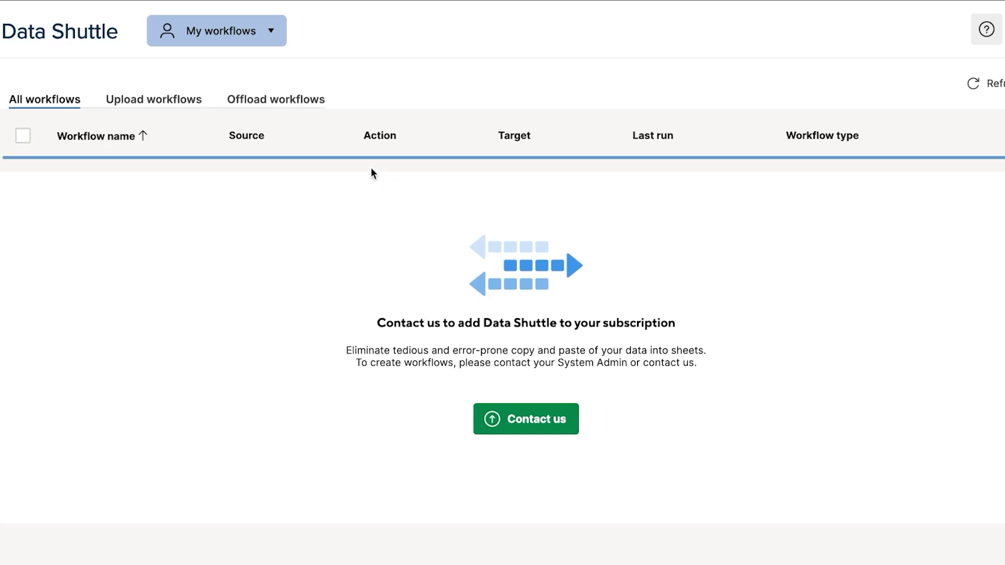
pyautogui.click(183, 30)
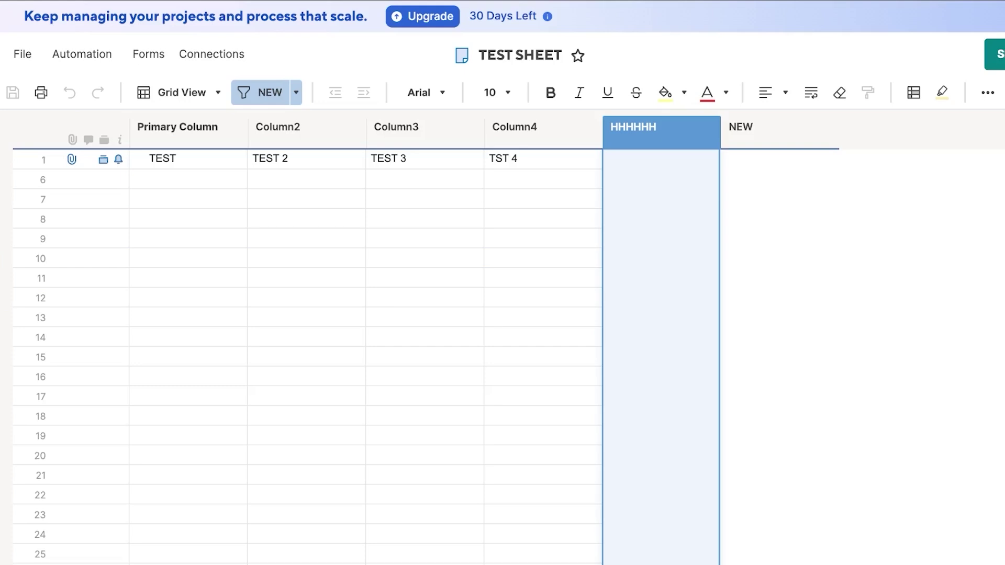
# Step: Open the new-project page from the left navigation and view the Import sources under Start from scratch
pyautogui.moveTo(25, 288)
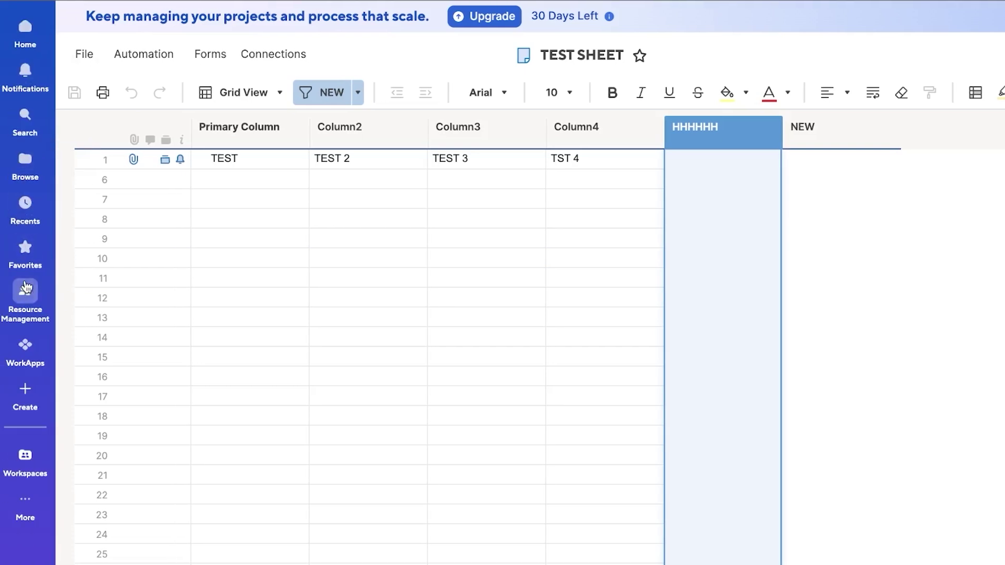
pyautogui.click(25, 306)
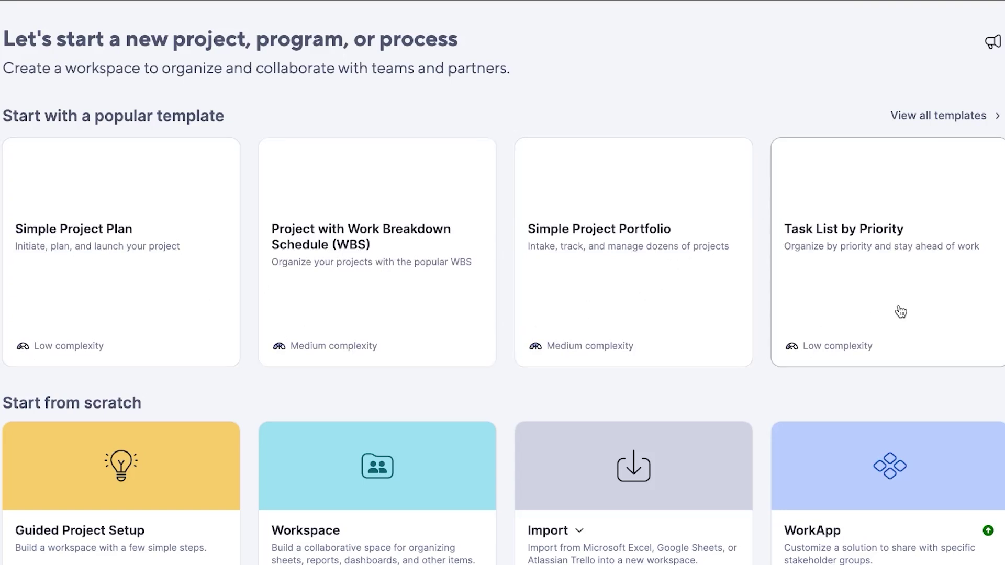
pyautogui.scroll(-4, 938, 308)
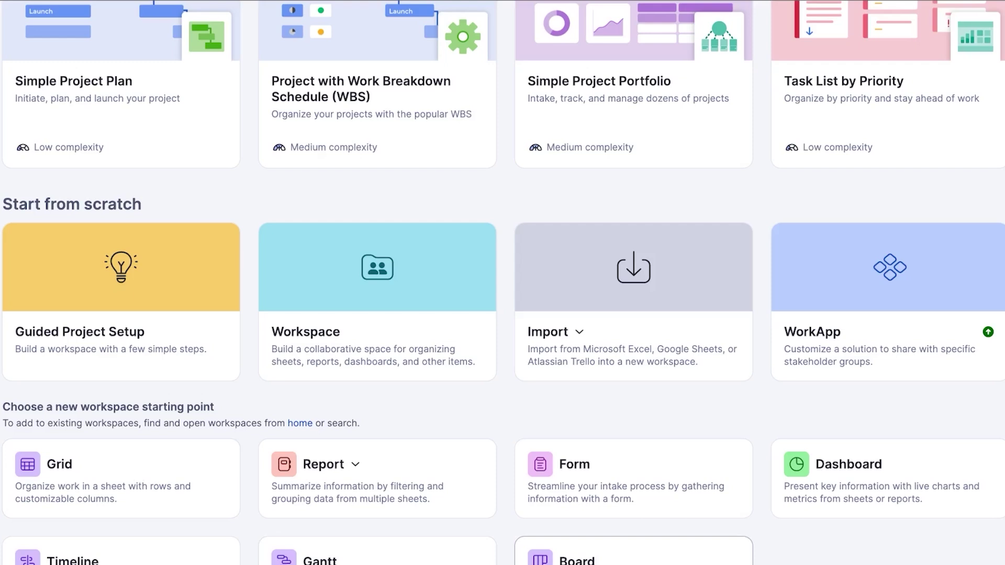
pyautogui.click(602, 315)
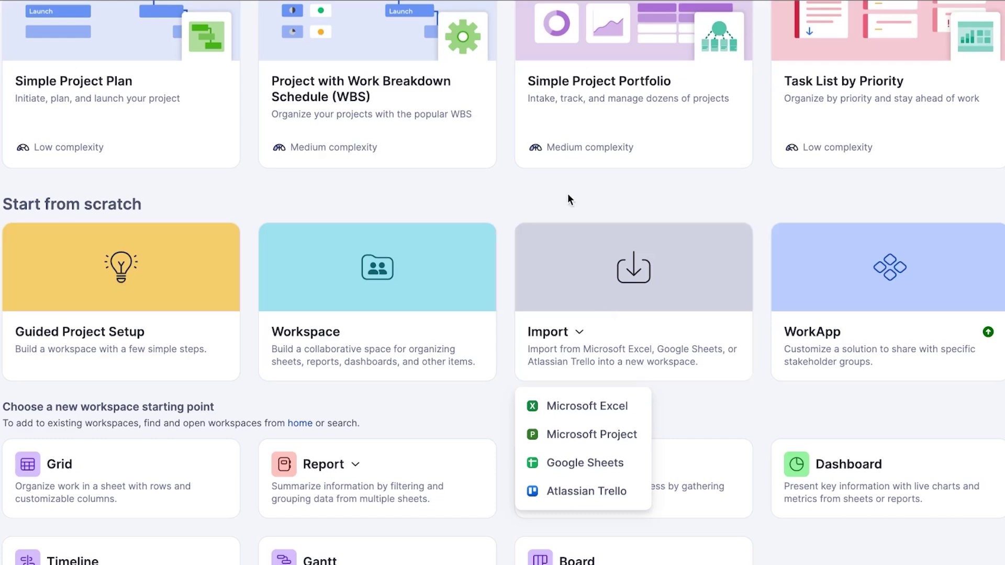
pyautogui.press('Escape')
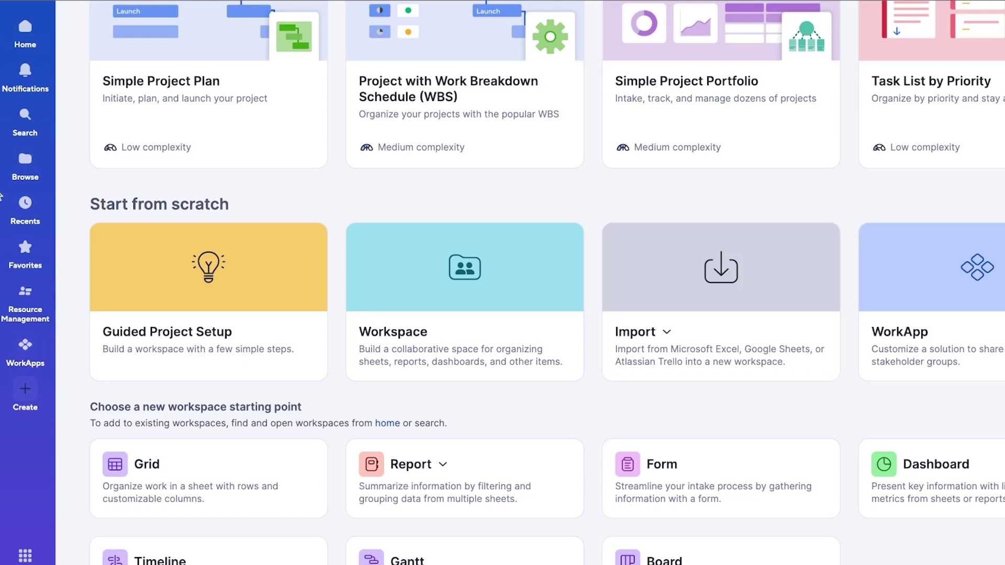
# Step: Open TEST SHEET from Home, review its File and Edit menus, then open Browse
pyautogui.click(25, 31)
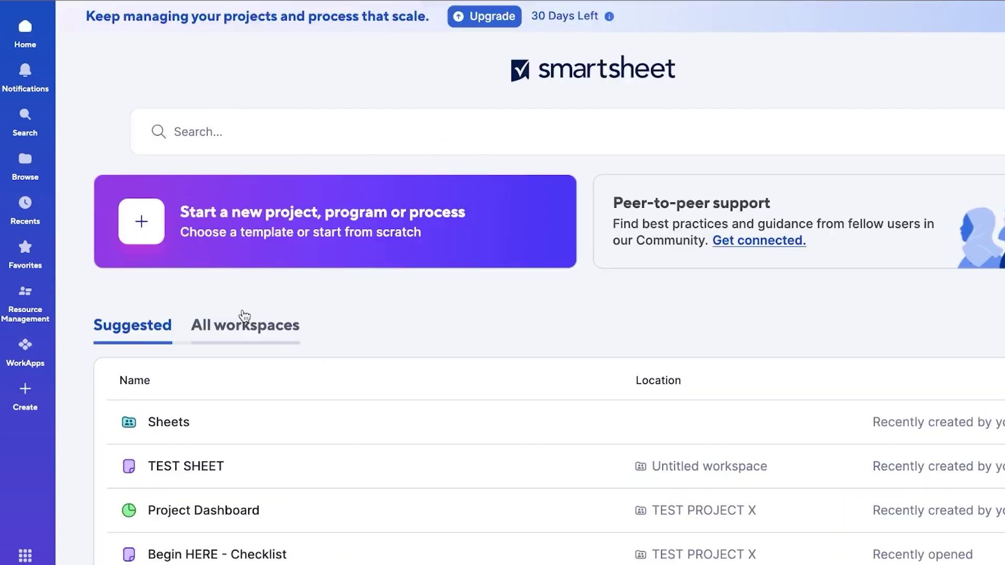
pyautogui.click(199, 471)
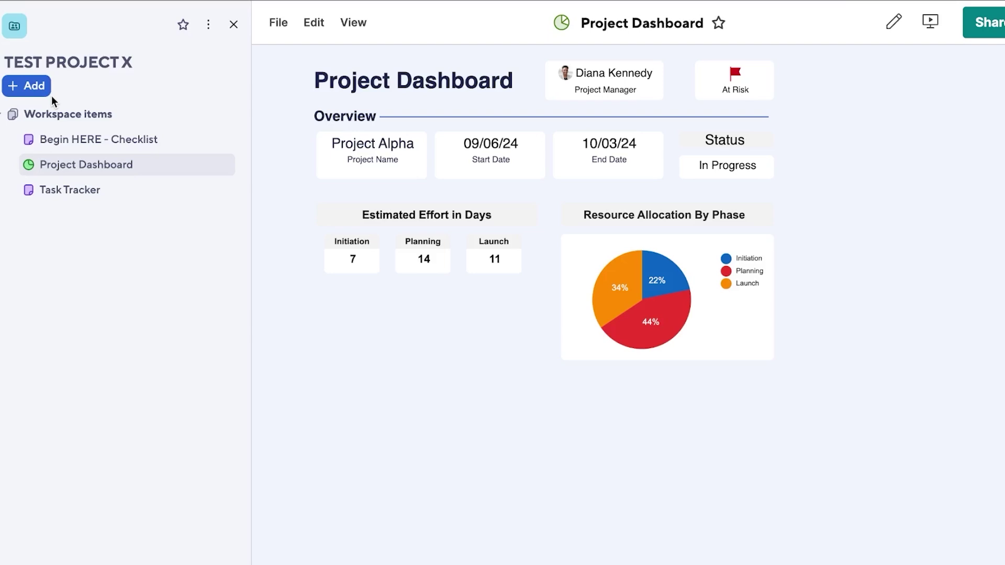
pyautogui.click(359, 21)
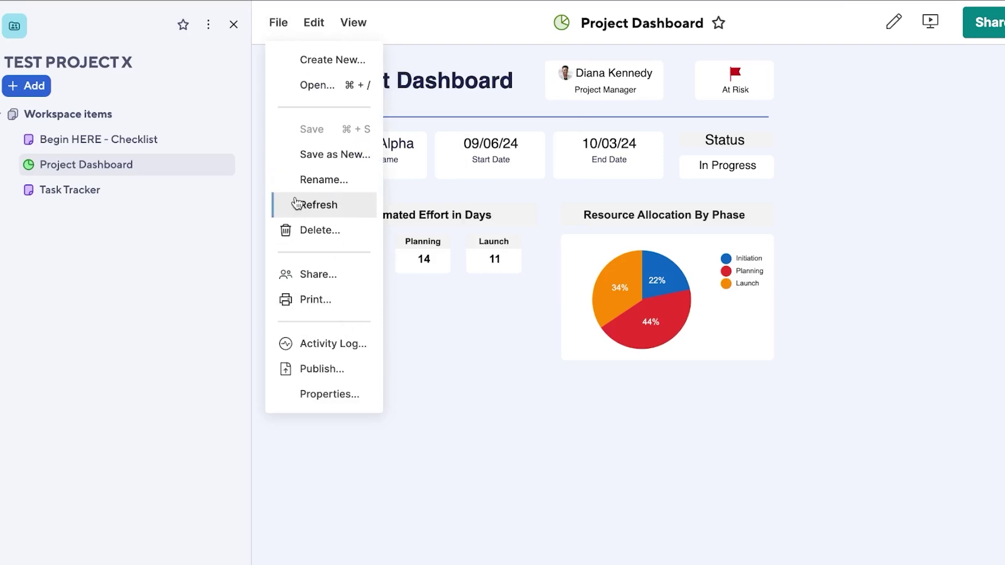
pyautogui.click(317, 24)
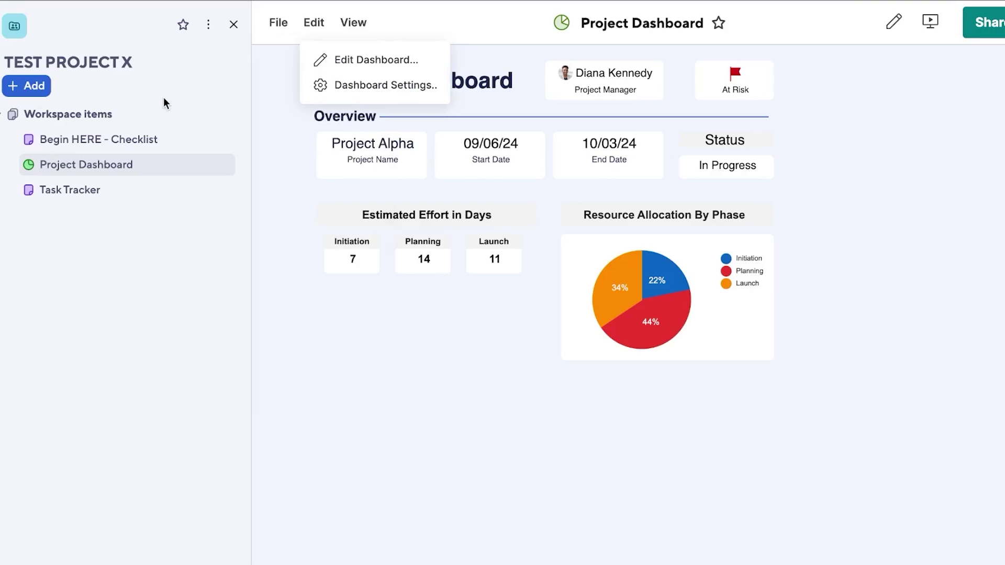
pyautogui.click(26, 159)
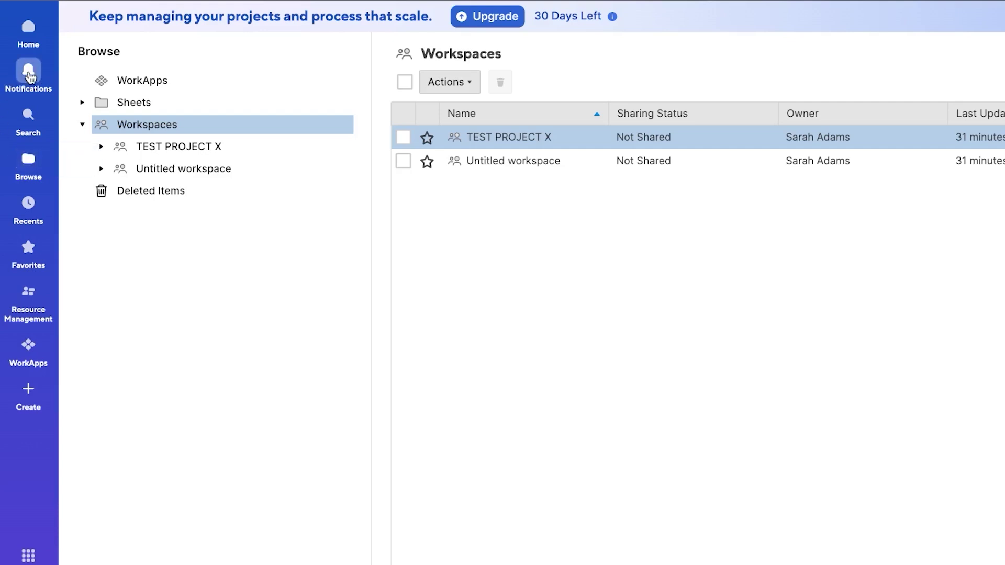
# Step: Check notifications, view the Sheets folder from Home, then open the Upgrade pricing page
pyautogui.click(29, 74)
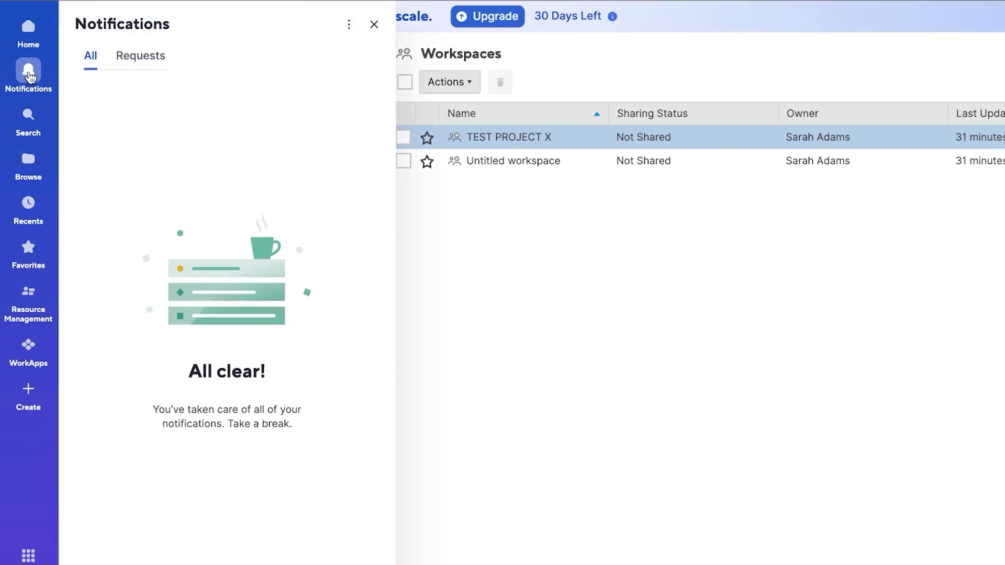
pyautogui.click(29, 75)
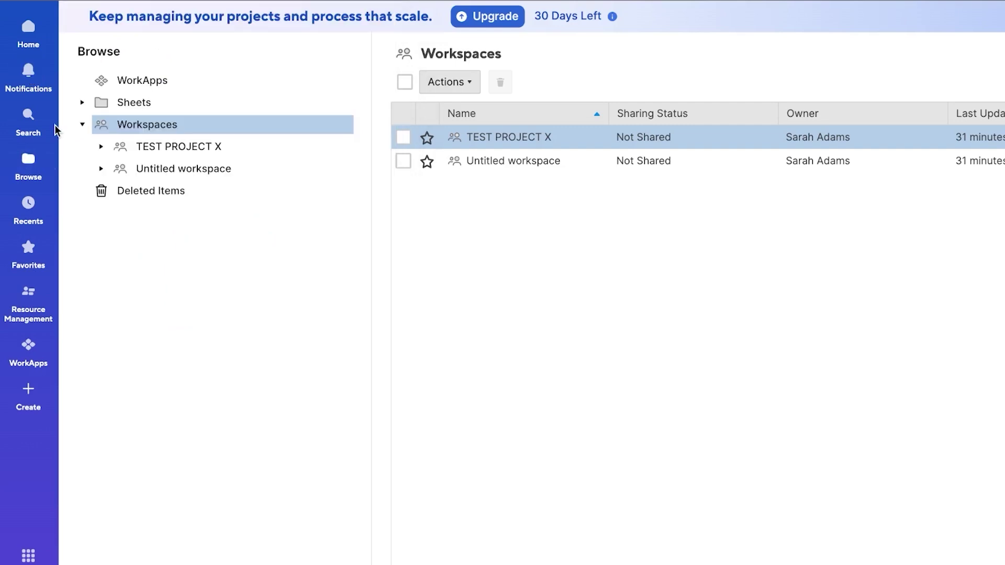
pyautogui.click(27, 35)
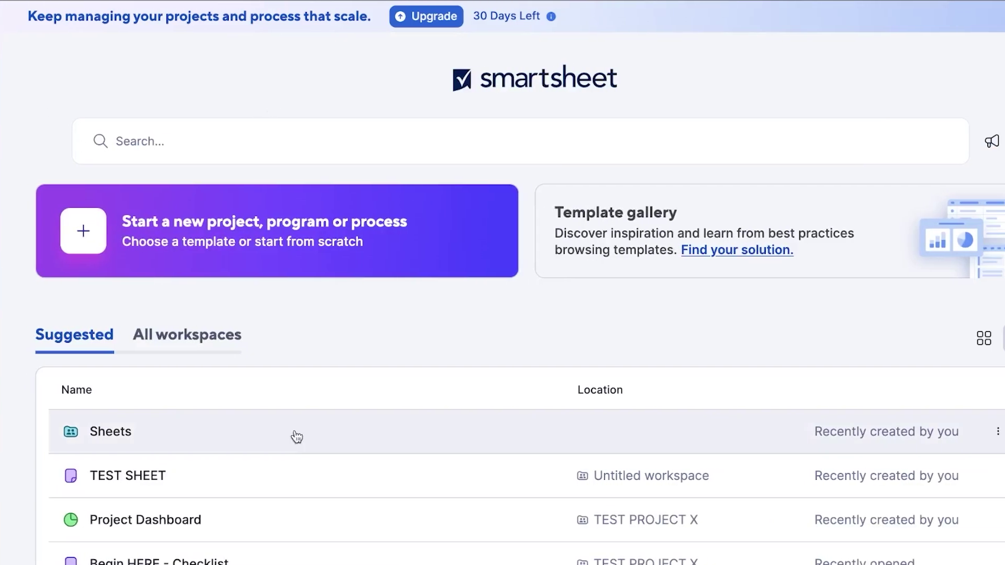
pyautogui.click(301, 441)
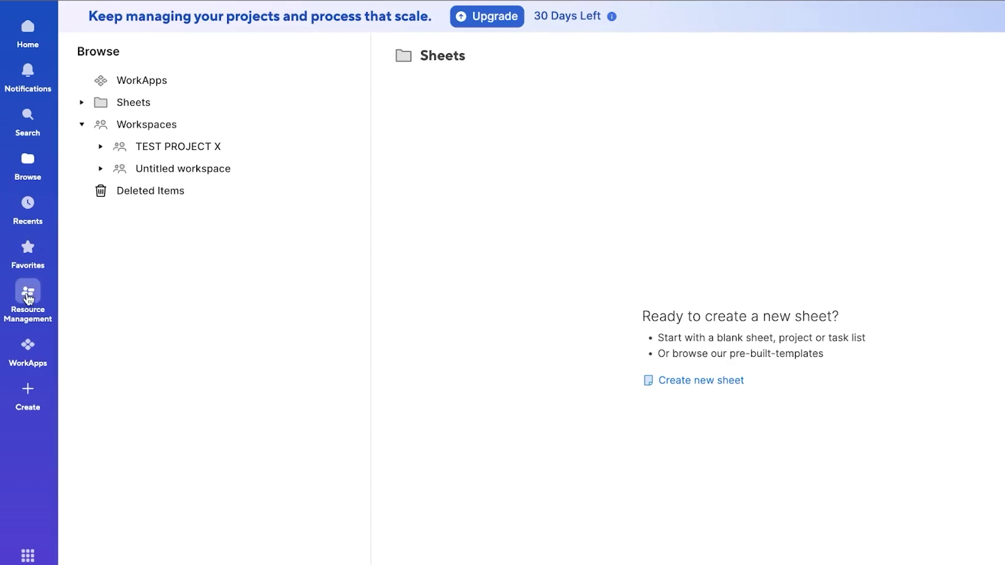
pyautogui.click(22, 33)
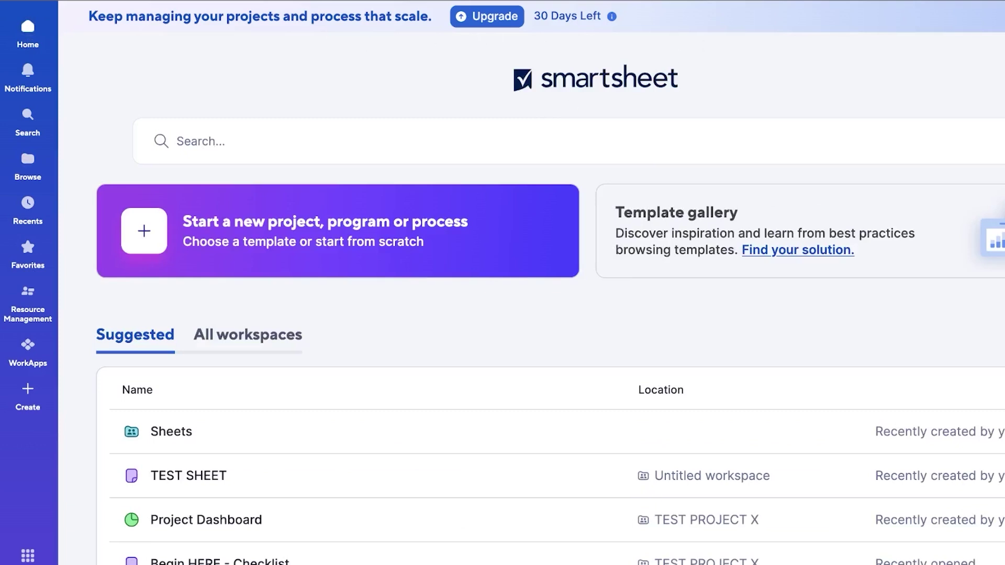
pyautogui.click(267, 16)
# Step: Scroll through the Pro, Business, Enterprise and Advanced Work Management plan features and back to the top
pyautogui.scroll(-2, 422, 251)
pyautogui.scroll(-1, 401, 255)
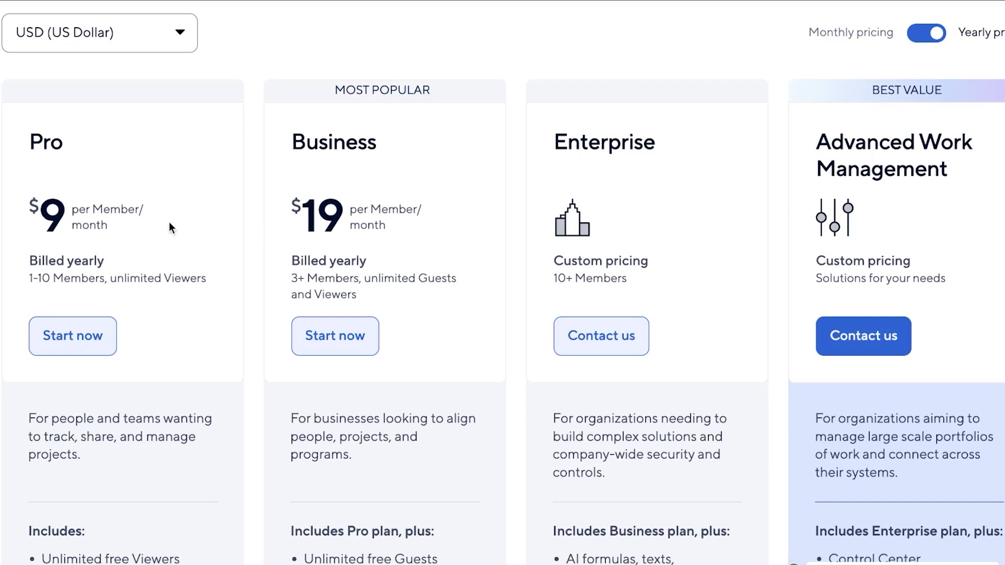
pyautogui.scroll(-2, 169, 227)
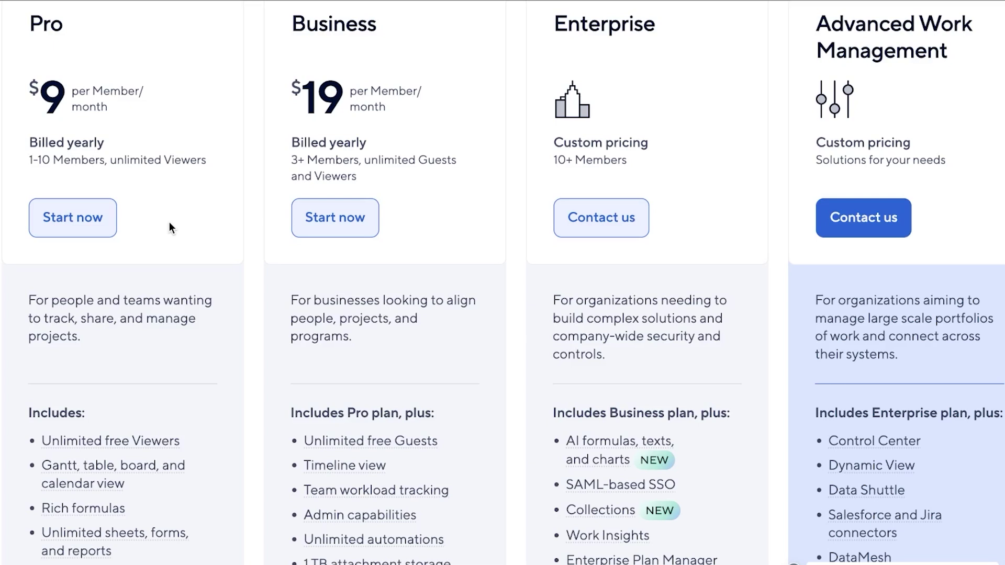
pyautogui.scroll(1, 397, 201)
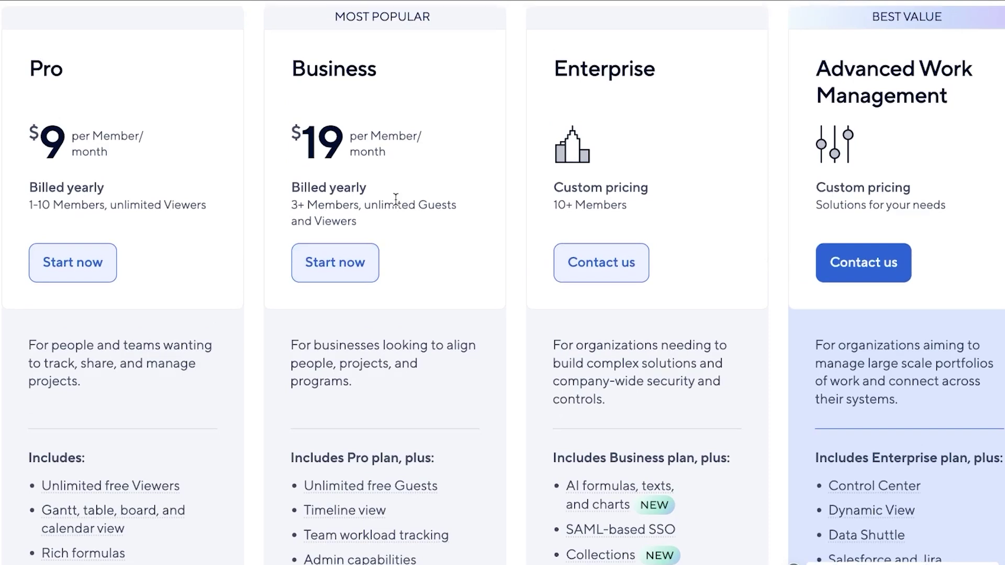
pyautogui.scroll(-3, 396, 199)
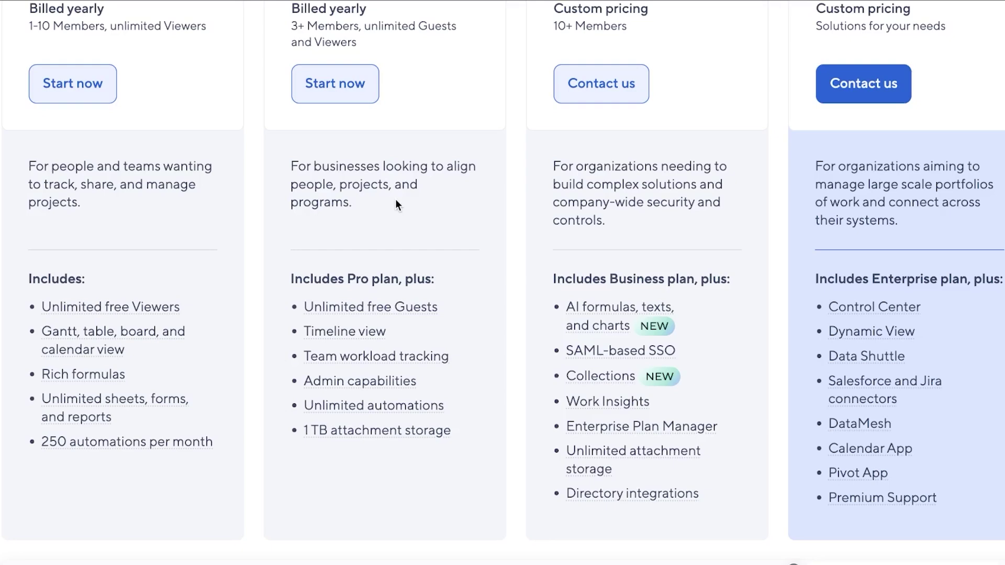
pyautogui.scroll(3, 395, 204)
pyautogui.scroll(2, 410, 215)
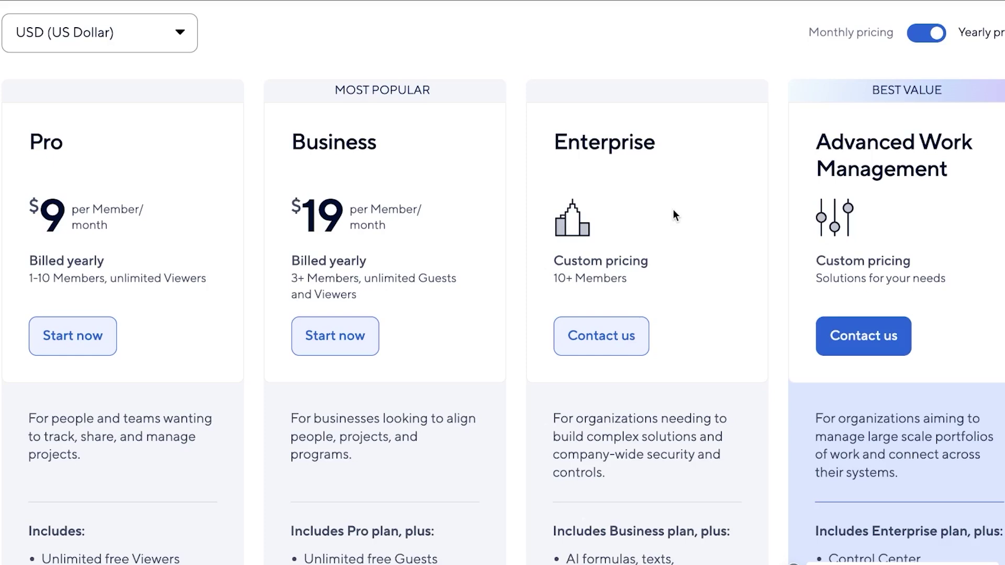
pyautogui.scroll(-6, 673, 213)
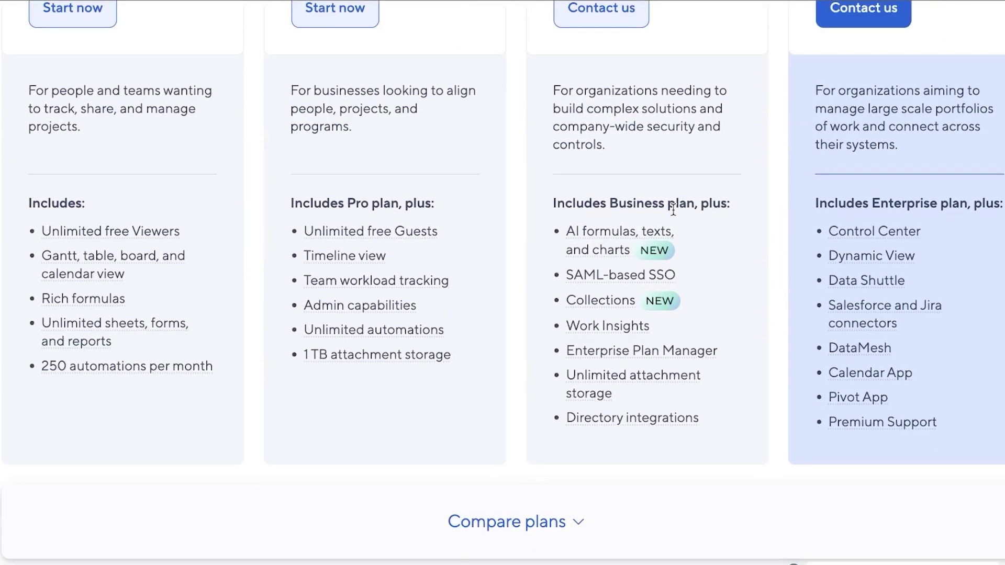
pyautogui.scroll(7, 674, 209)
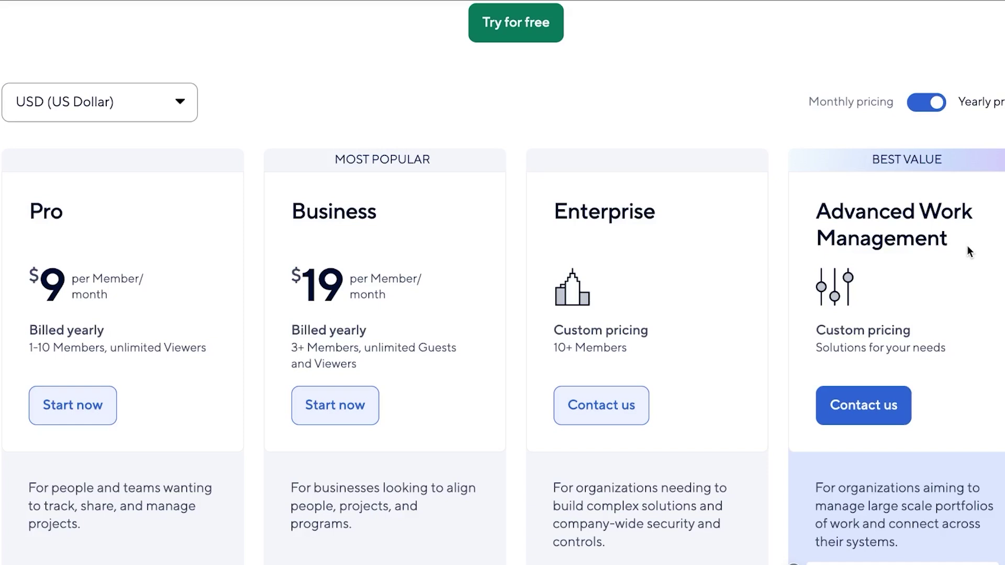
pyautogui.scroll(4, 822, 218)
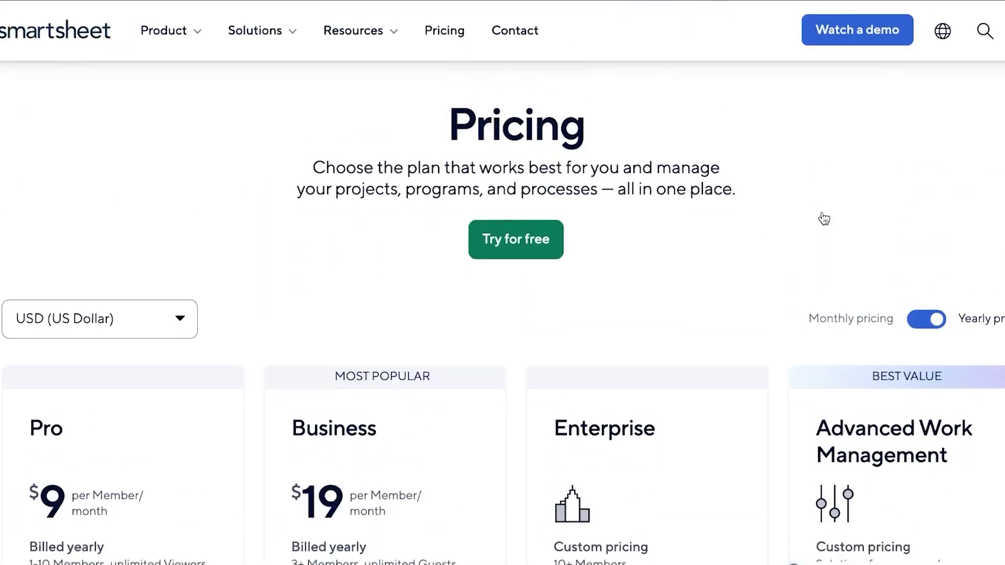
# Step: Open the Integrations page from the Product menu and skim its connector list
pyautogui.click(167, 33)
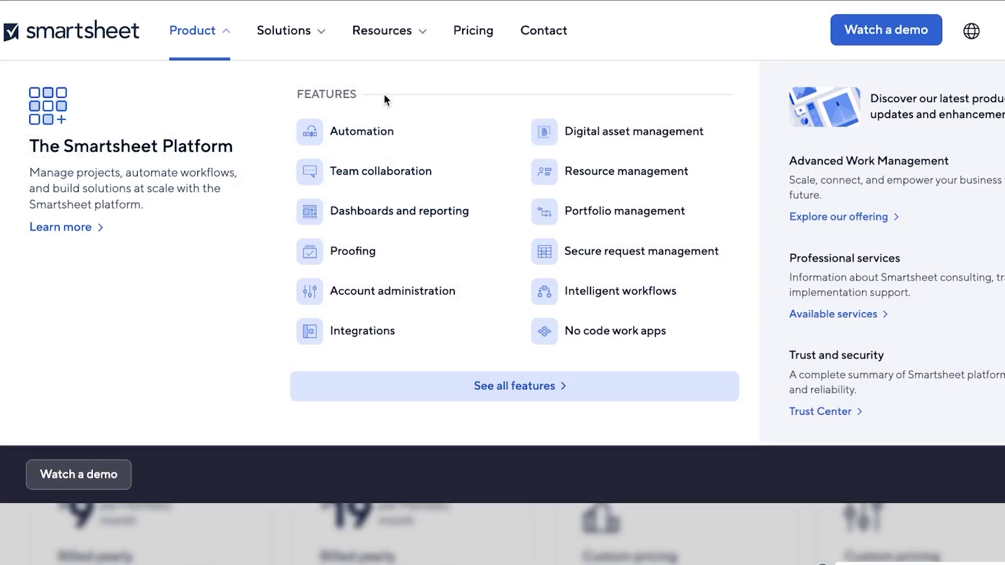
pyautogui.click(360, 344)
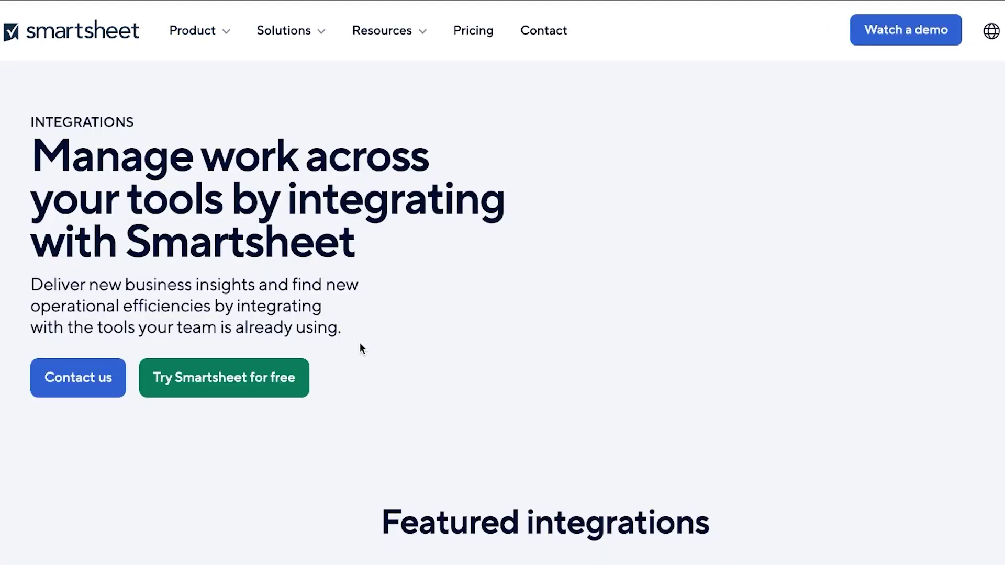
pyautogui.scroll(-10, 360, 349)
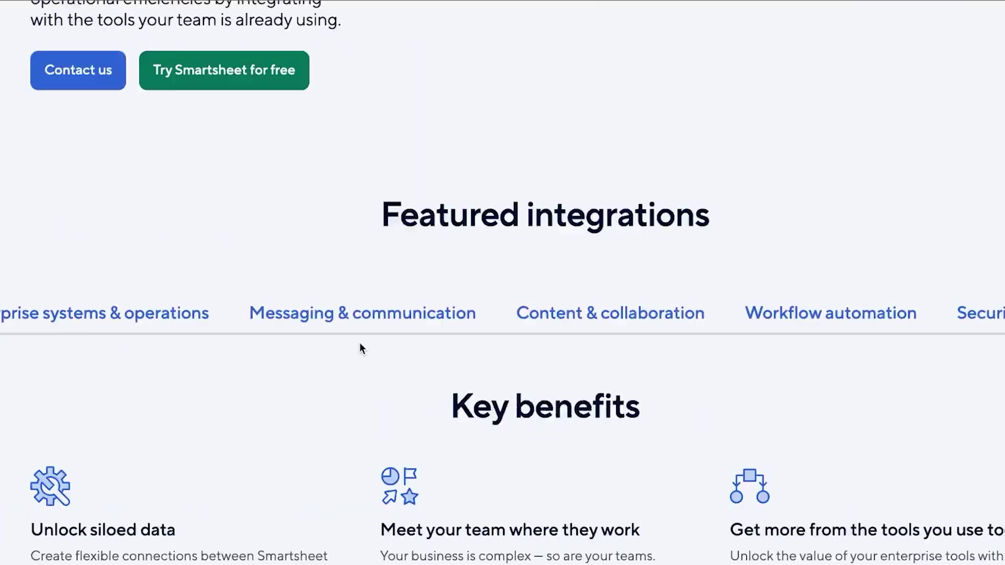
pyautogui.scroll(2, 360, 349)
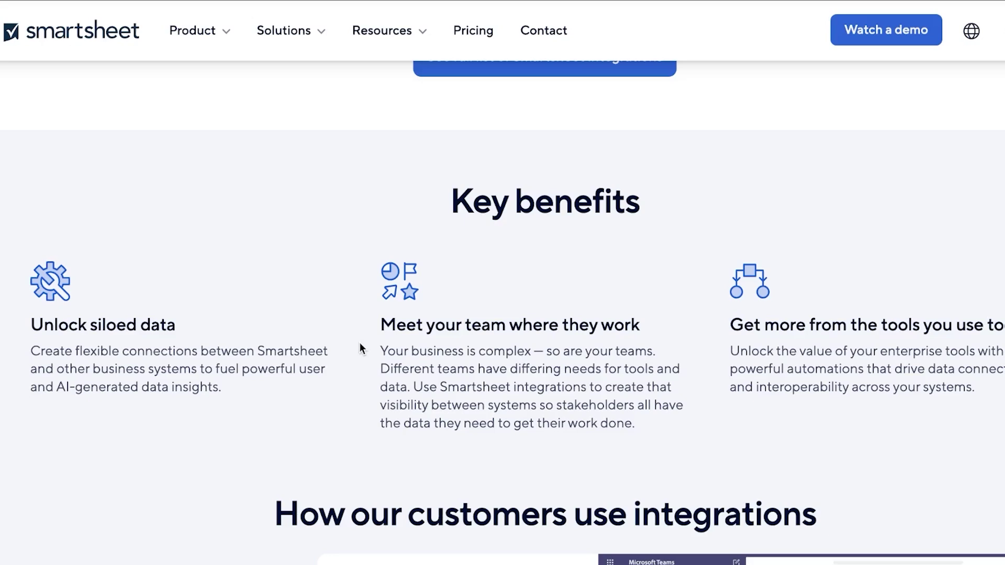
pyautogui.scroll(15, 359, 348)
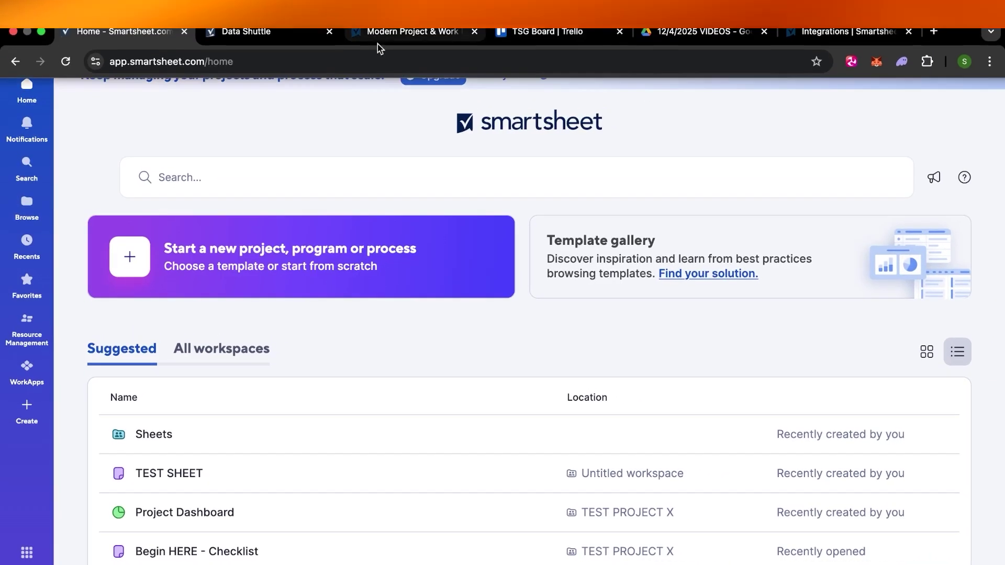
# Step: Glance at the Data Shuttle and Home tabs, then return to Integrations and scroll down
pyautogui.click(246, 31)
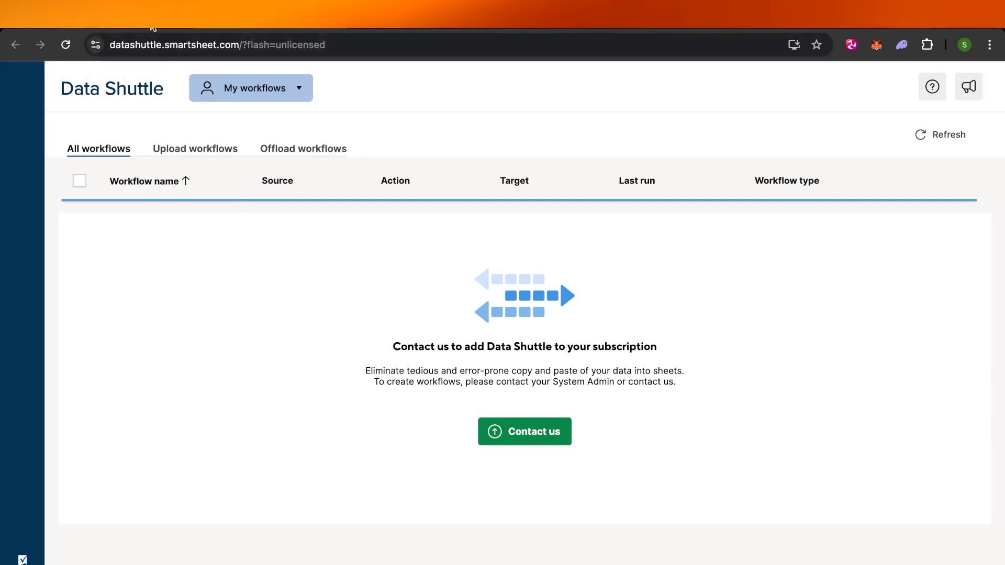
pyautogui.click(151, 24)
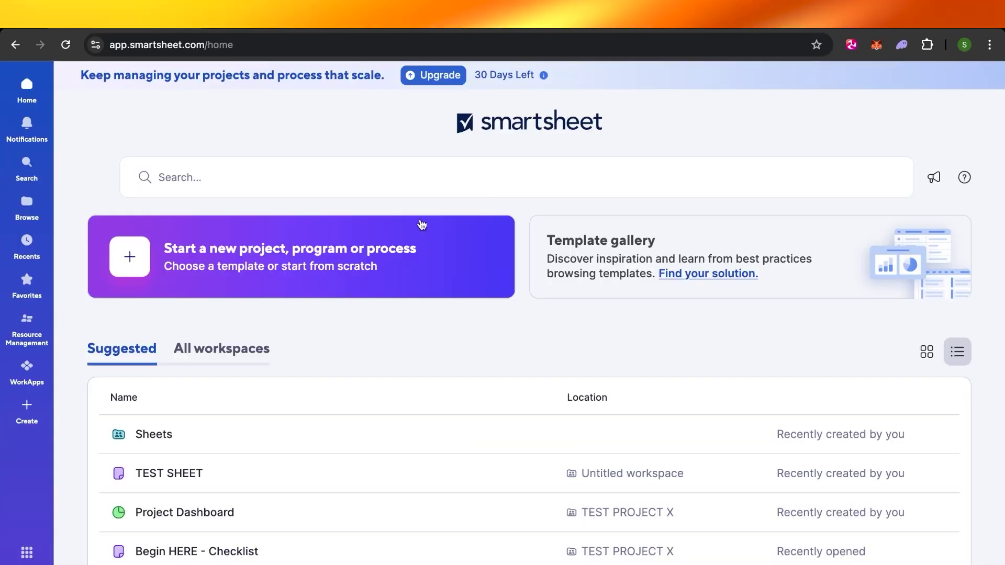
pyautogui.click(846, 26)
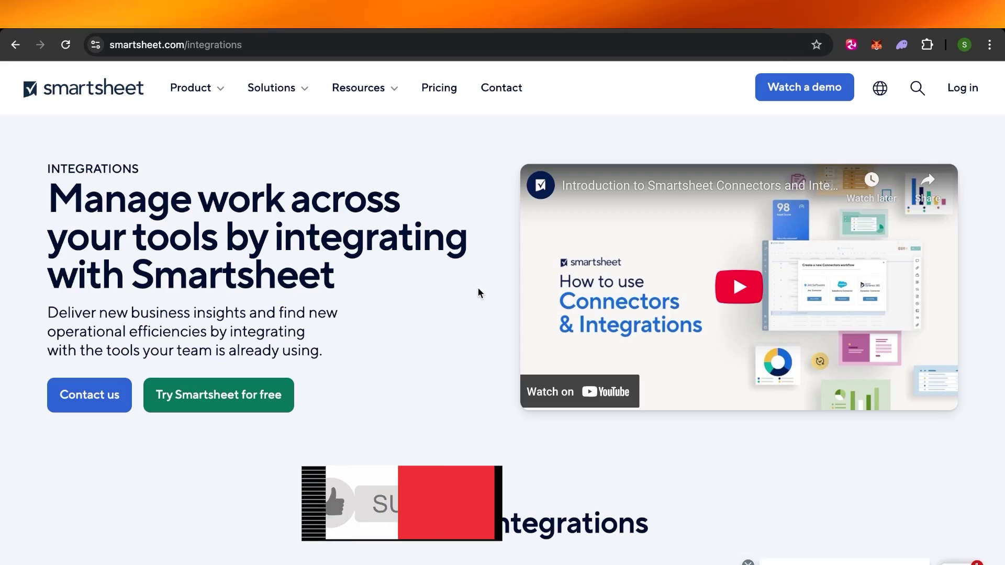
pyautogui.scroll(-15, 479, 292)
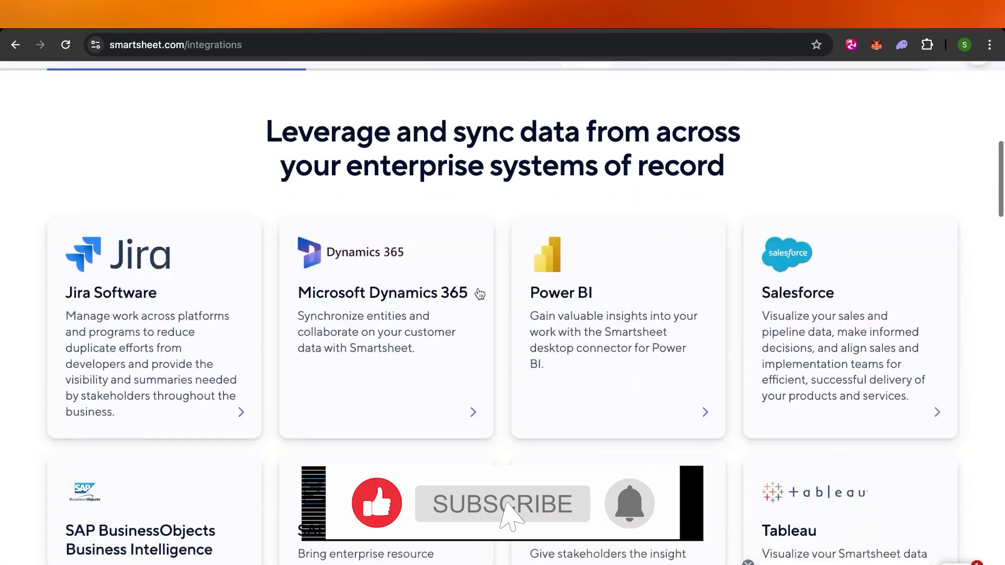